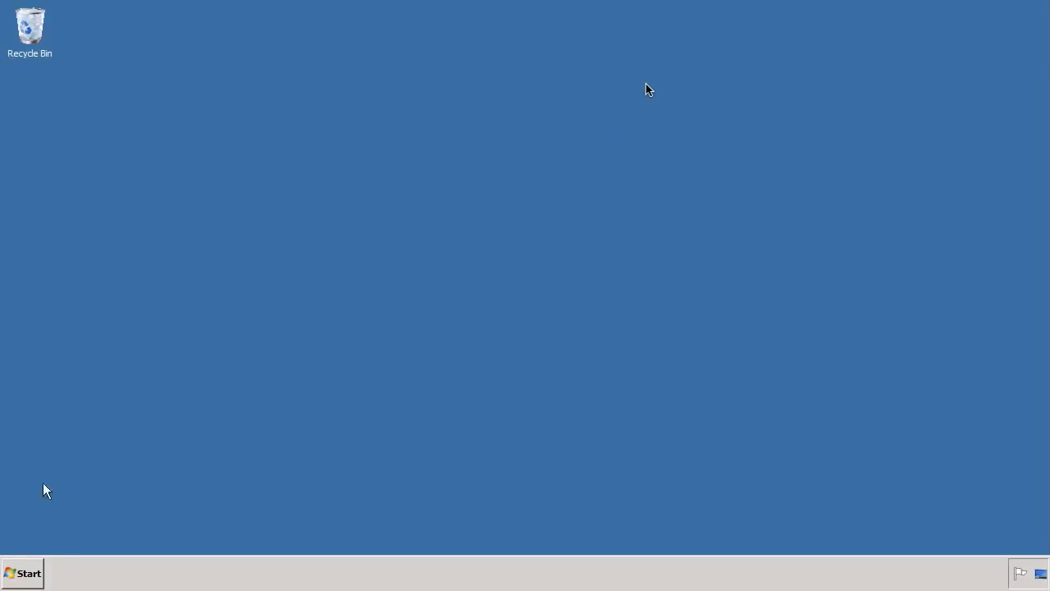
Step: Launch SAP HANA Studio and expand HDB (SYSTEM) > Content > sts > Analytic Views in the Navigator
click(26, 574)
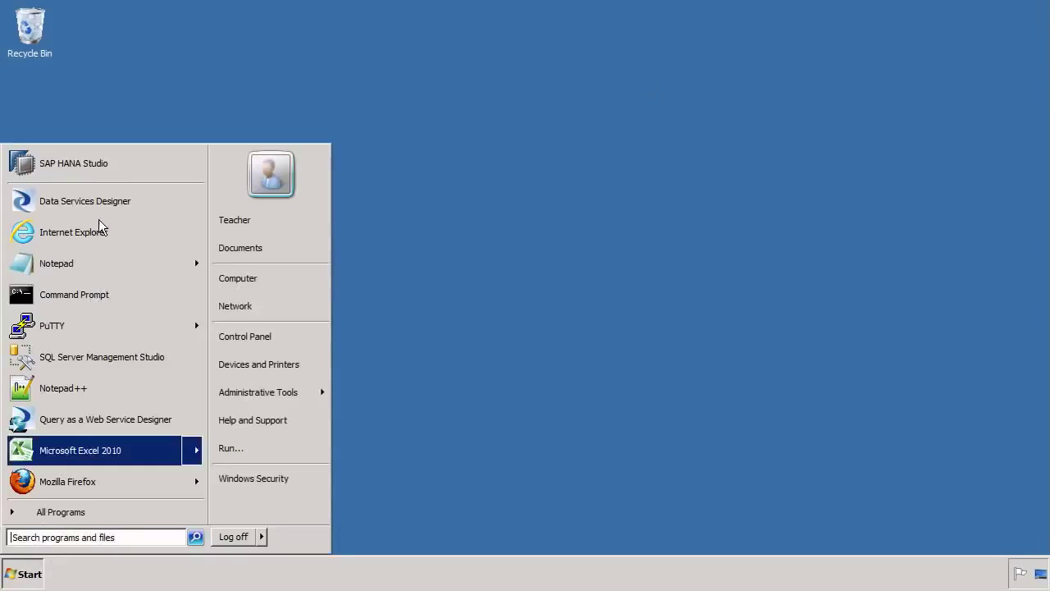
click(103, 168)
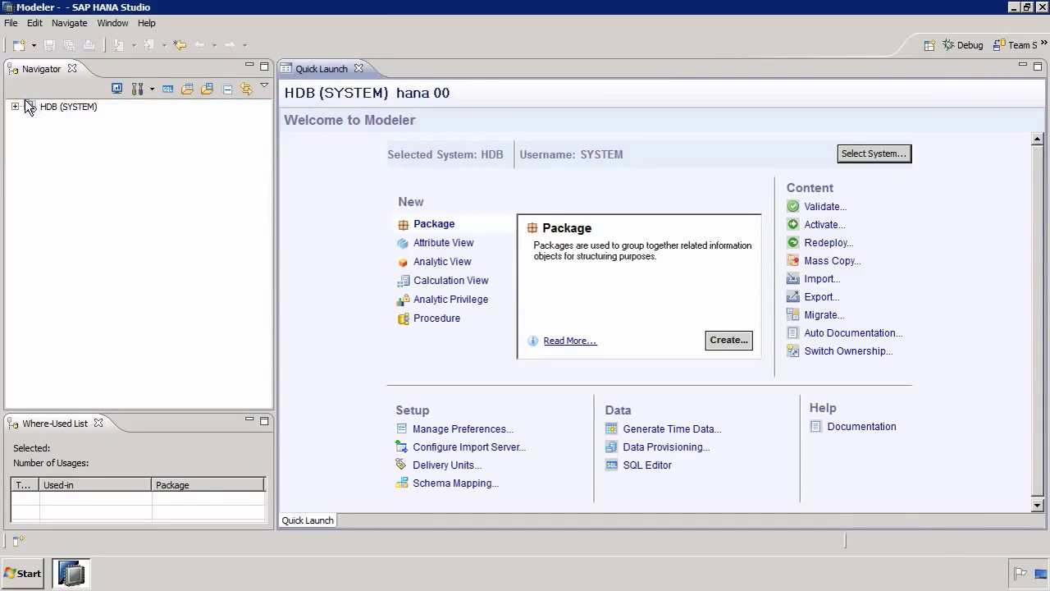
click(15, 108)
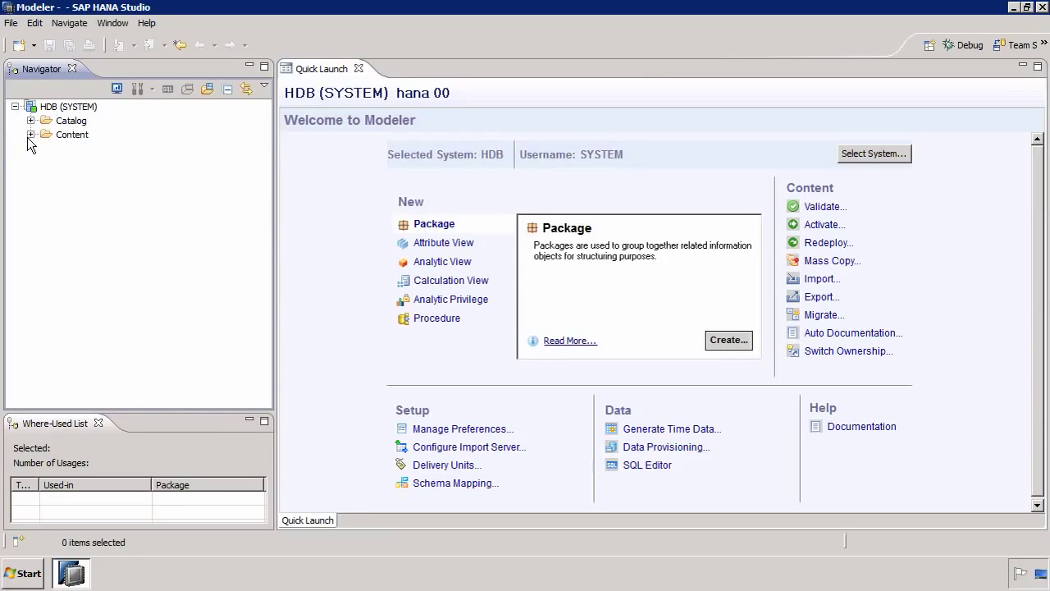
click(31, 134)
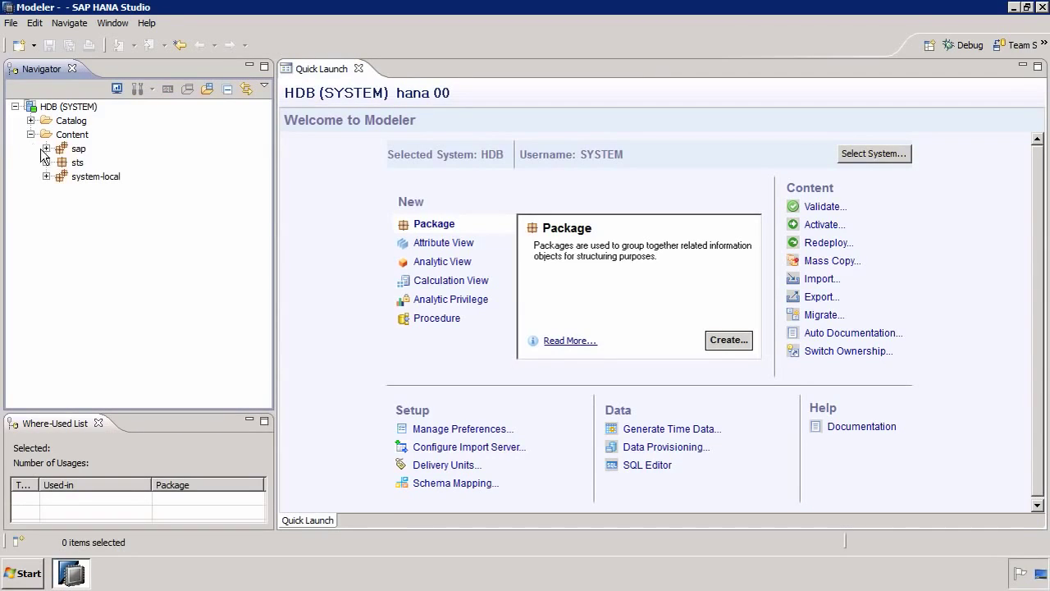
click(46, 163)
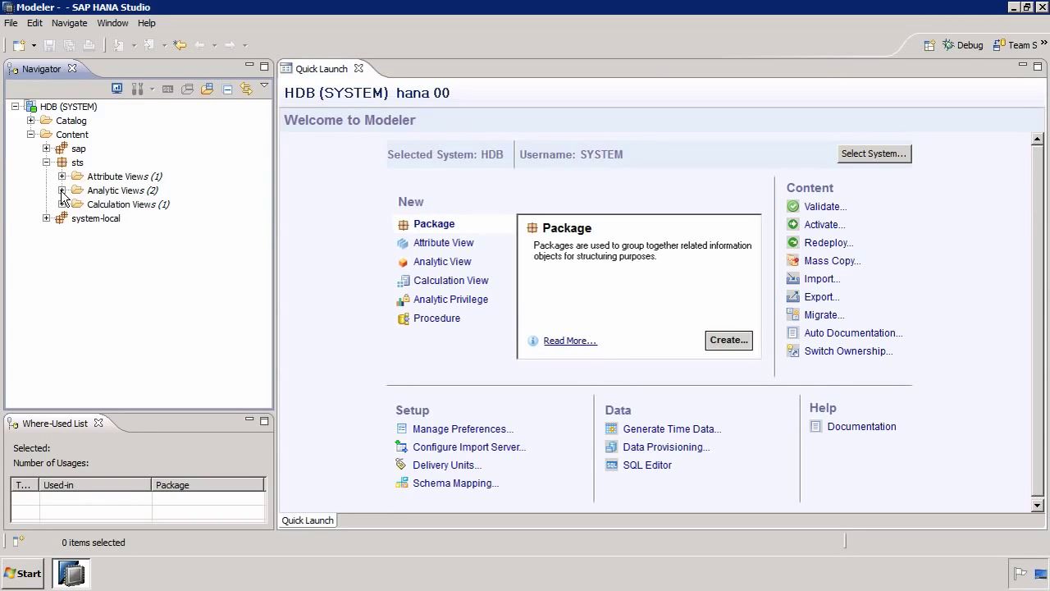
click(62, 190)
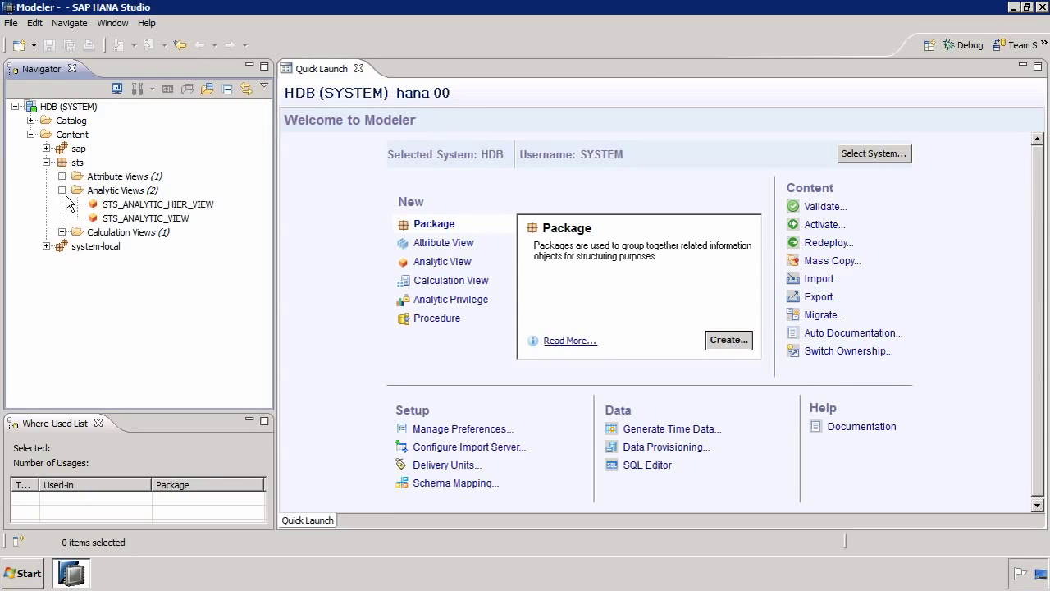
Step: Open STS_ANALYTIC_VIEW and inspect its FCTCUSTOMERORDER, DIMCUSTOMER, DIMPRODUCT and DIMPERIOD tables
double_click(126, 218)
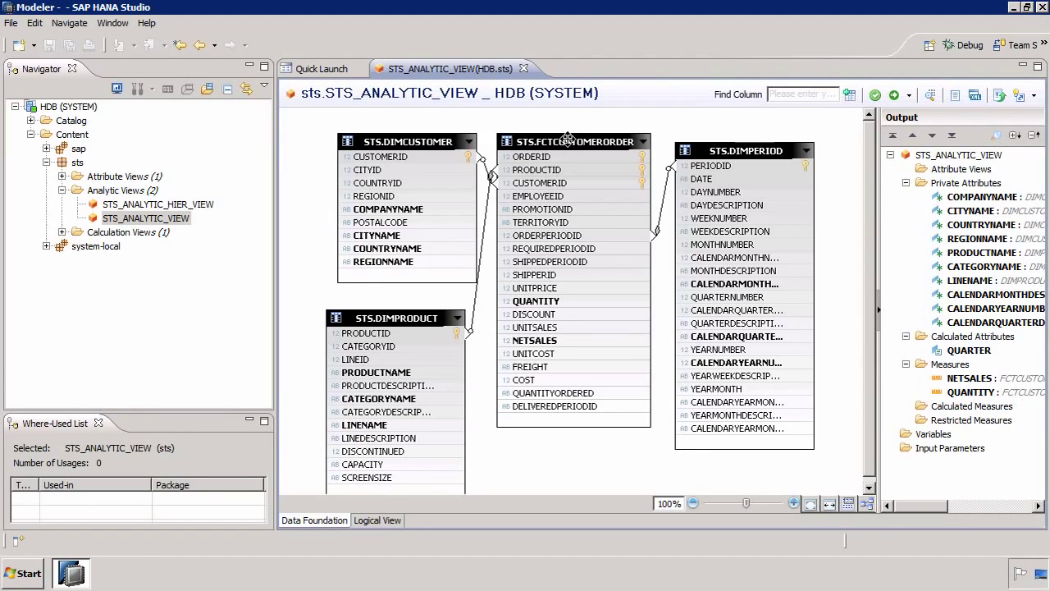
click(568, 138)
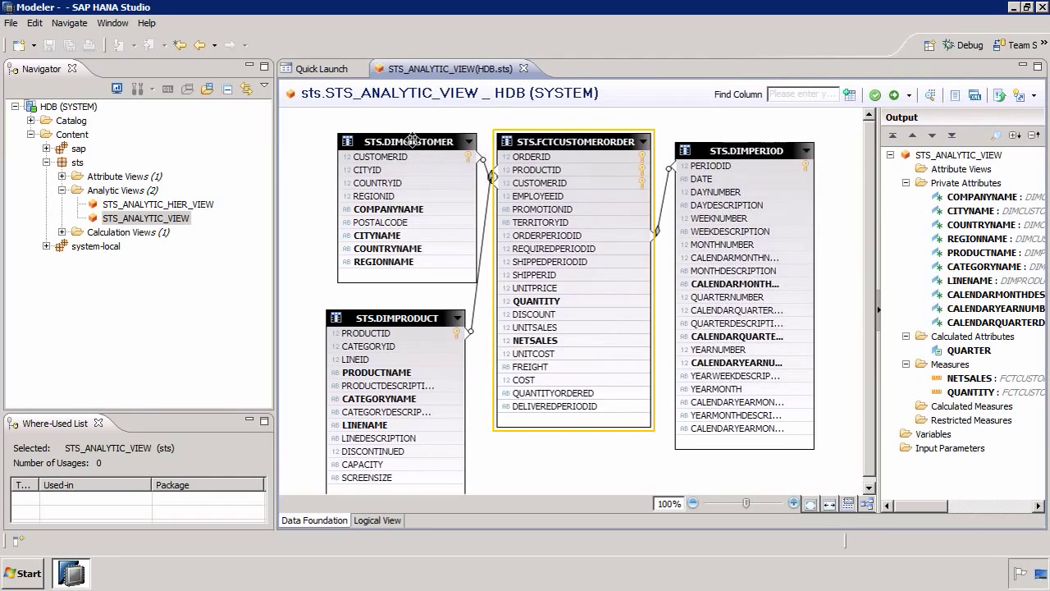
click(410, 264)
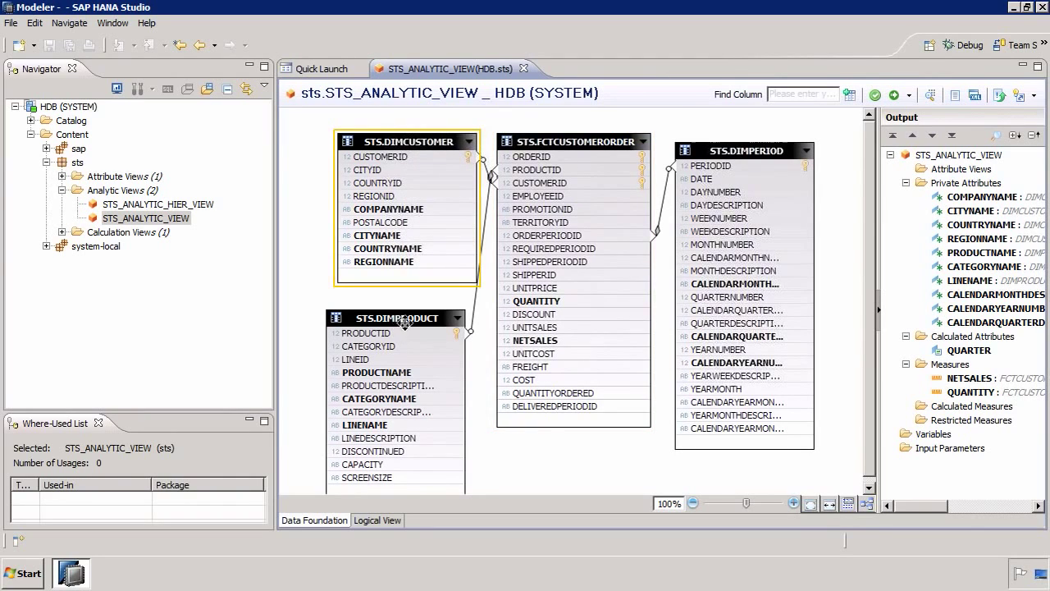
click(412, 320)
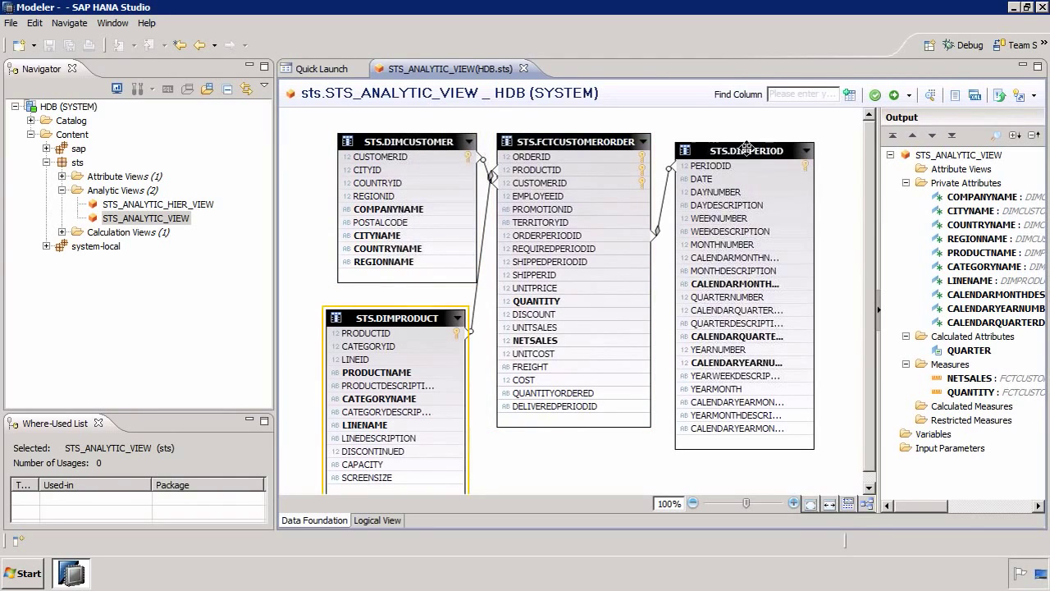
click(747, 148)
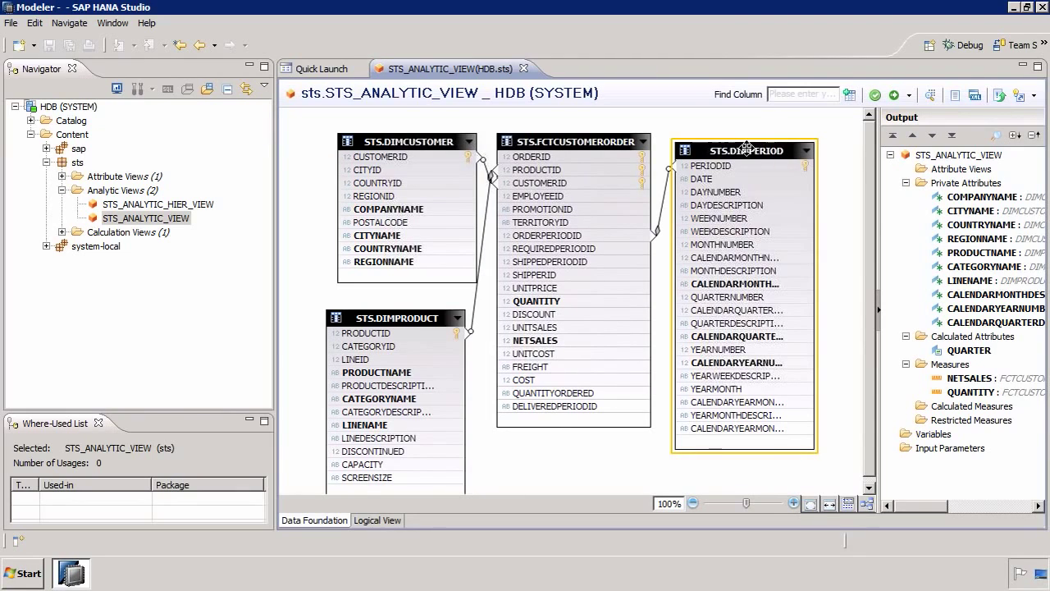
Step: Review the QUARTER calculated attribute's RIGHTSTR expression and cancel without changes
right_click(968, 348)
key(Escape)
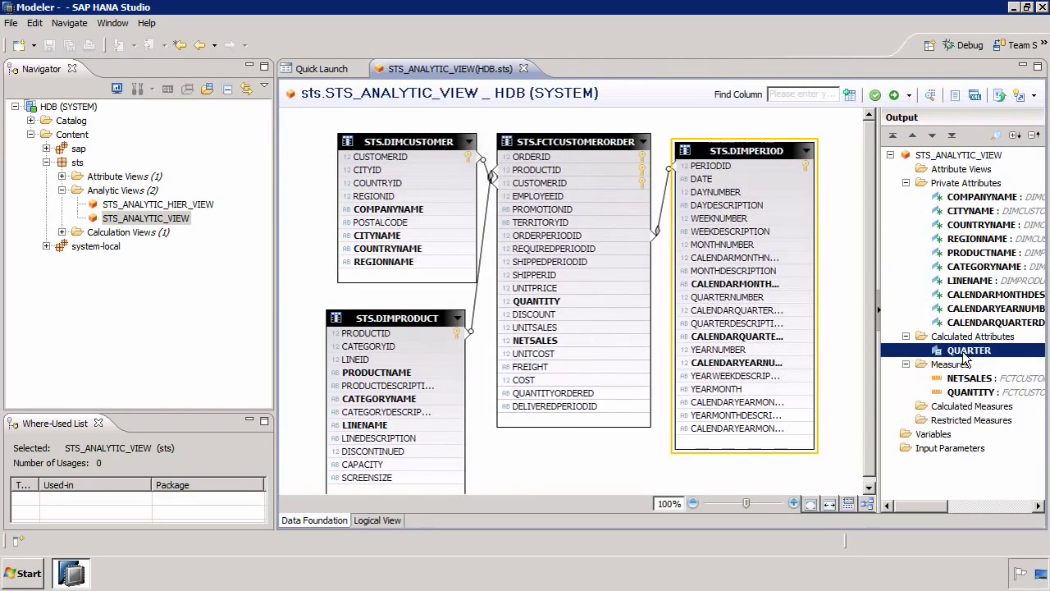
double_click(967, 350)
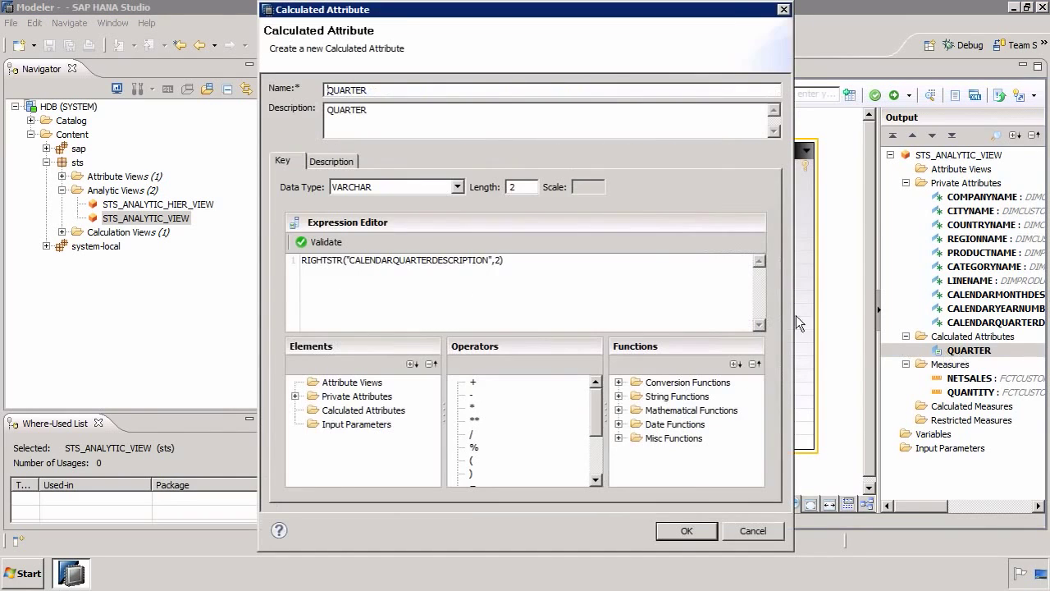
drag(504, 260, 294, 256)
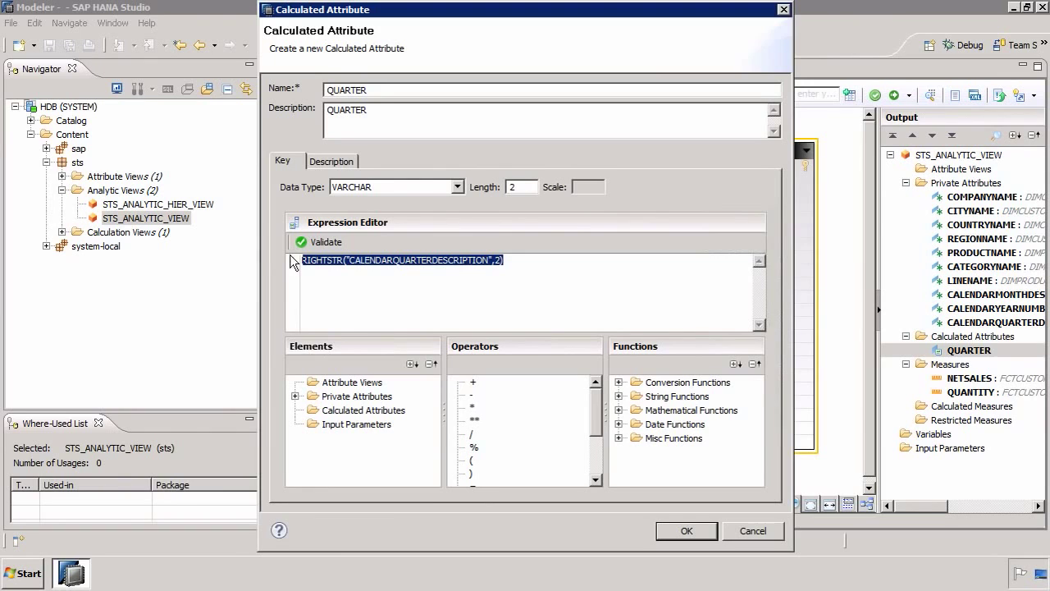
click(355, 293)
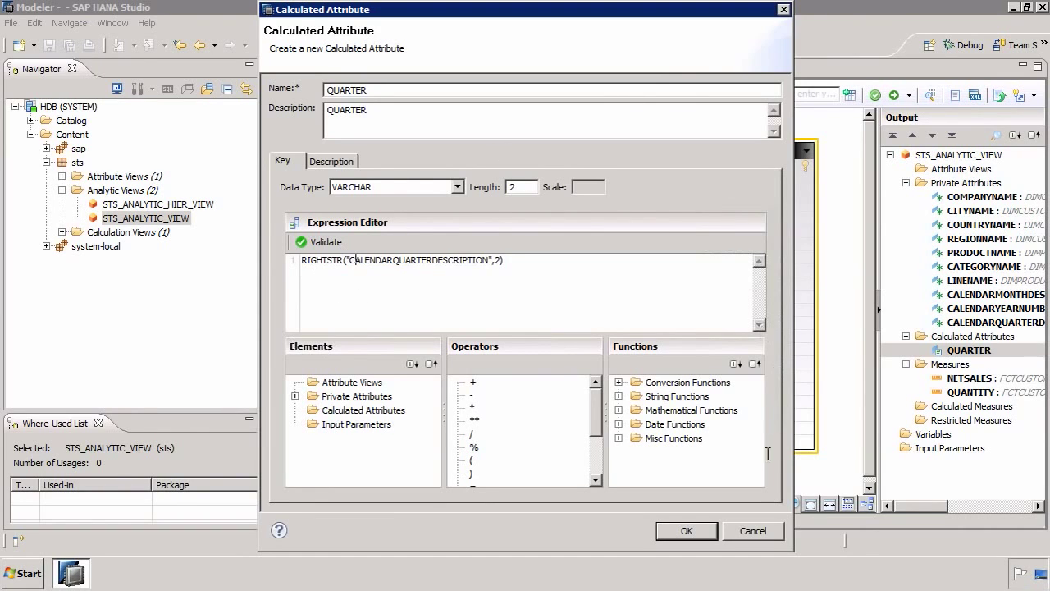
click(752, 531)
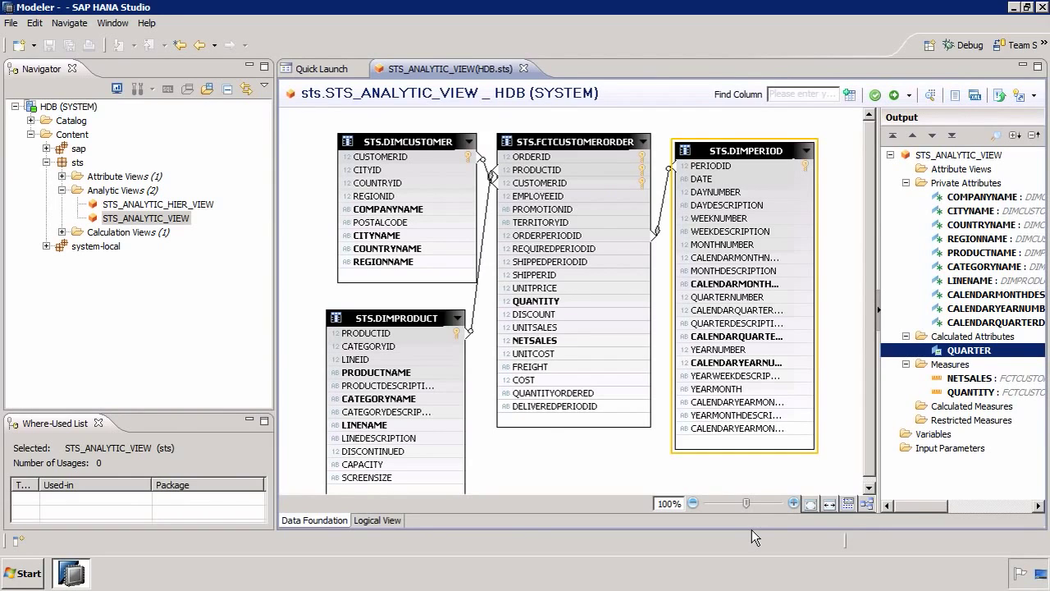
Step: Close STS_ANALYTIC_VIEW and open STS_ANALYTIC_HIER_VIEW in its Logical View
click(524, 69)
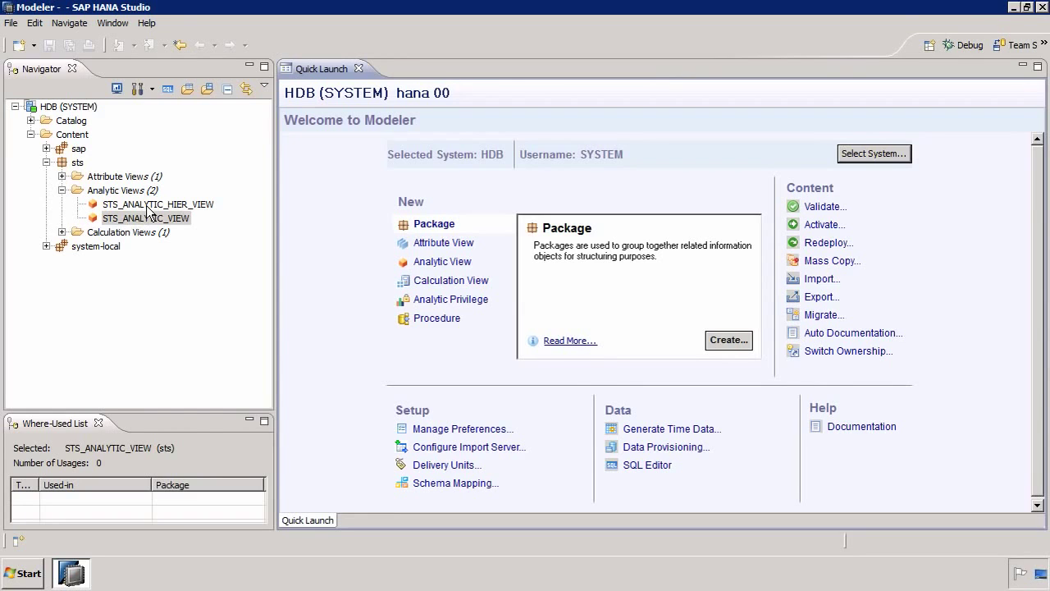
right_click(148, 207)
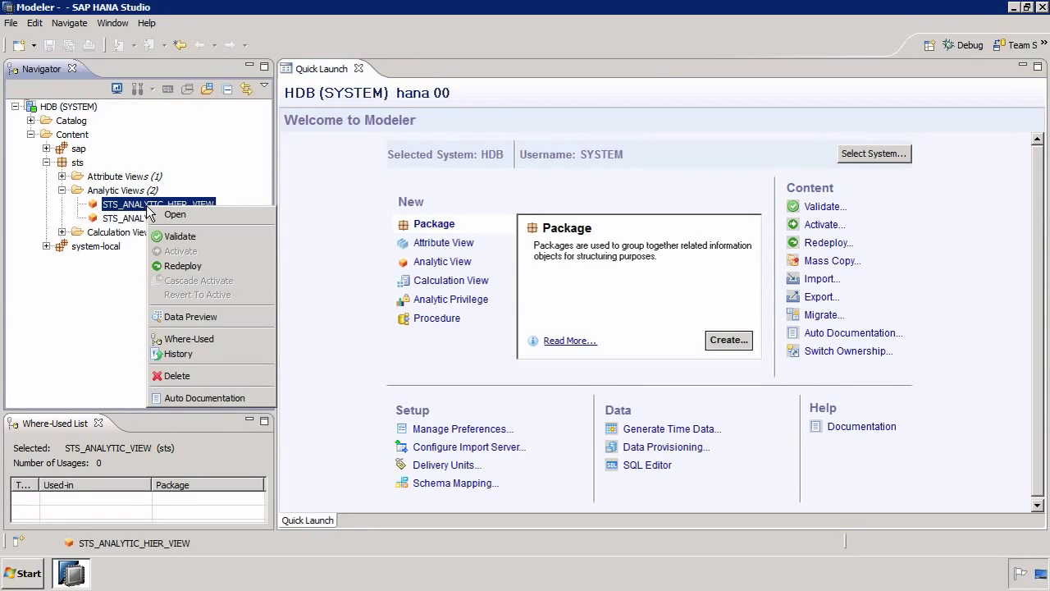
click(156, 213)
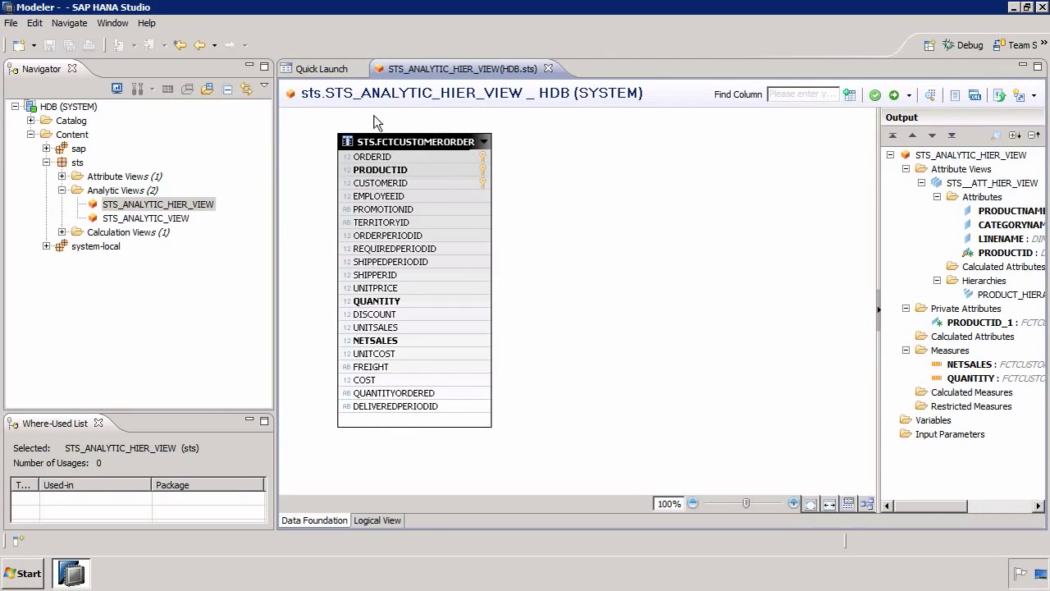
click(367, 520)
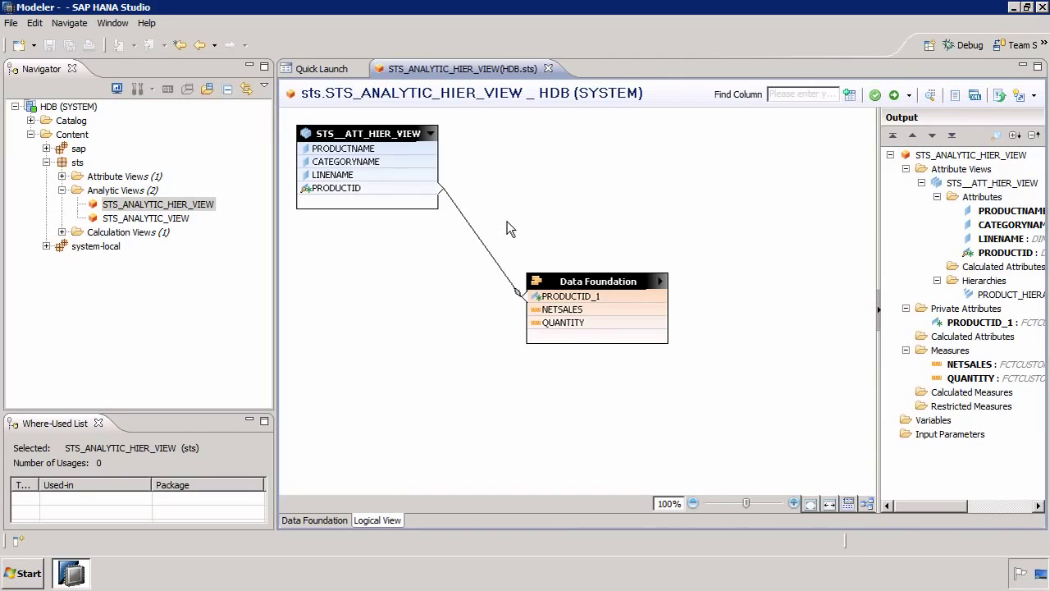
drag(510, 224, 696, 378)
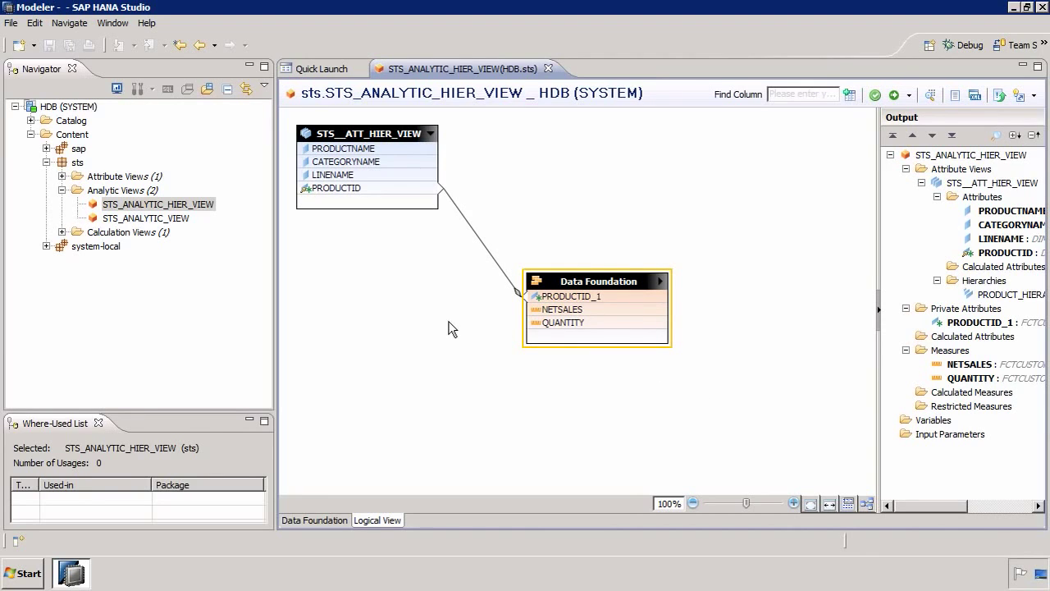
click(389, 113)
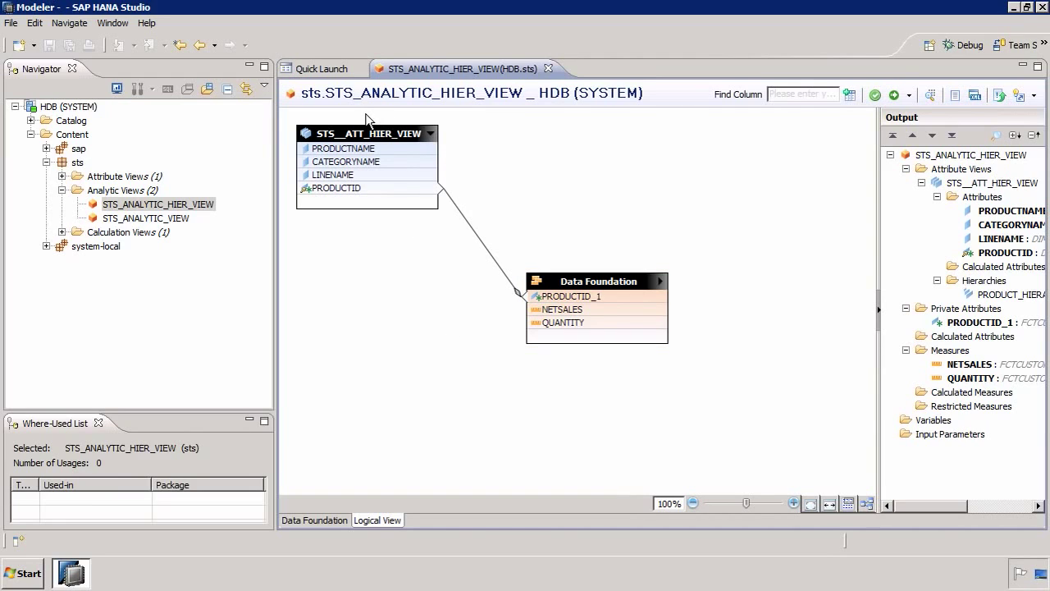
Step: Widen the Output panel and inspect PRODUCT_HIERARCHY's levels LINENAME, CATEGORYNAME, PRODUCTNAME, cancelling unchanged
mouse_move(353, 194)
drag(876, 238, 769, 235)
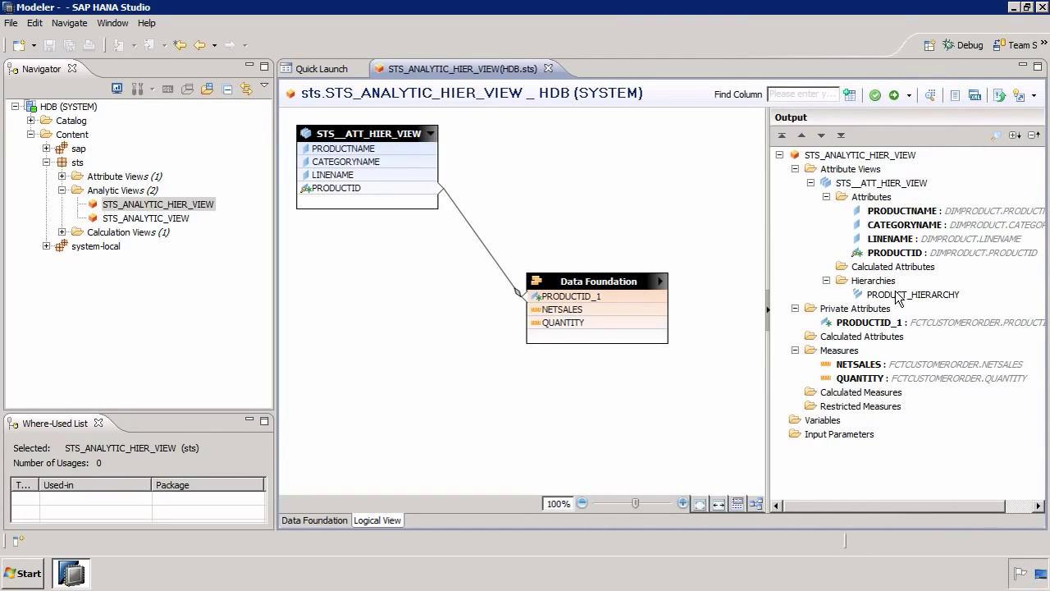
double_click(900, 295)
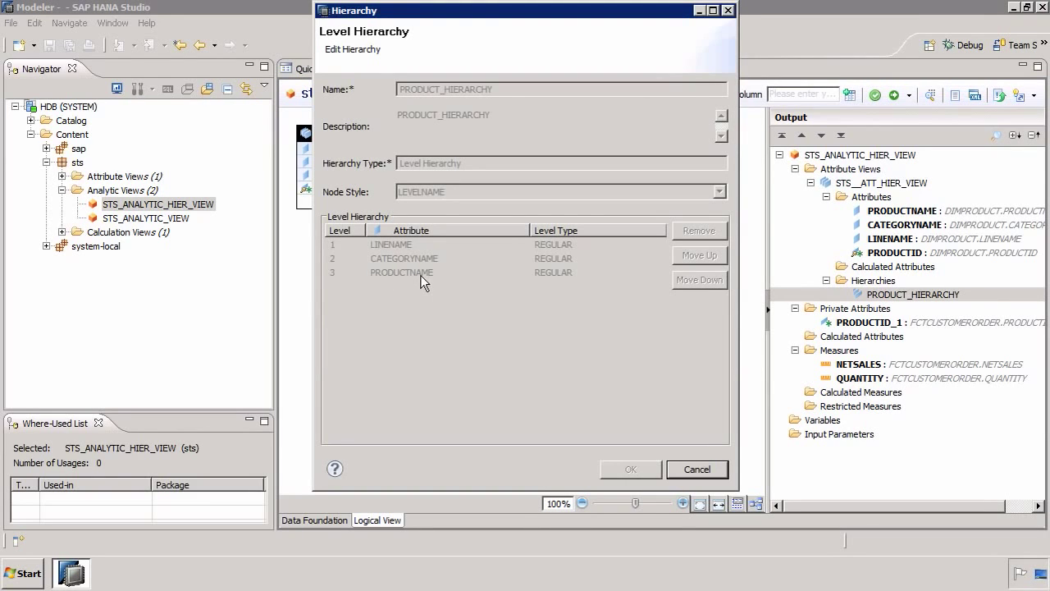
click(697, 469)
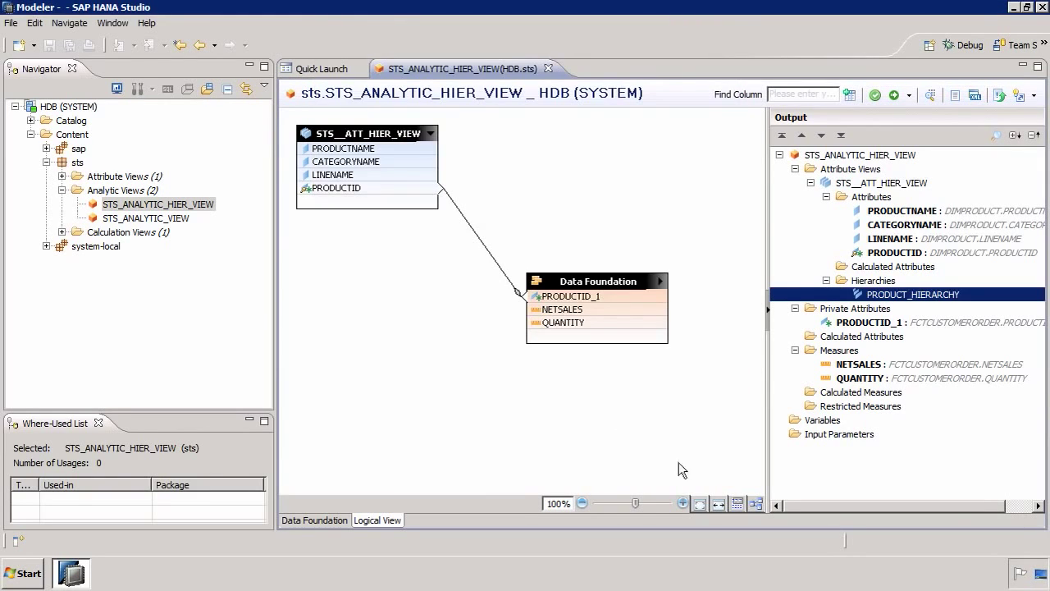
Step: Preview the data of STS_ANALYTIC_VIEW, then close the preview
right_click(145, 223)
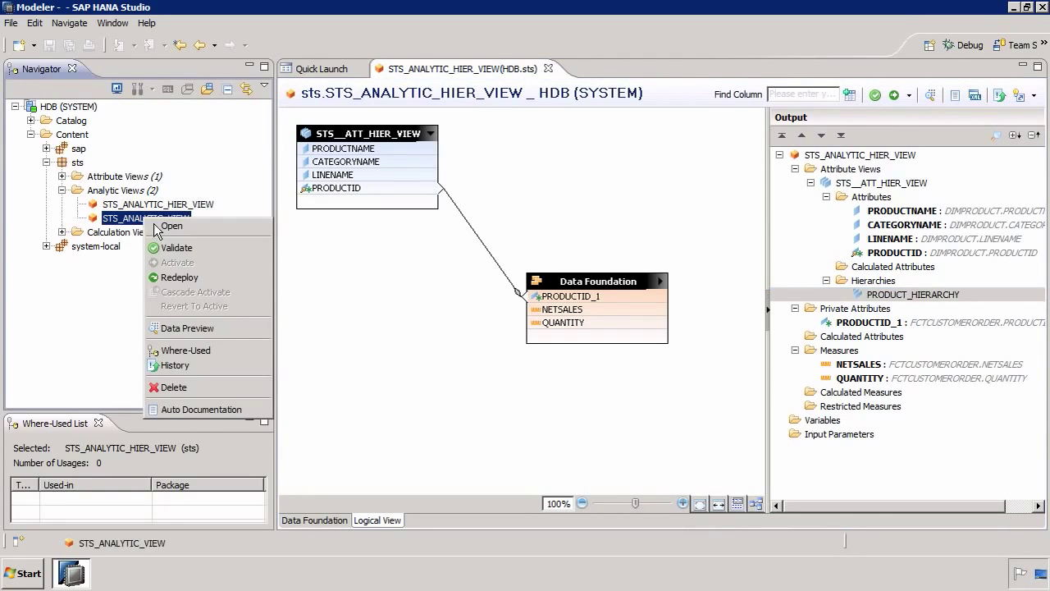
click(193, 327)
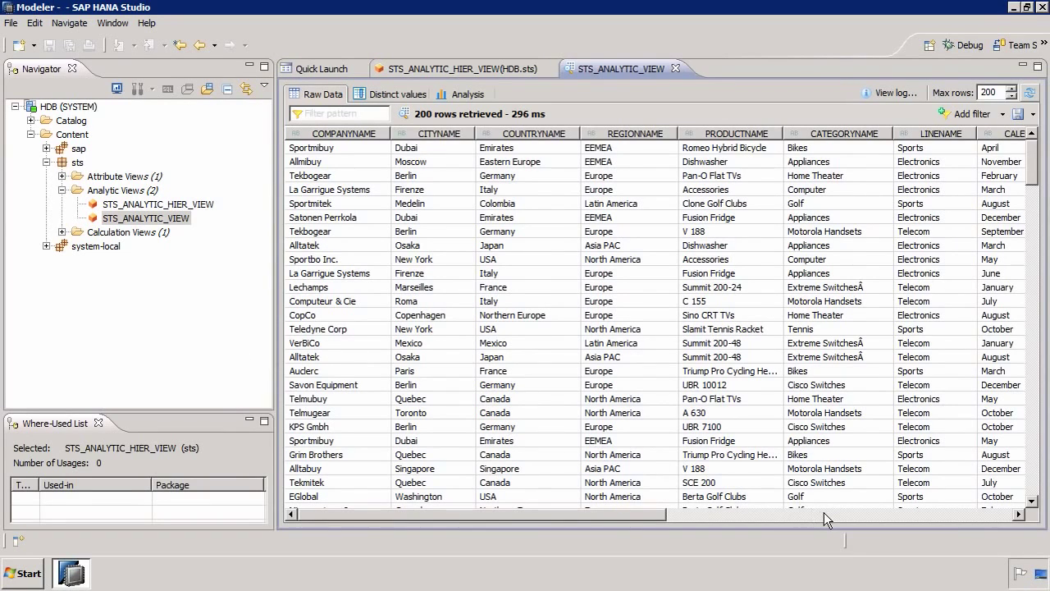
click(824, 514)
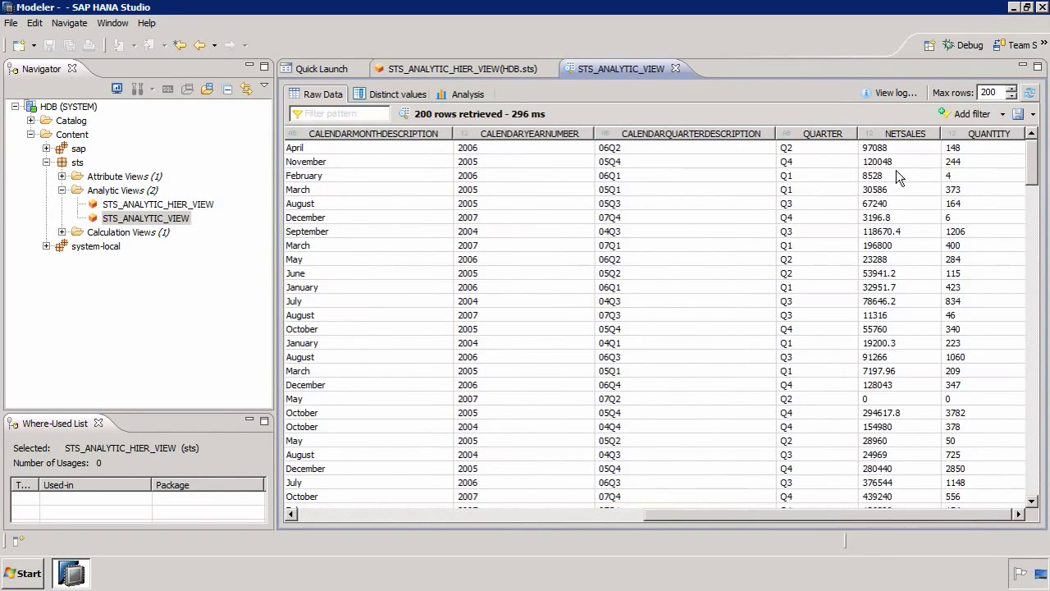
click(676, 68)
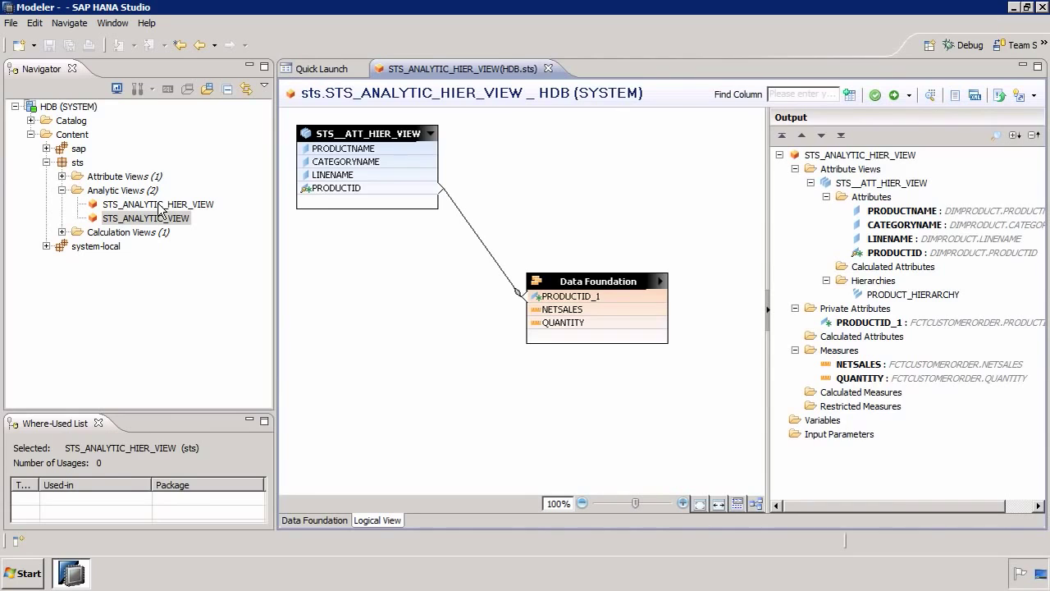
Step: Preview STS_ANALYTIC_HIER_VIEW's 63 rows, then close the preview and its editor
right_click(158, 206)
click(205, 313)
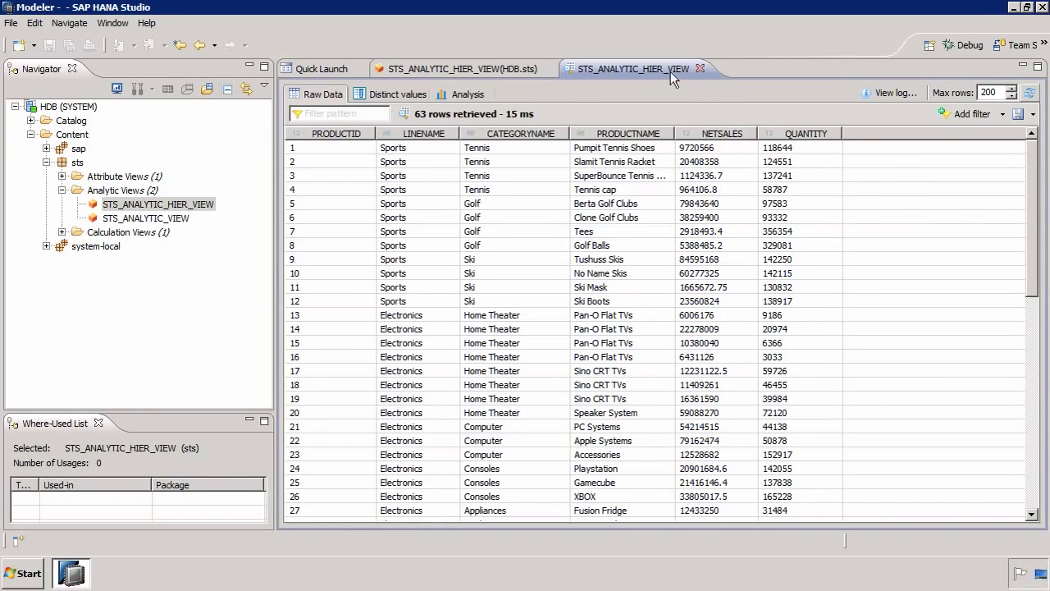
click(700, 69)
click(549, 69)
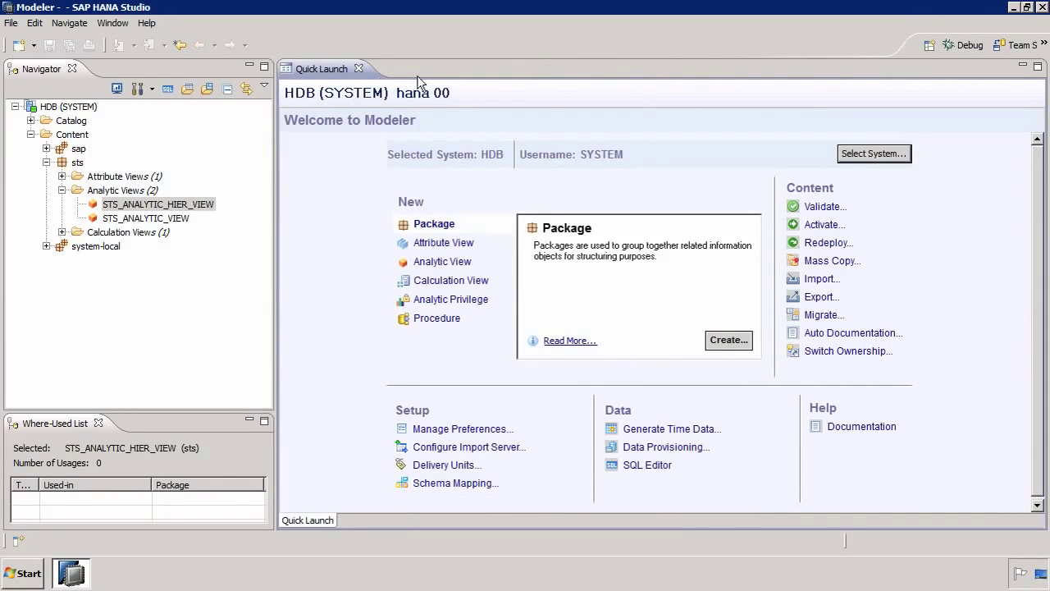
Step: Exit SAP HANA Studio and start Microsoft Excel 2010
click(1042, 7)
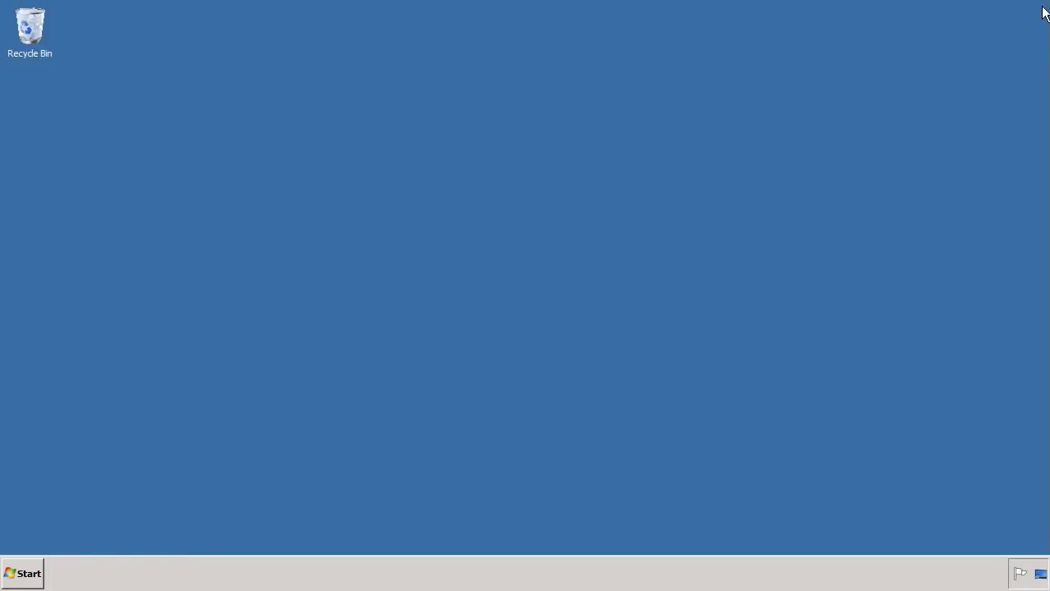
click(29, 572)
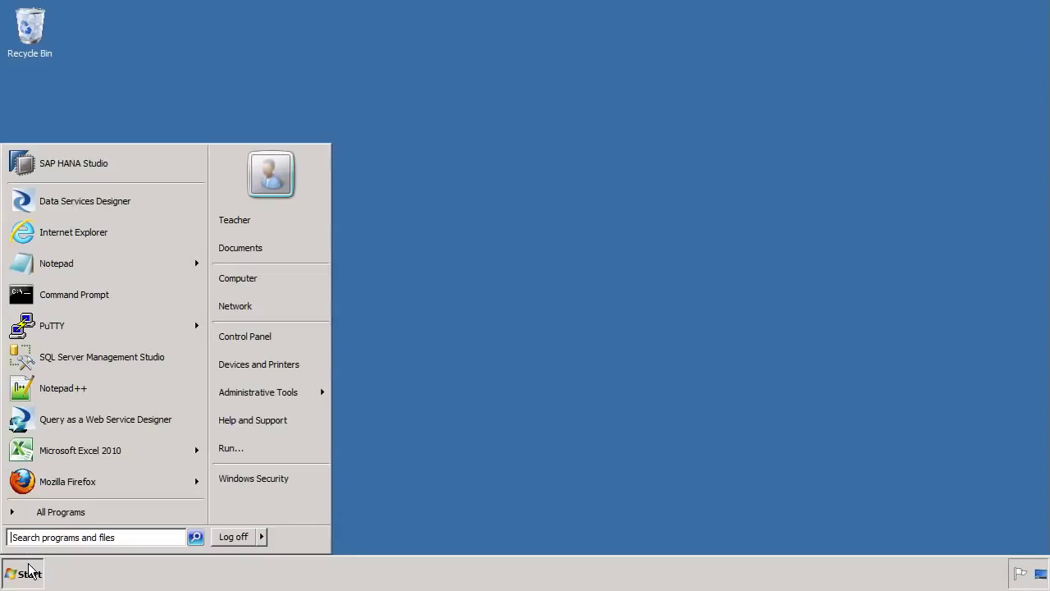
click(71, 451)
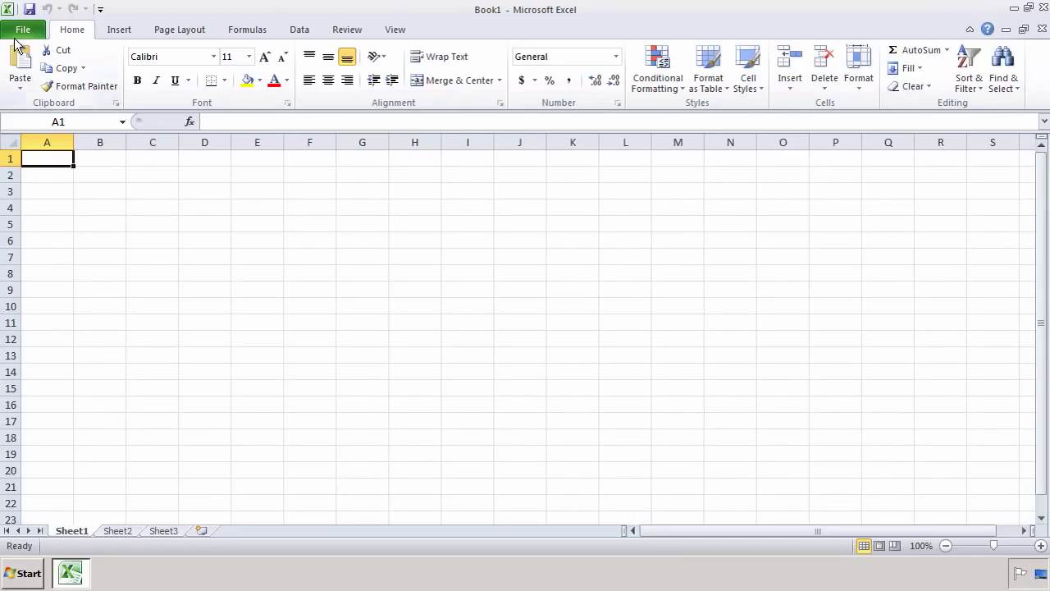
Step: Show the File tab's recent workbooks list in Book1 and close the Excel Help window
click(7, 11)
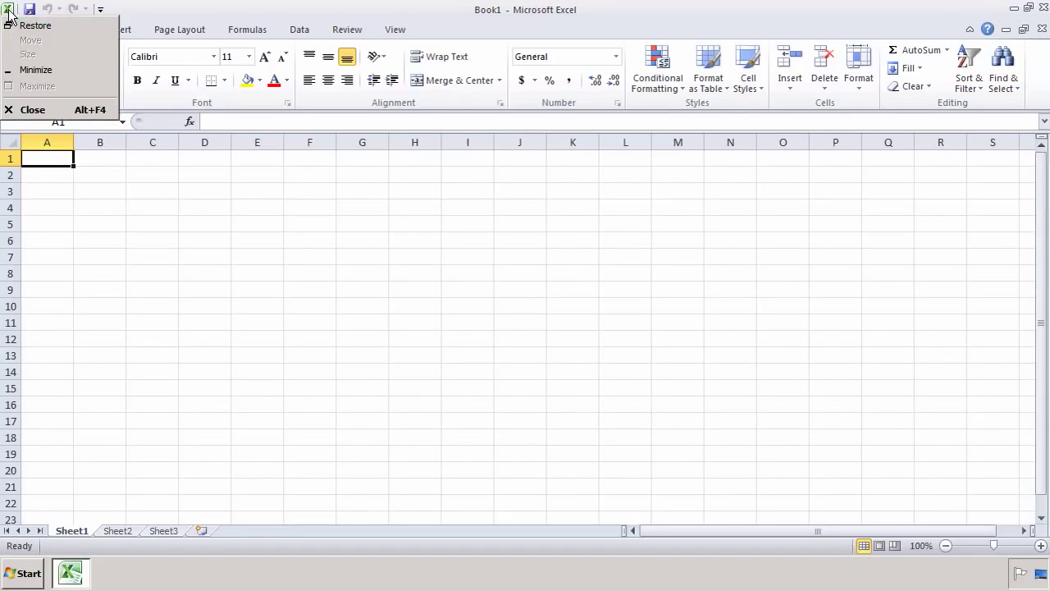
click(174, 229)
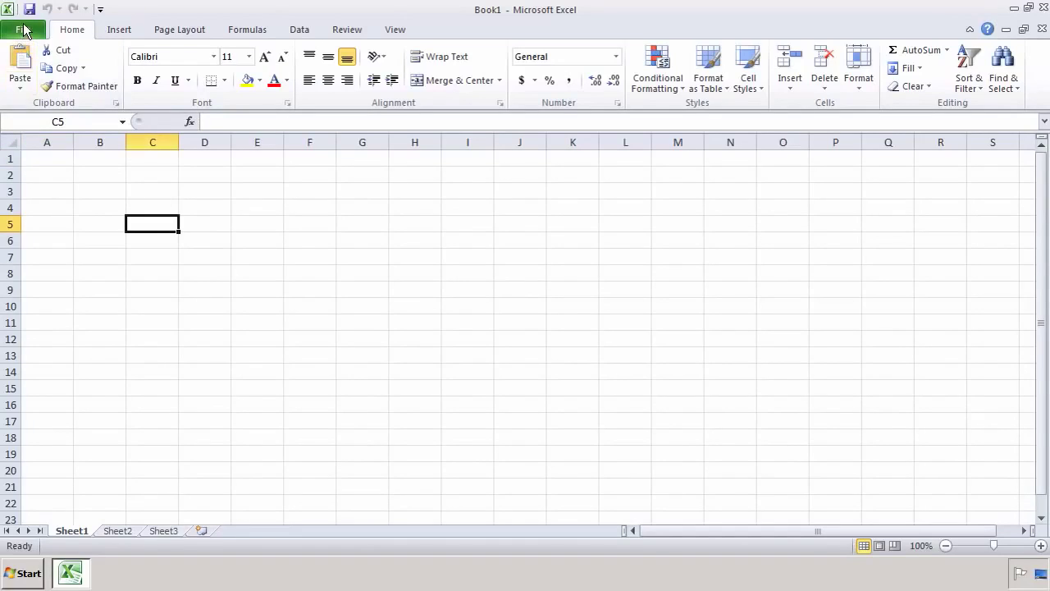
click(25, 30)
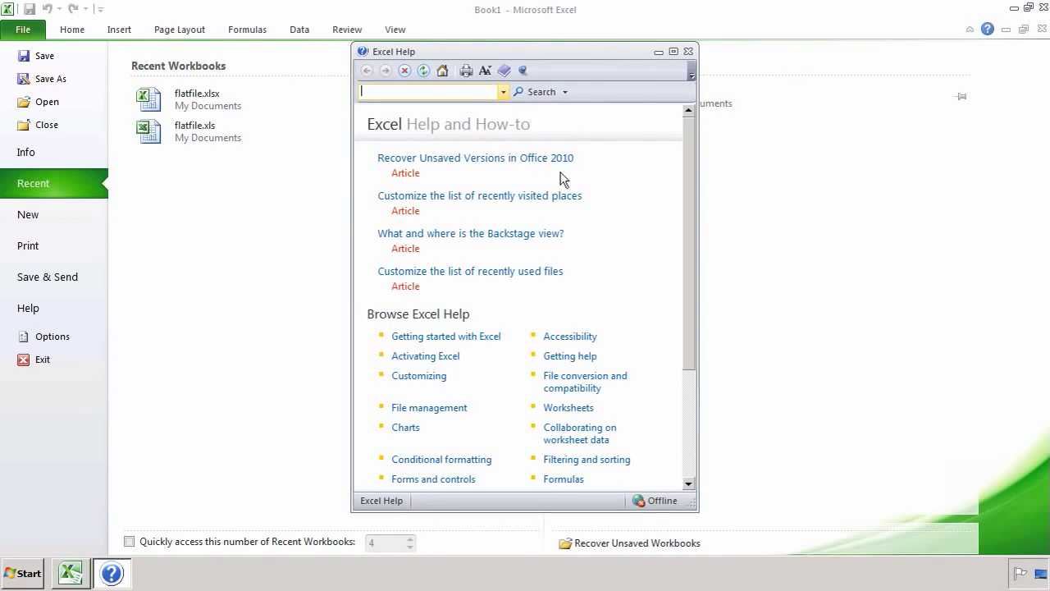
click(689, 51)
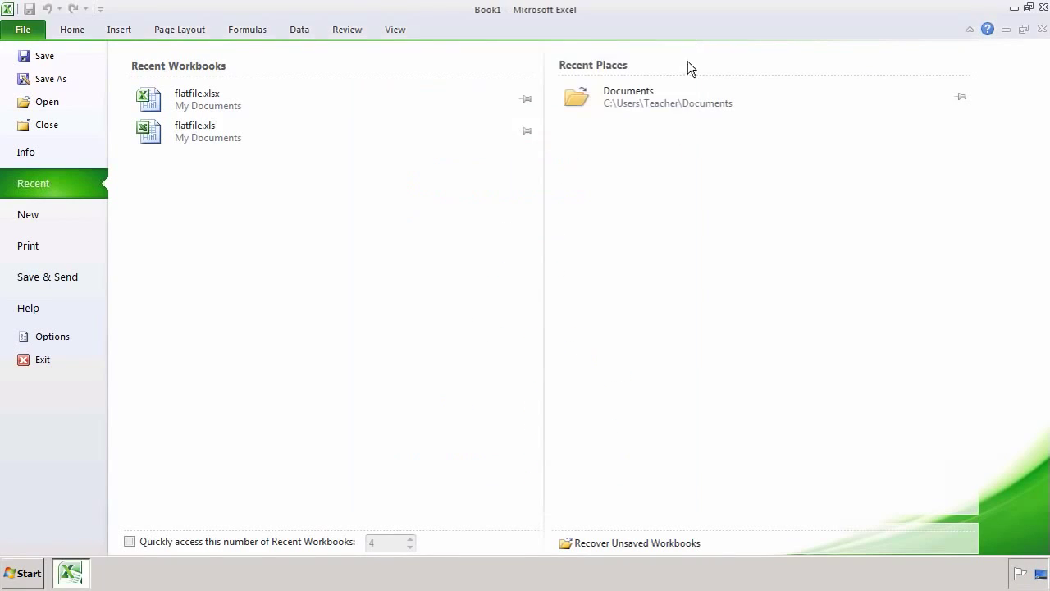
Step: From cell A1, run the Data Connection Wizard with Other/Advanced and choose SAP HANA MDX Provider
click(75, 31)
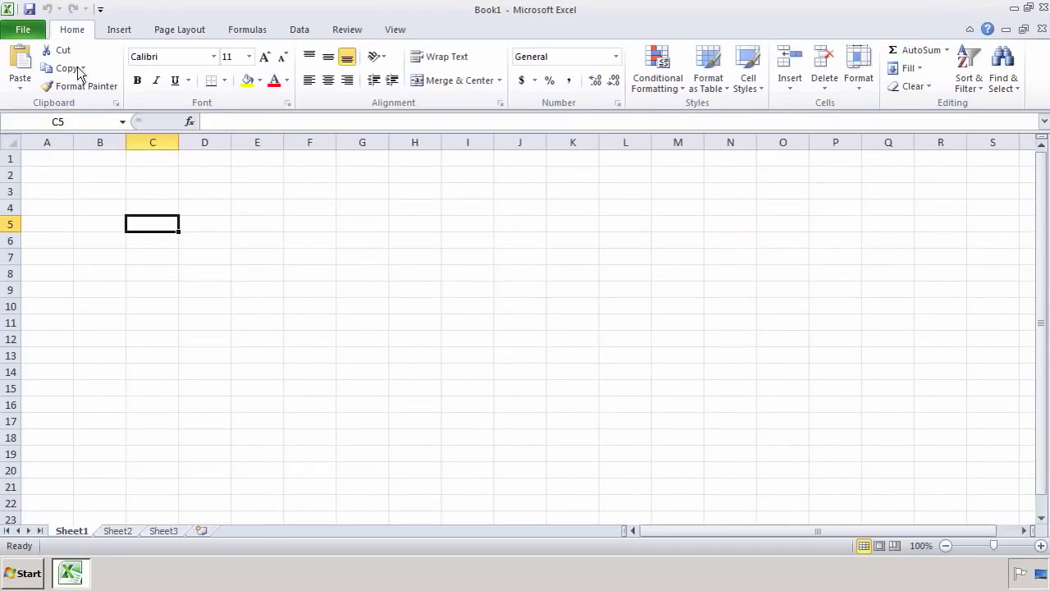
click(36, 158)
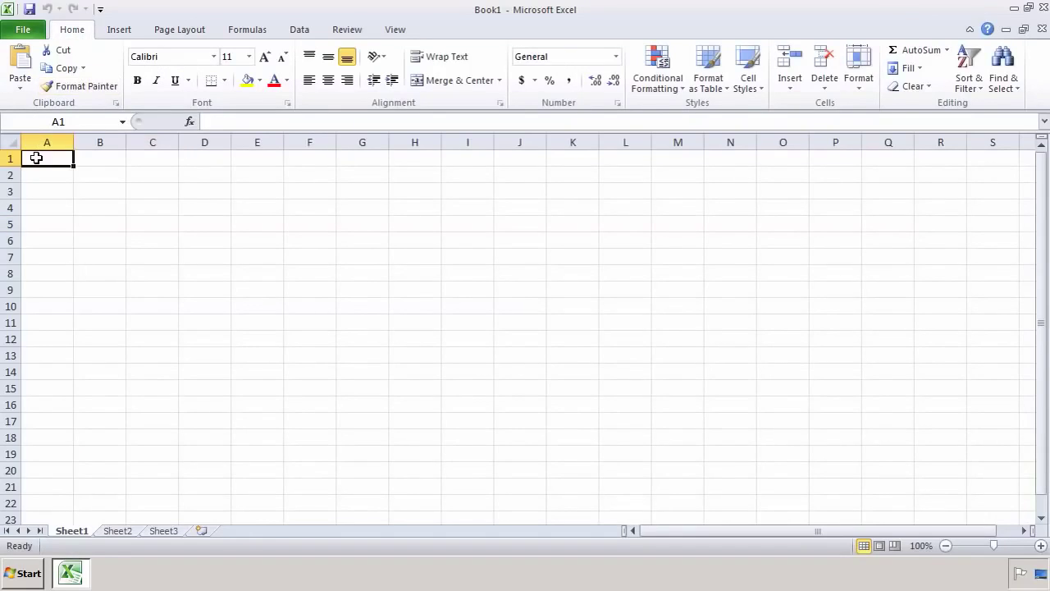
click(301, 33)
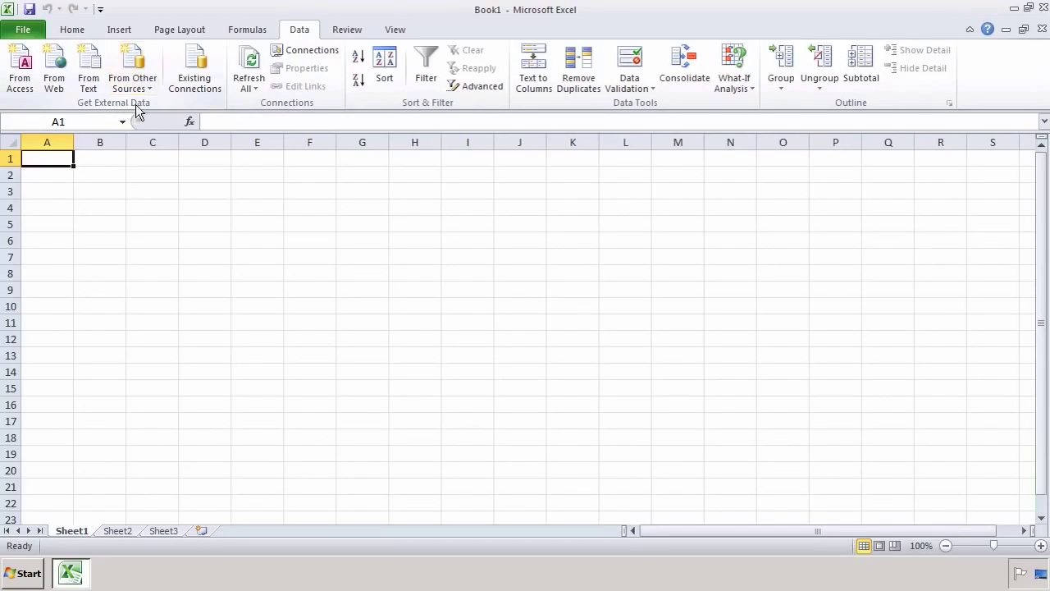
click(142, 71)
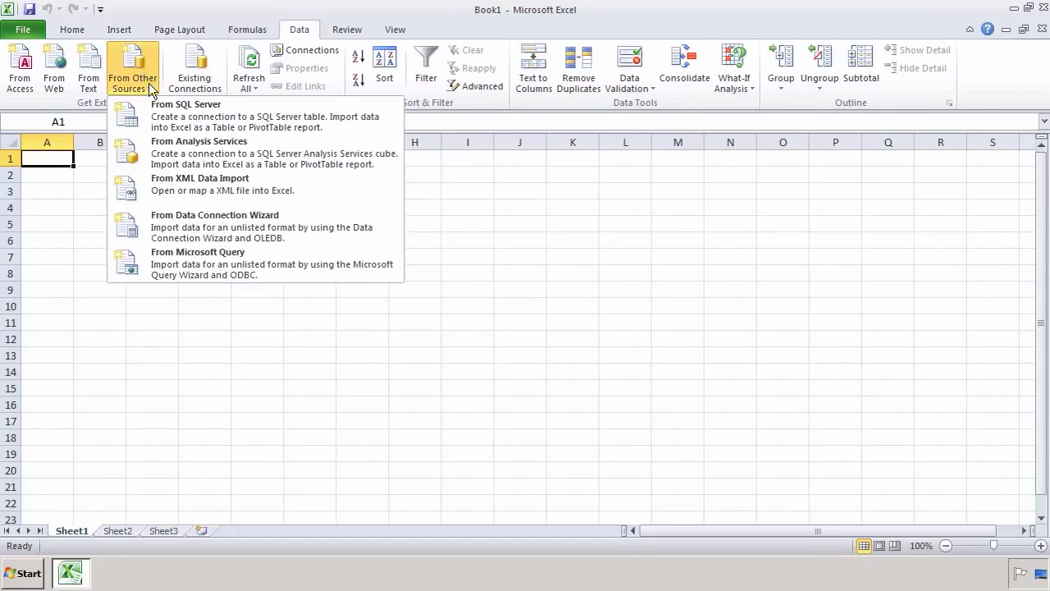
click(199, 227)
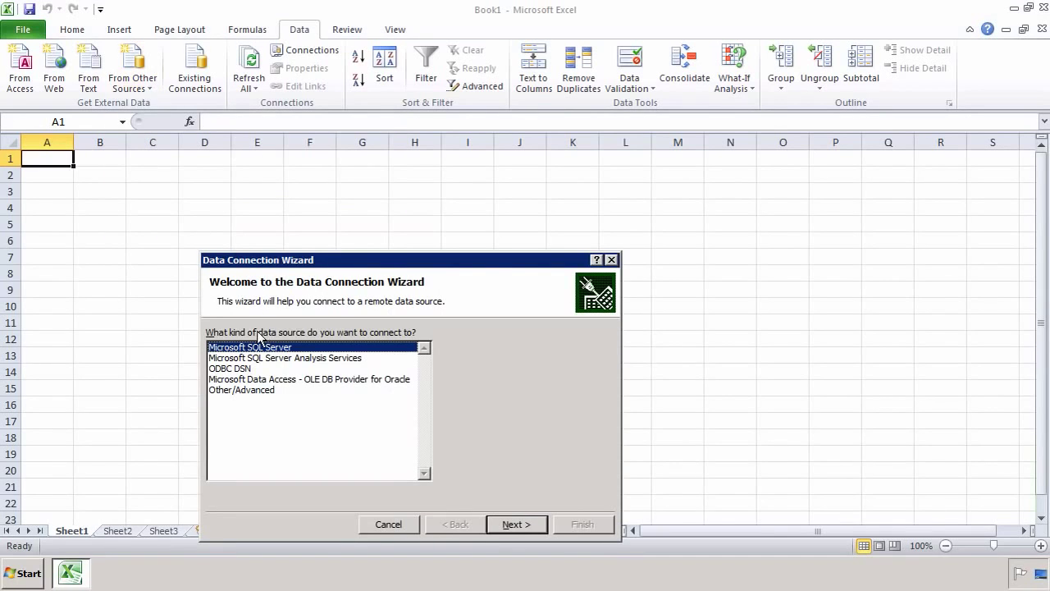
click(258, 390)
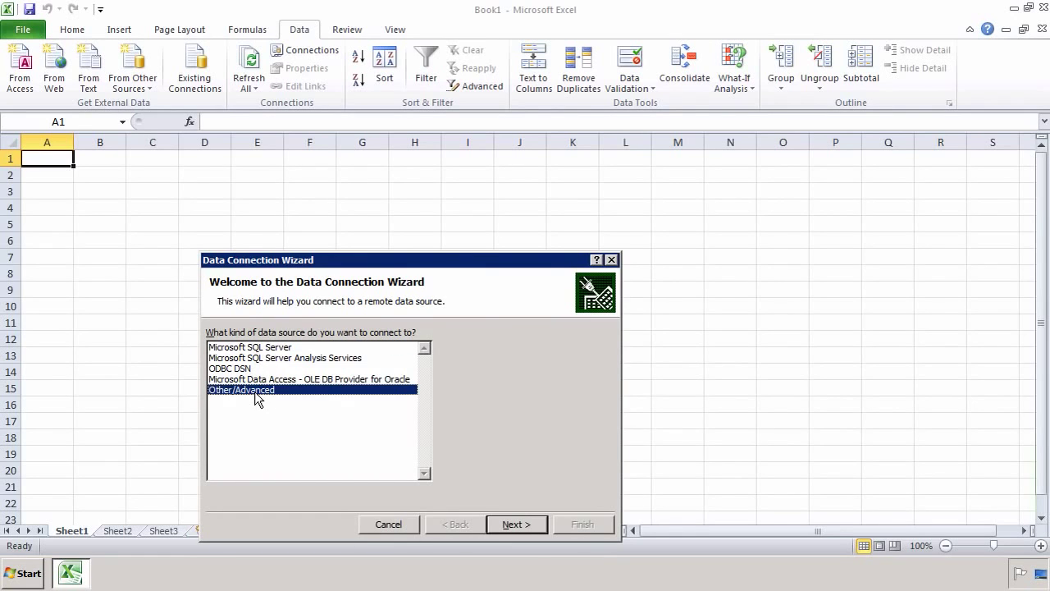
click(515, 525)
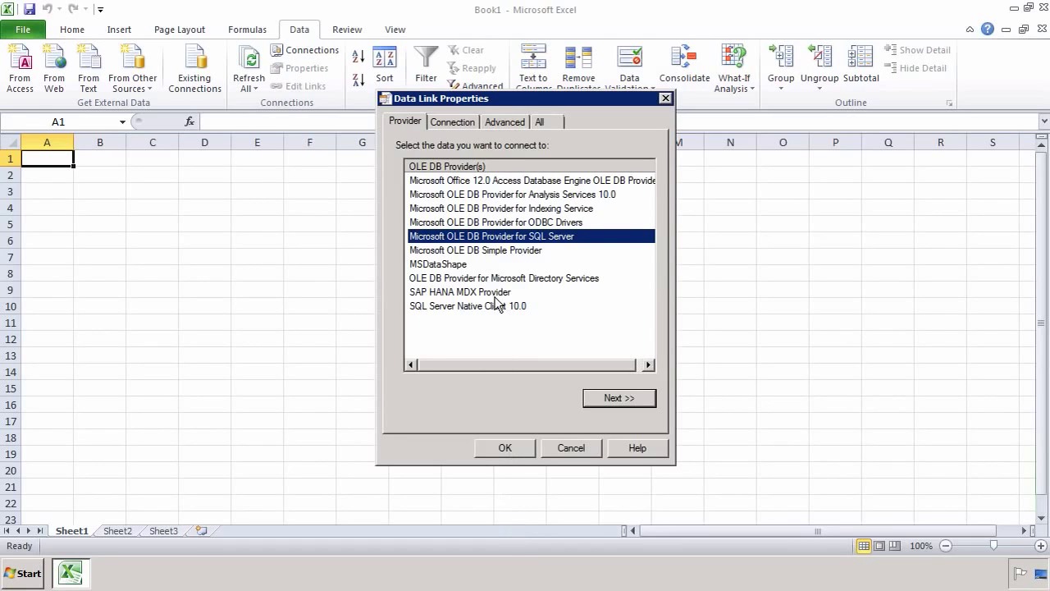
click(490, 293)
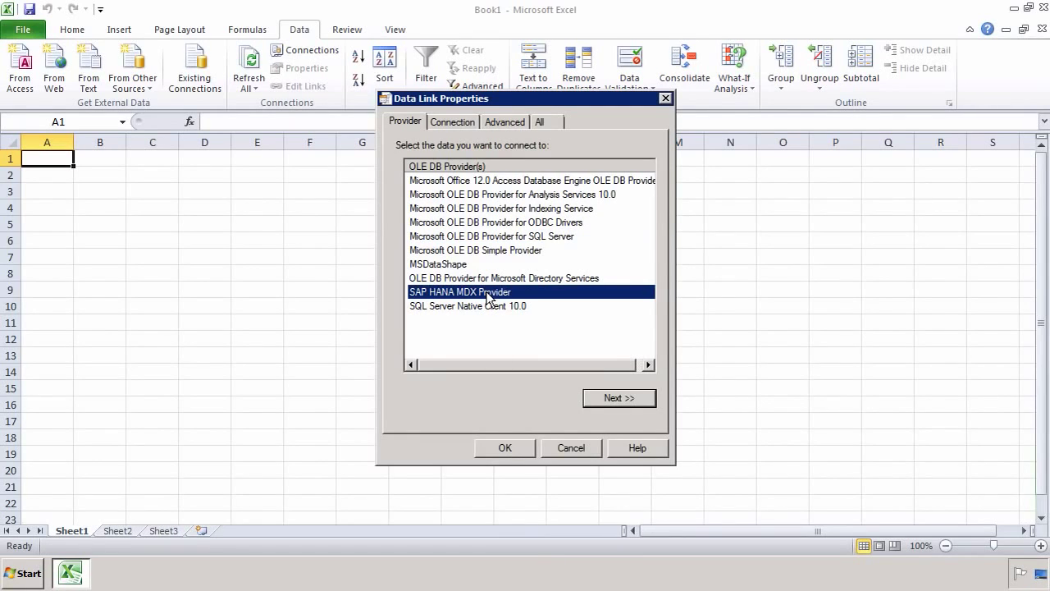
Step: Try the HANA ODBC DSN, cancel its SAP HDB login, and reselect Other/Advanced on the first page
click(532, 435)
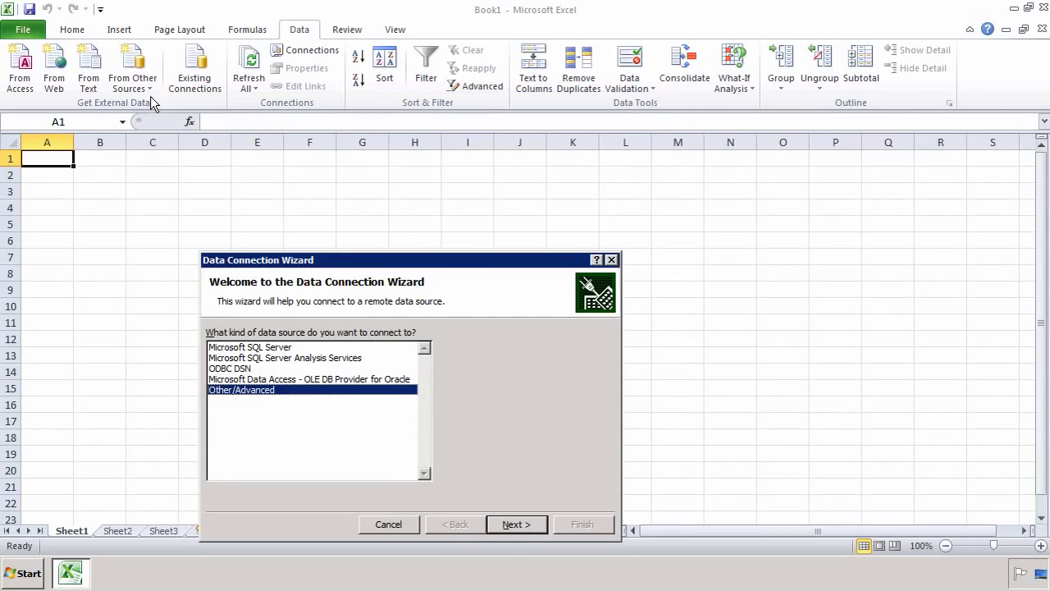
click(251, 369)
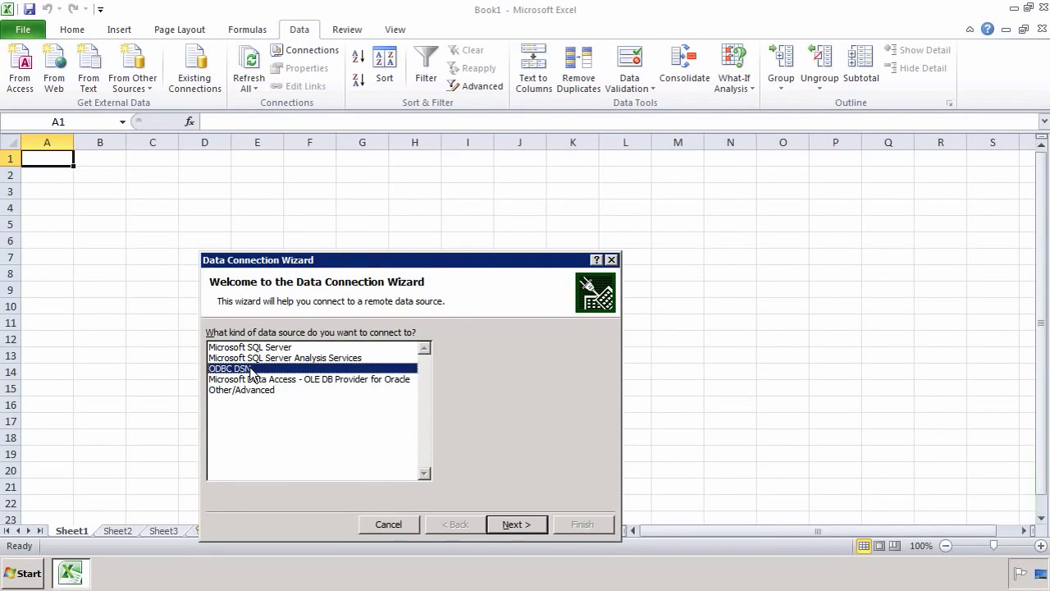
click(516, 525)
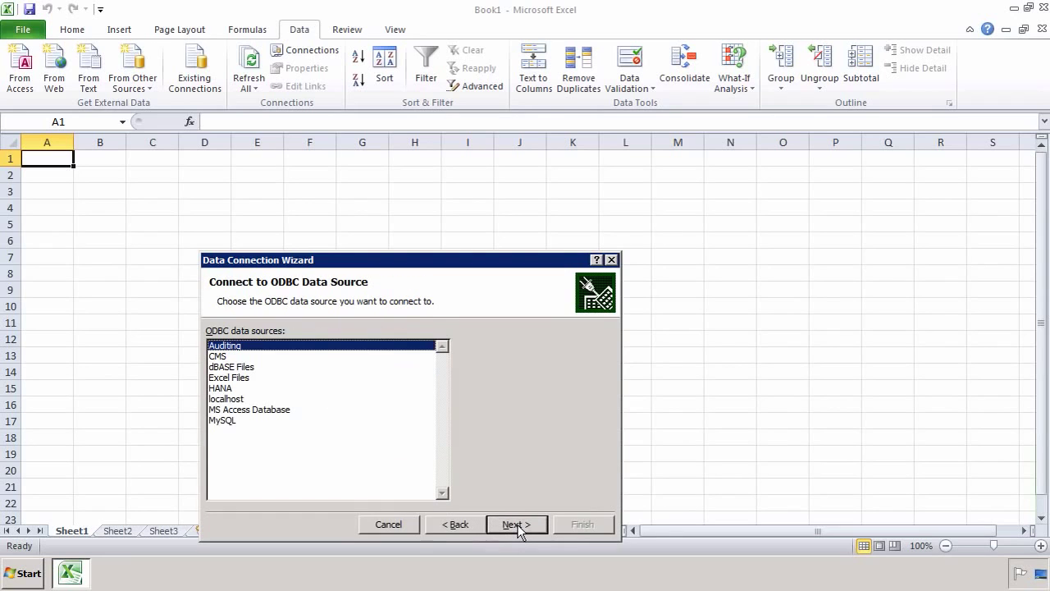
click(229, 389)
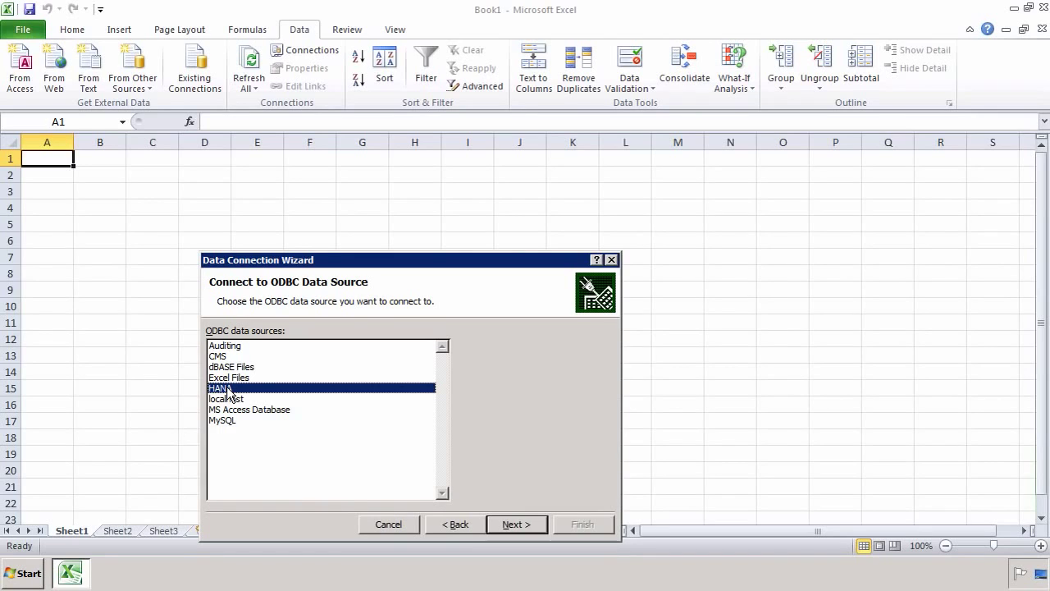
click(513, 526)
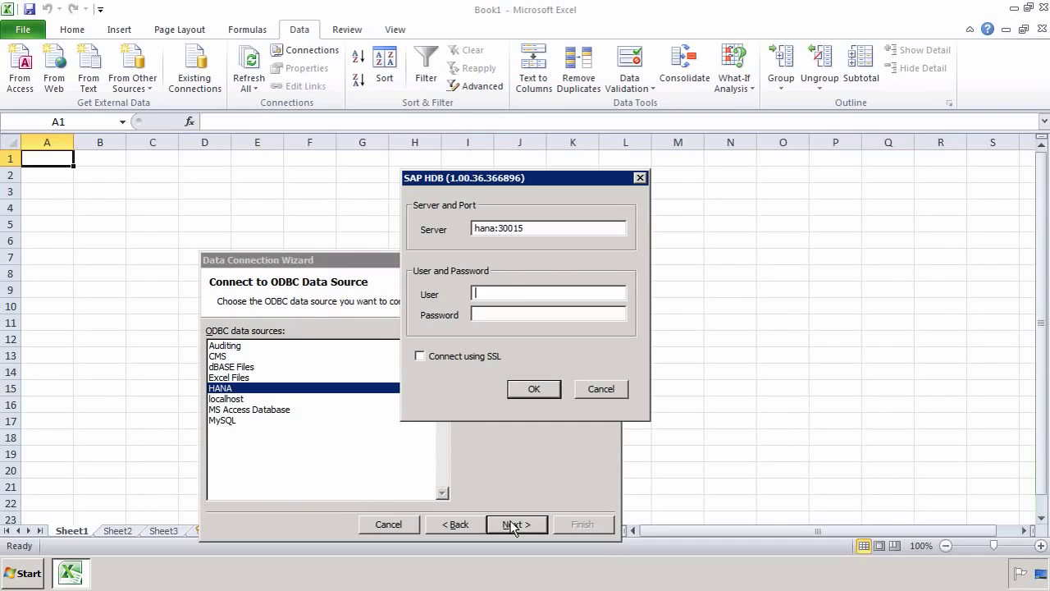
click(614, 393)
click(448, 527)
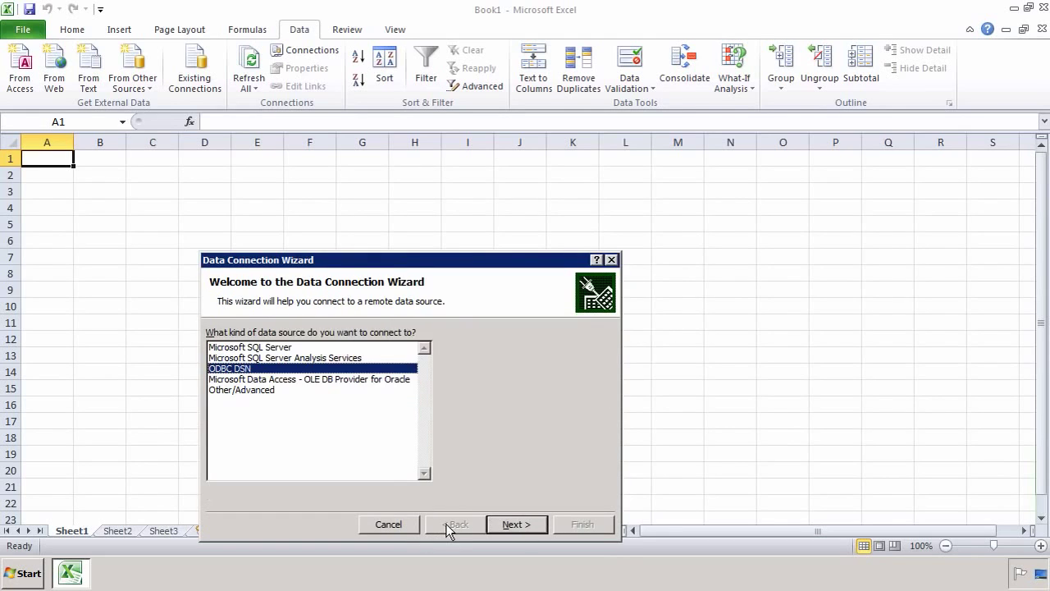
click(267, 391)
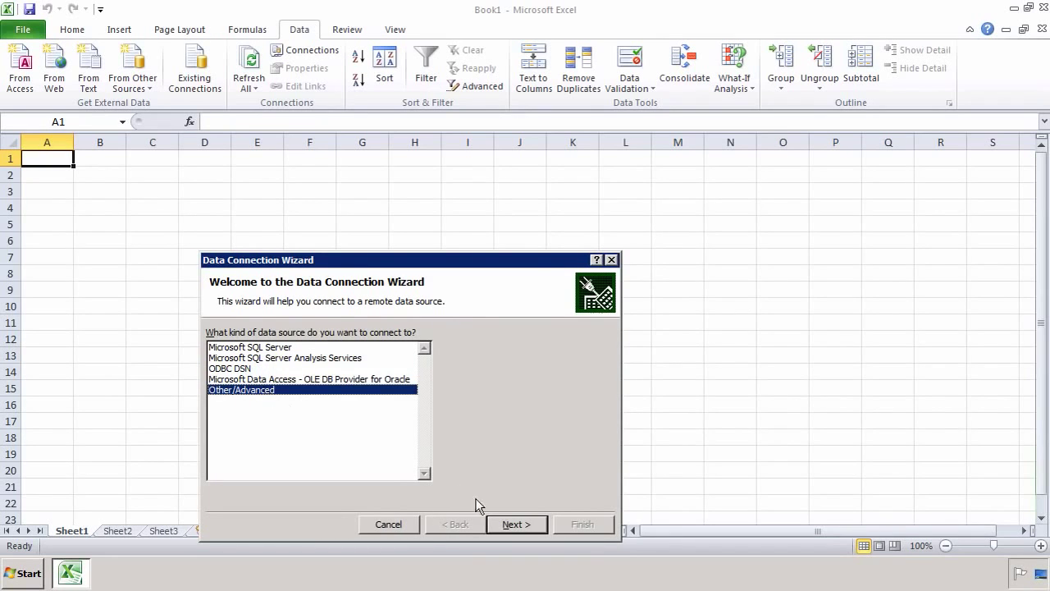
Step: Choose SAP HANA MDX Provider and enter host hana with instance 00
click(527, 529)
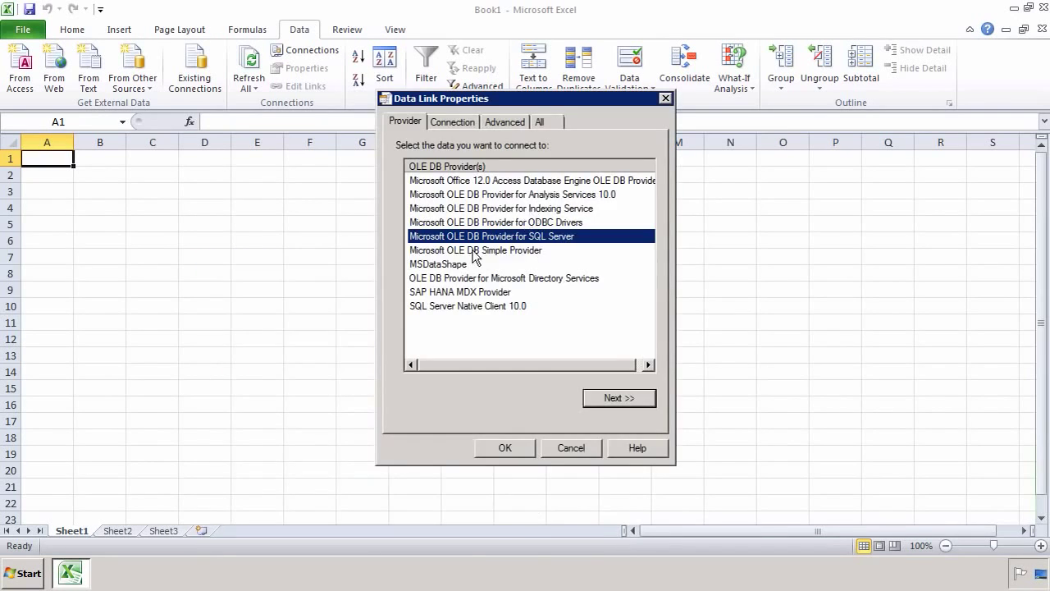
click(461, 292)
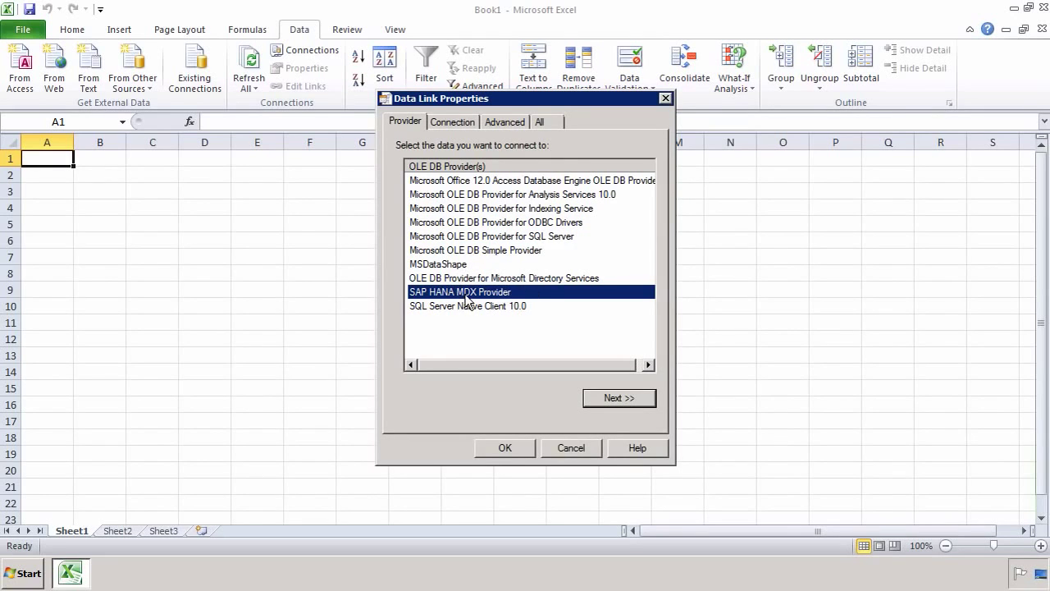
click(628, 398)
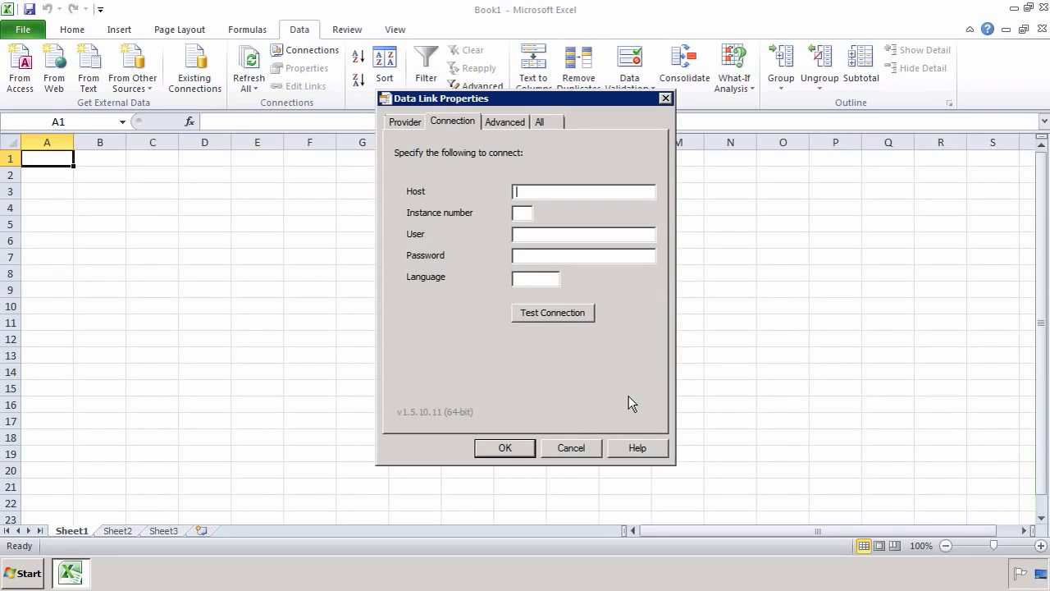
text(hana)
key(Tab)
text(00)
key(Tab)
Step: Enter the user name, password and language EN, test the connection successfully, and confirm
text(system)
key(Tab)
text(password)
key(Tab)
text(EN)
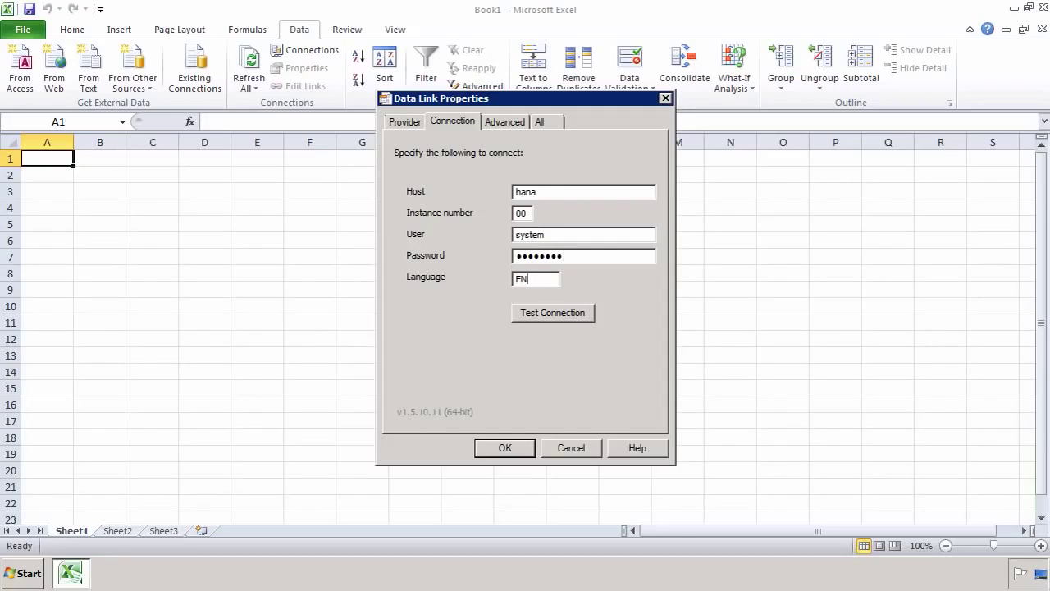
click(563, 317)
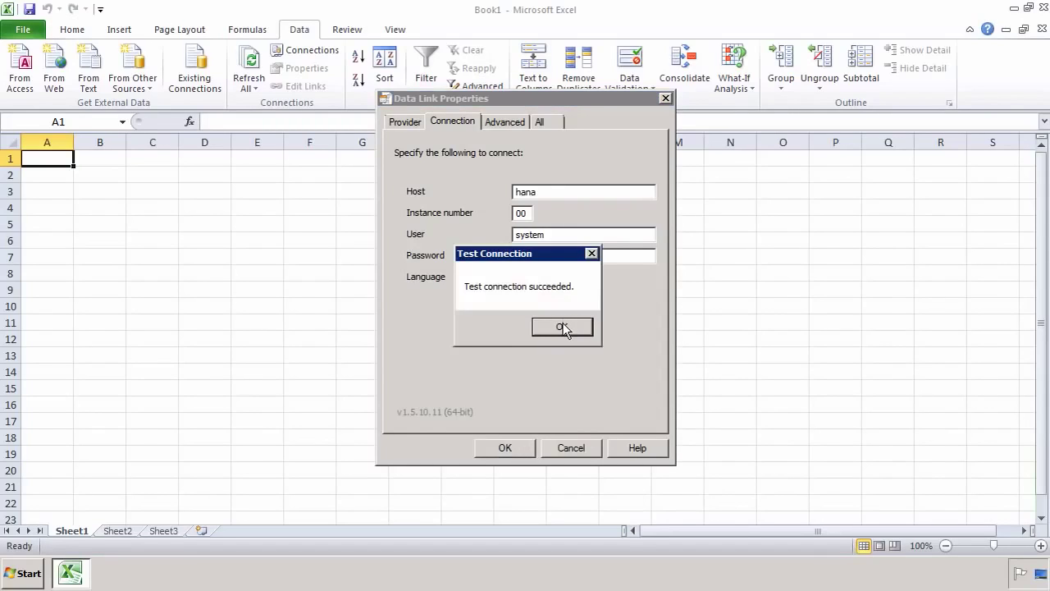
click(563, 326)
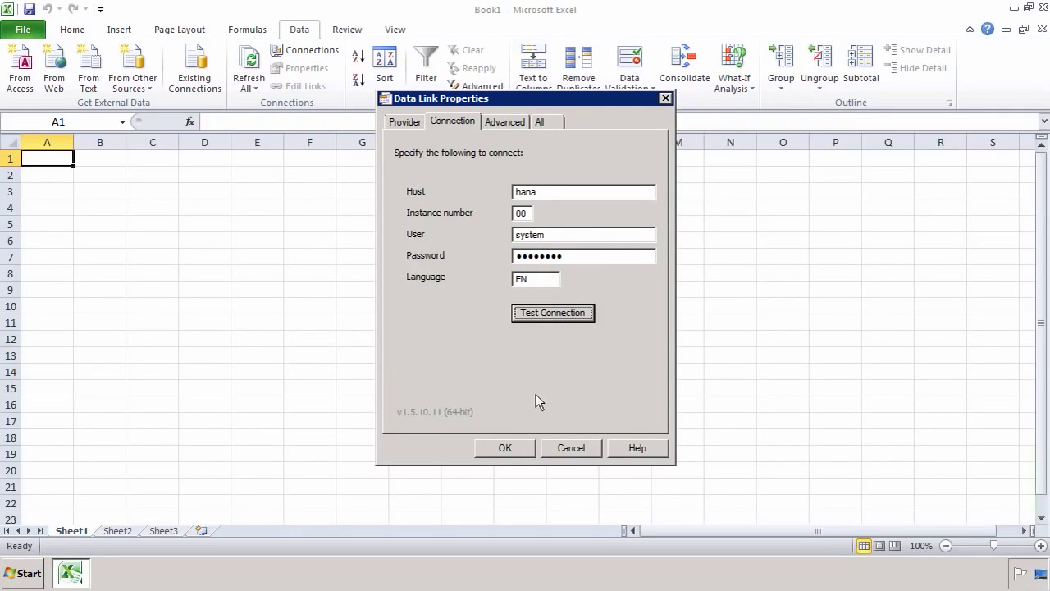
click(506, 449)
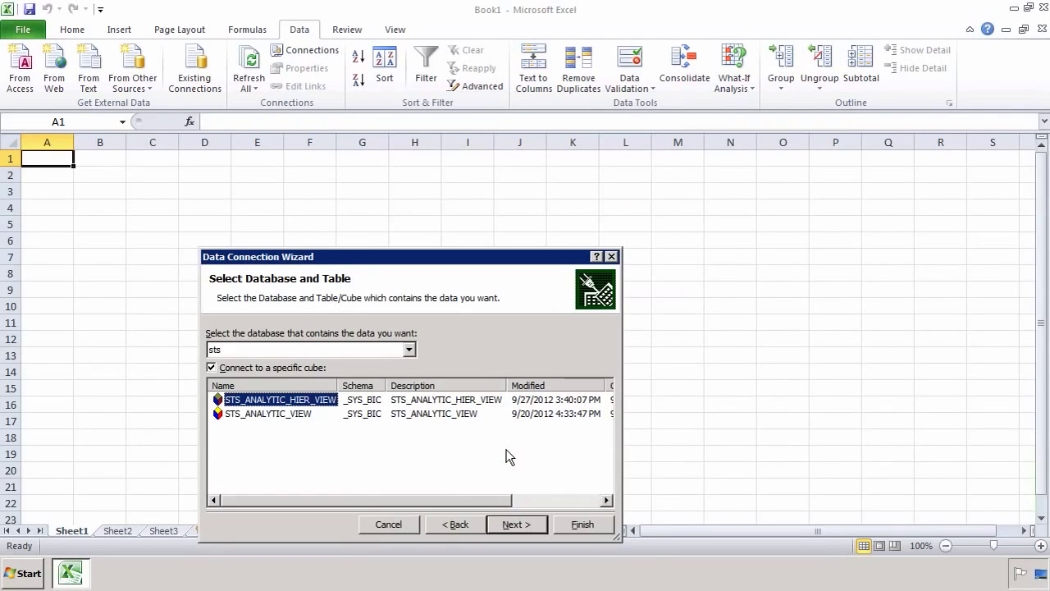
Step: Select the sts database and the STS_ANALYTIC_VIEW cube, then continue to the save page
drag(517, 261, 656, 180)
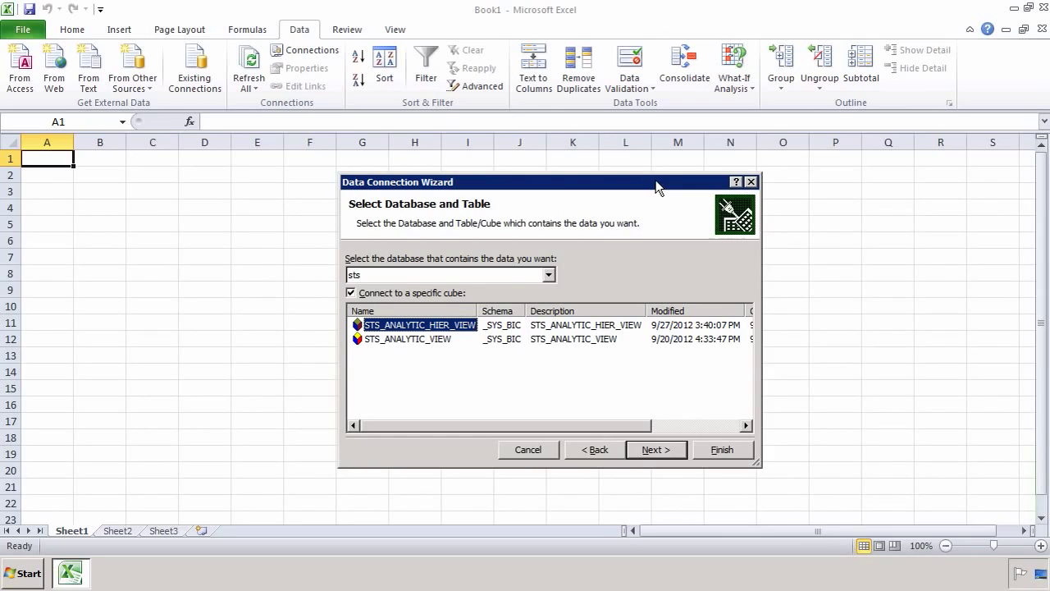
key(shift+Tab)
key(shift+Tab)
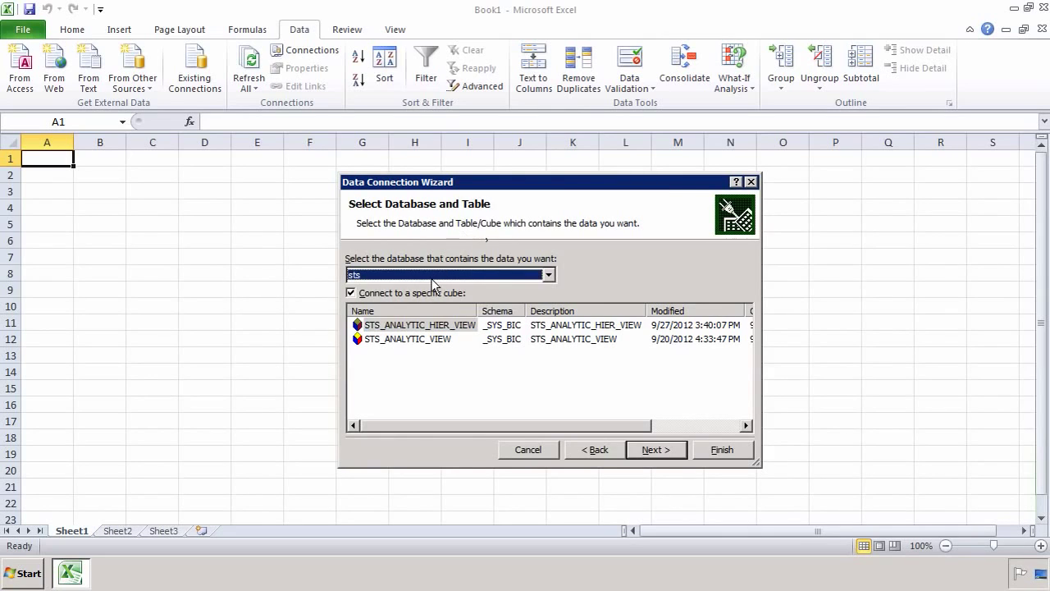
click(460, 276)
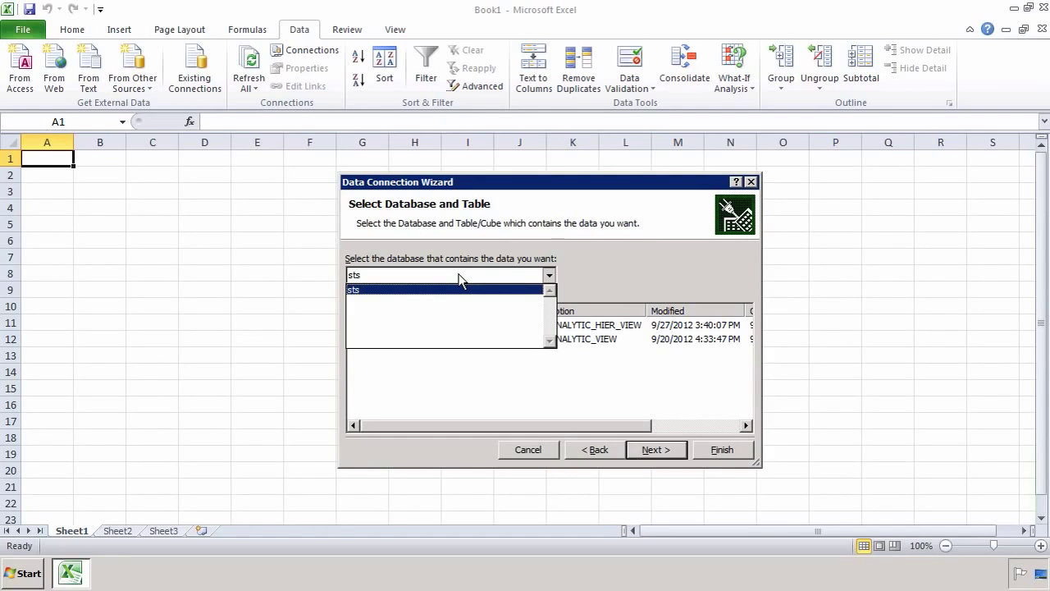
click(461, 277)
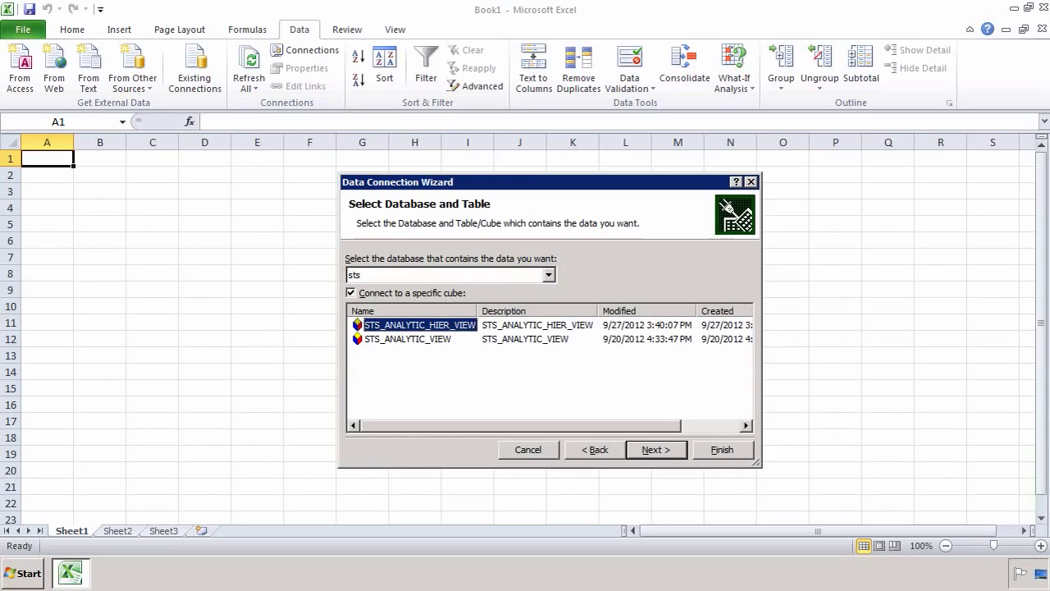
click(417, 339)
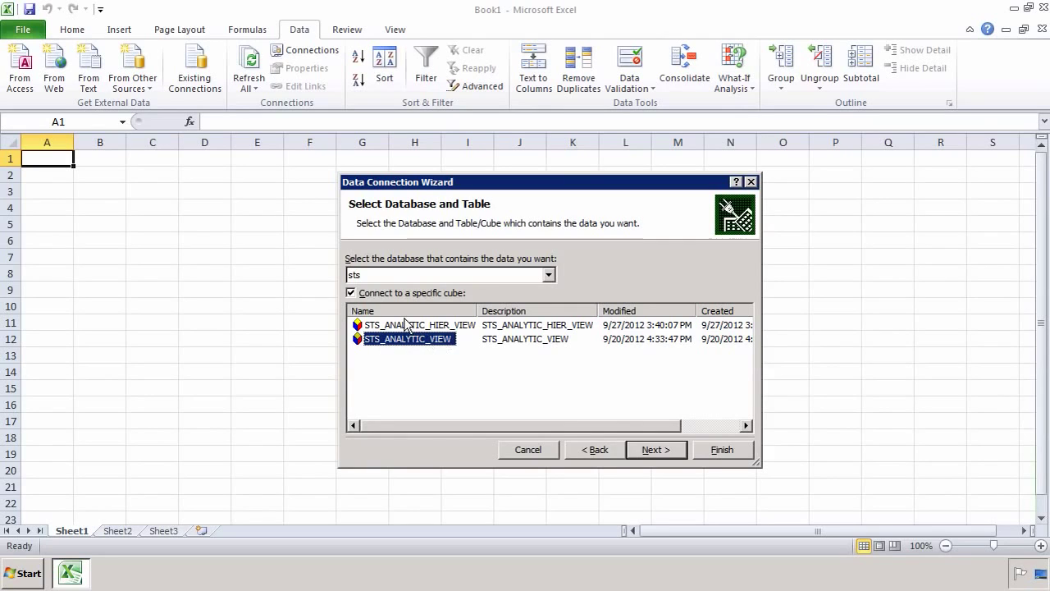
click(383, 326)
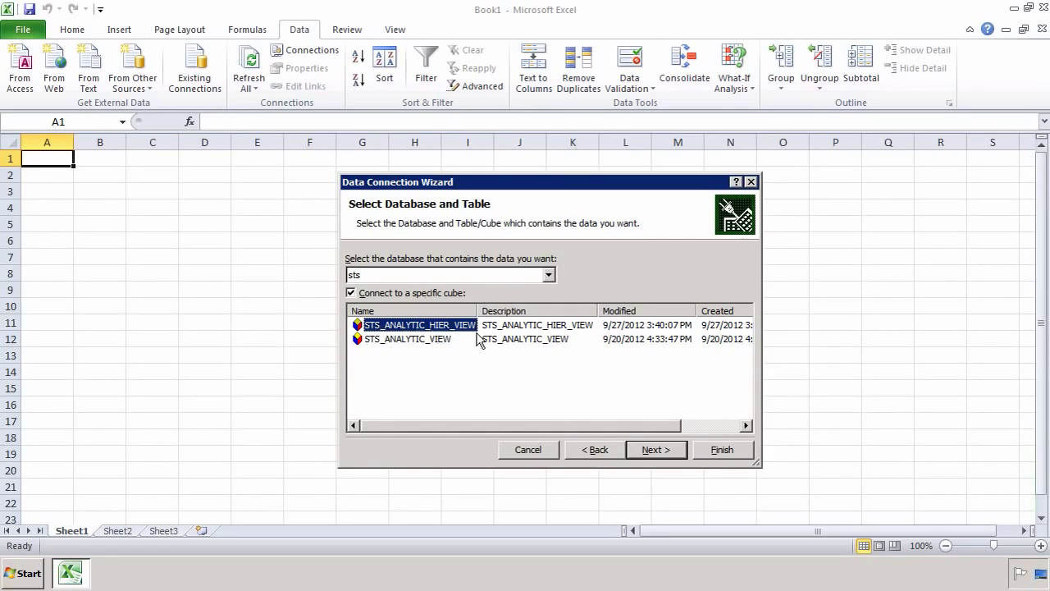
click(444, 341)
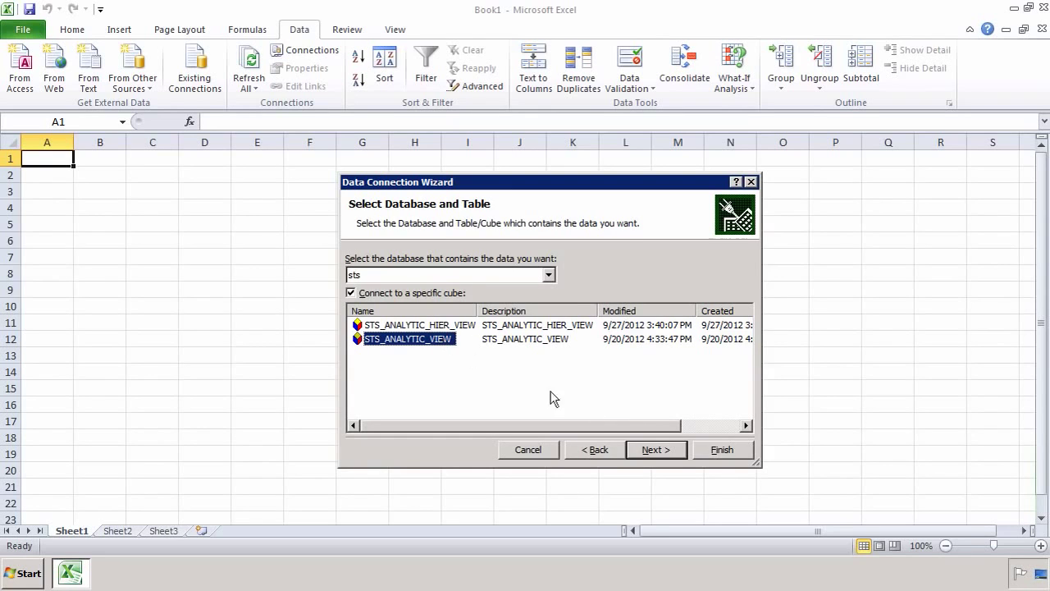
click(660, 453)
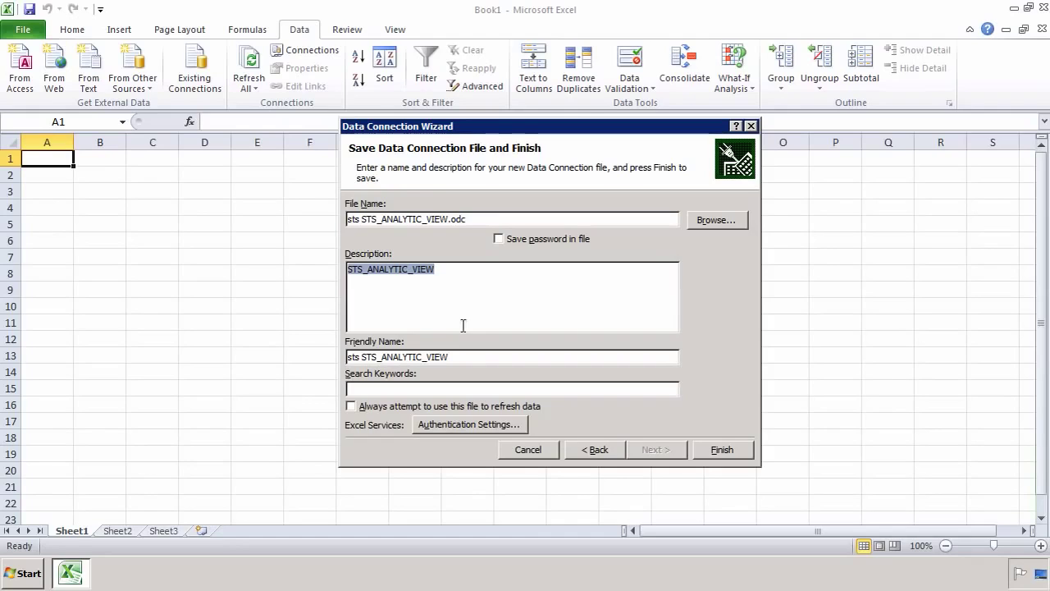
Step: Name the connection 'My Analytic View with No Hierarchy' and always use this file to refresh
key(Tab)
text(My Analytic View with No Hierarchy)
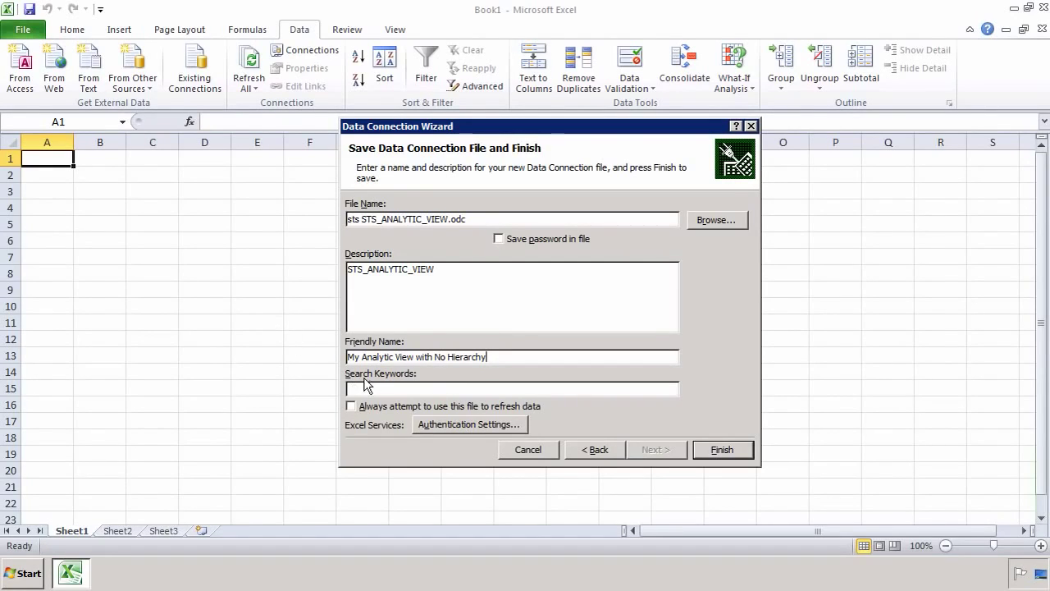
click(392, 408)
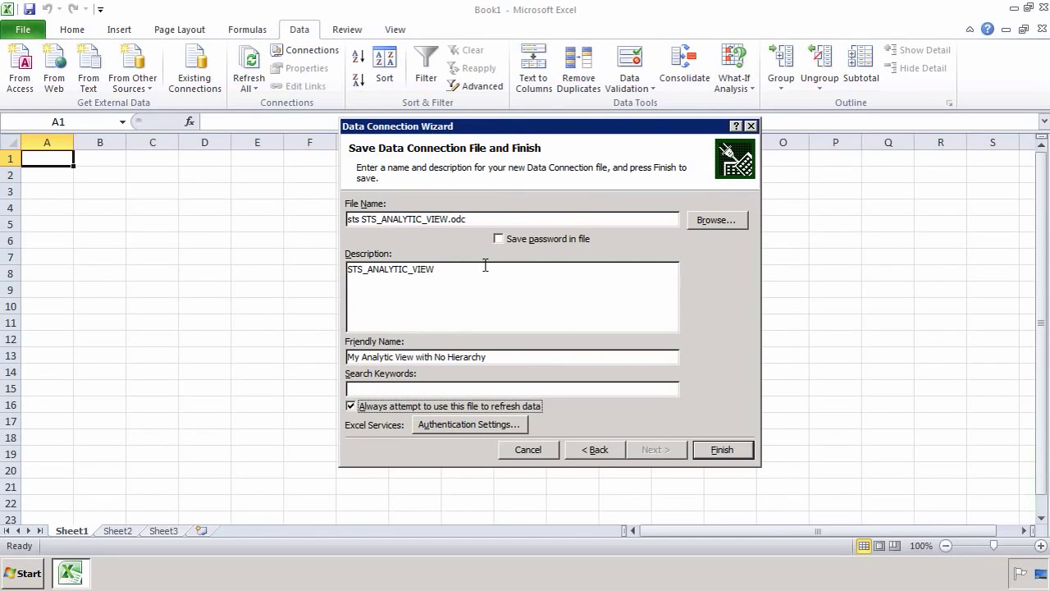
Step: Set Excel Services authentication to Windows Authentication
click(469, 433)
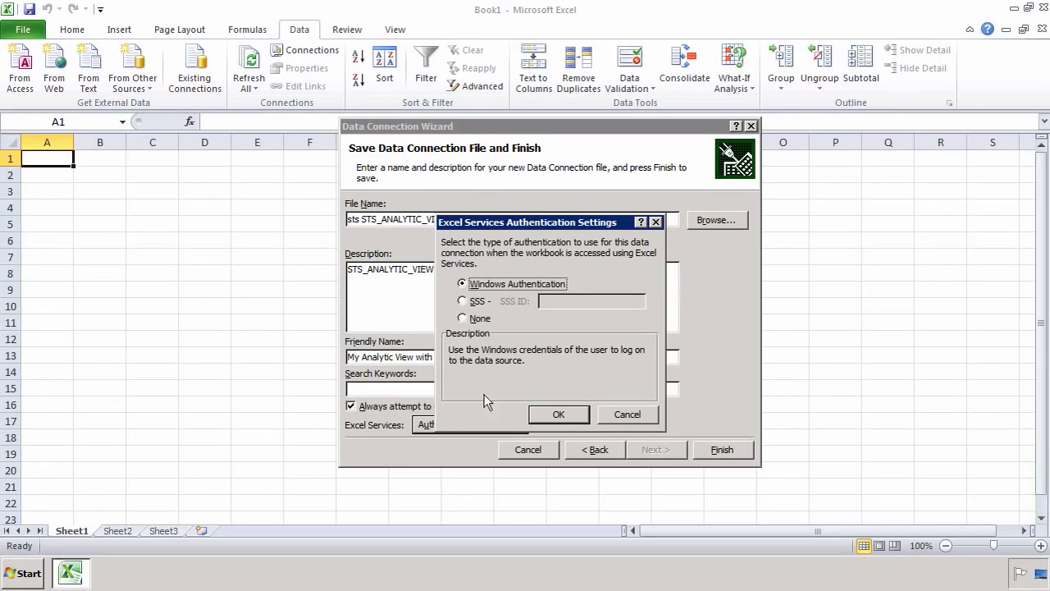
click(477, 302)
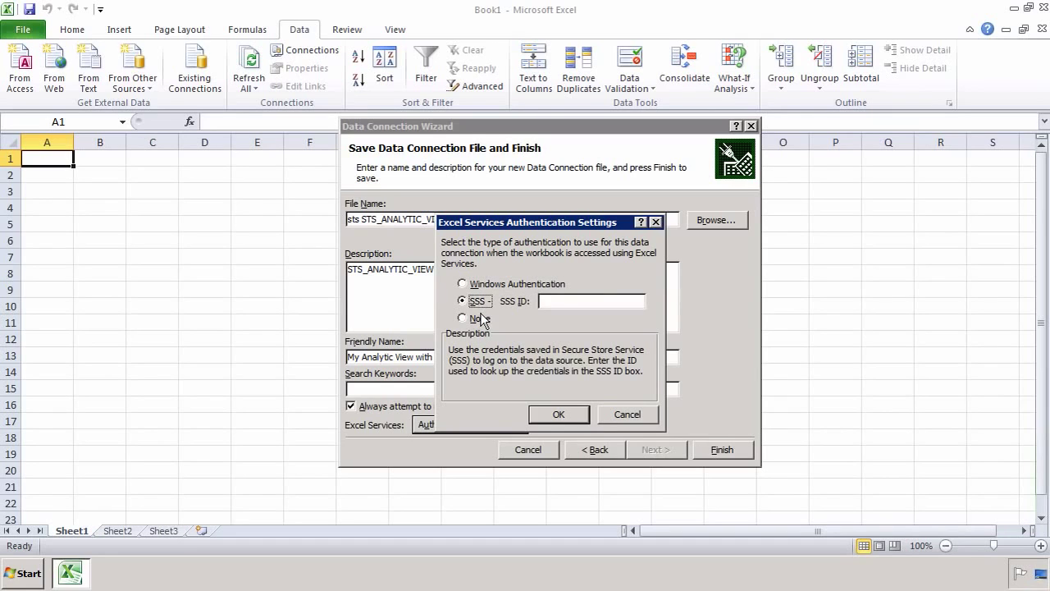
click(481, 319)
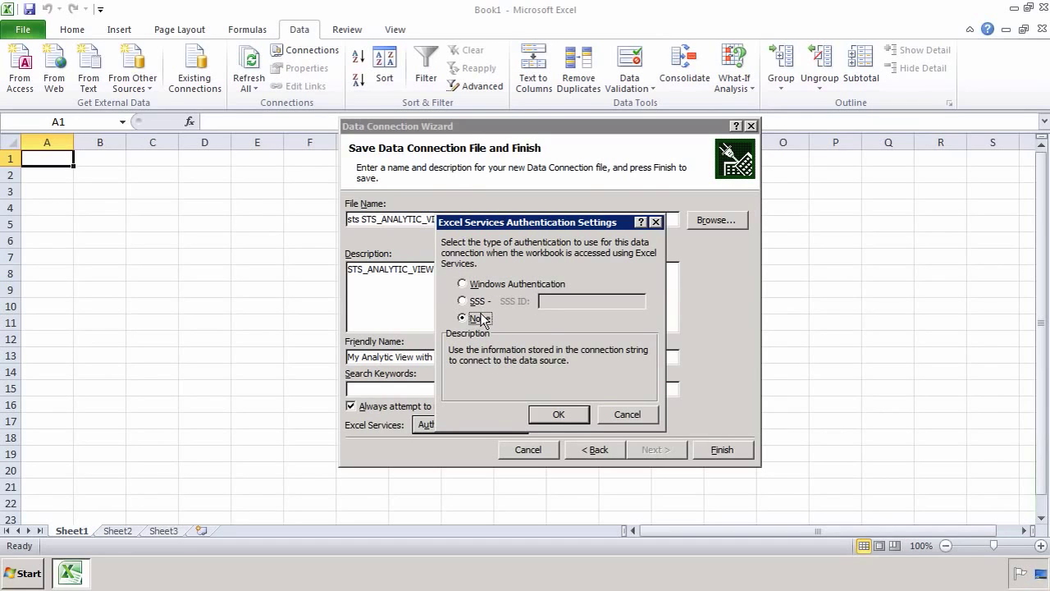
click(496, 283)
click(577, 415)
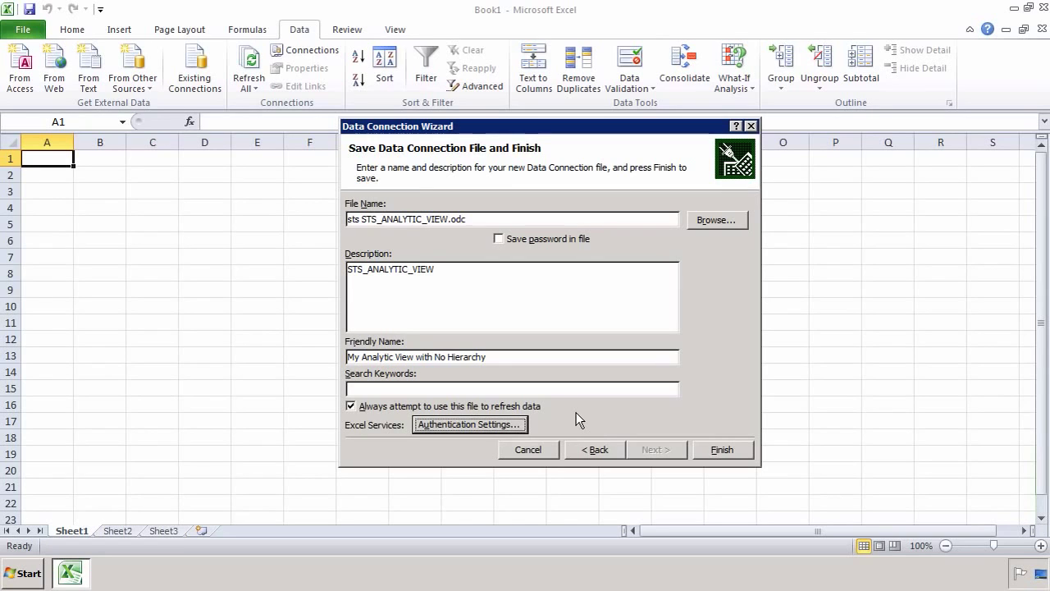
Step: Save the connection over the existing file, place a PivotTable at $A$1, and log on to SAP HANA with the password
click(717, 451)
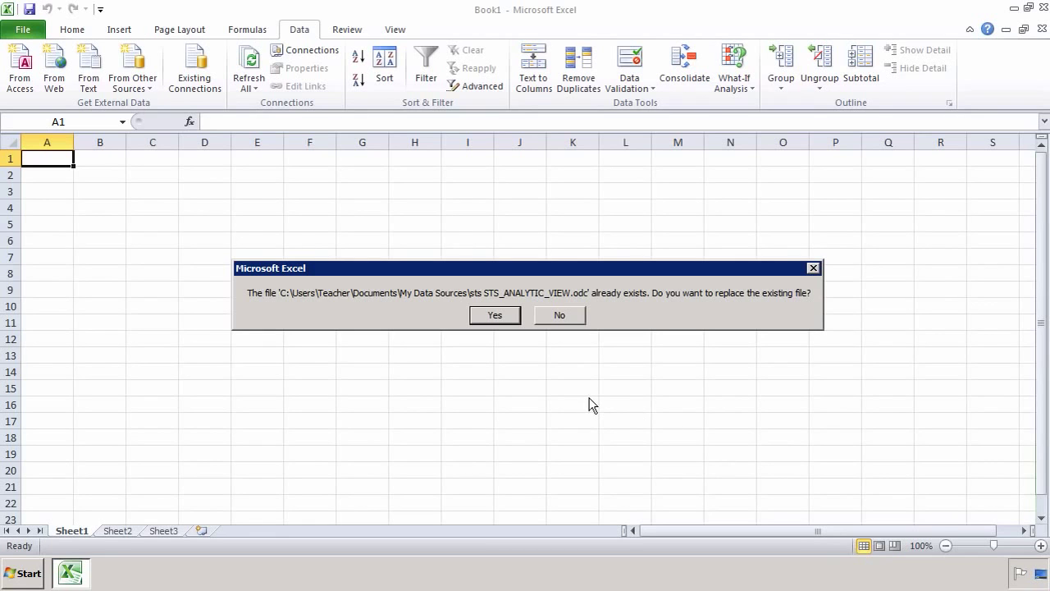
click(495, 316)
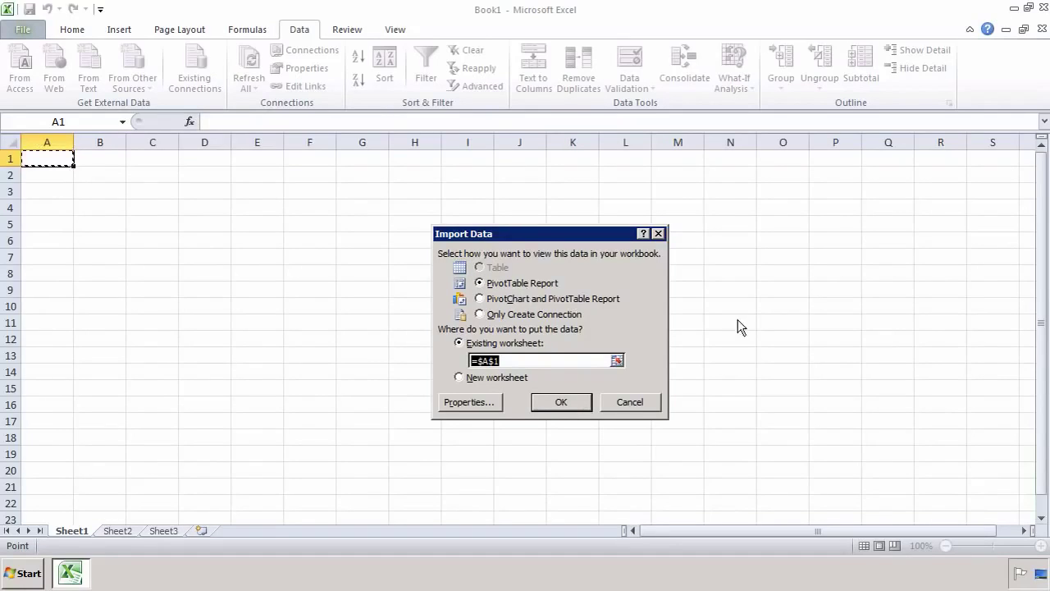
click(565, 402)
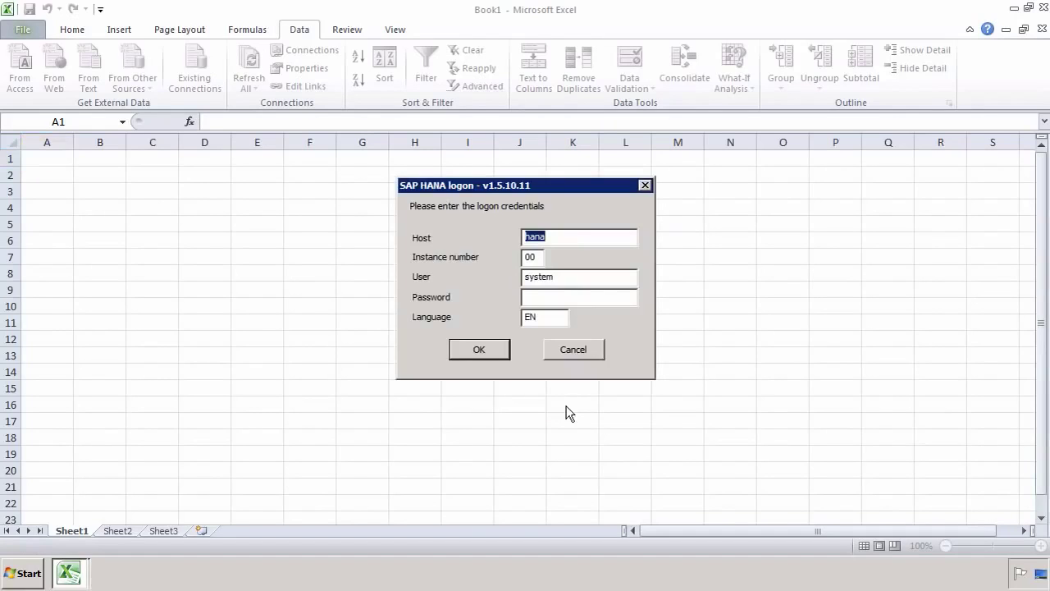
click(572, 301)
text(*****)
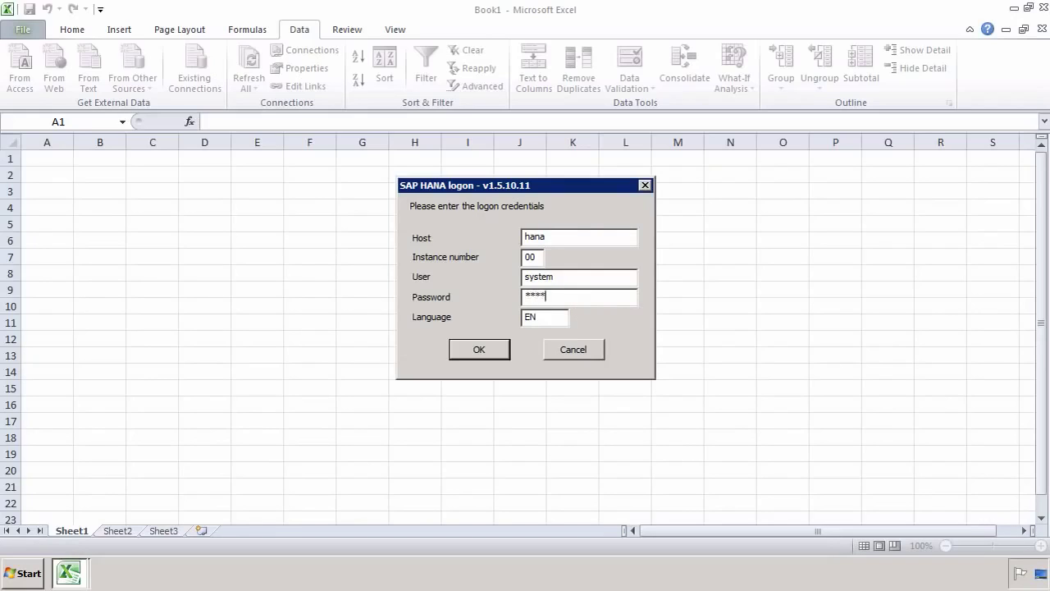
click(476, 349)
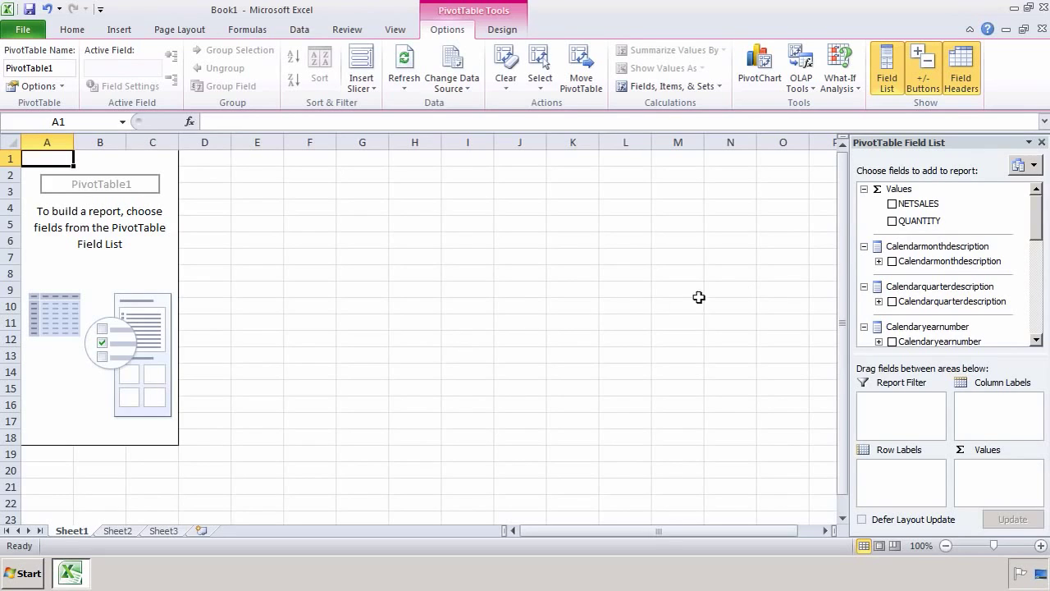
Step: Check NETSALES, Countryname and Cityname so sales total by country with cities nested beneath
click(893, 206)
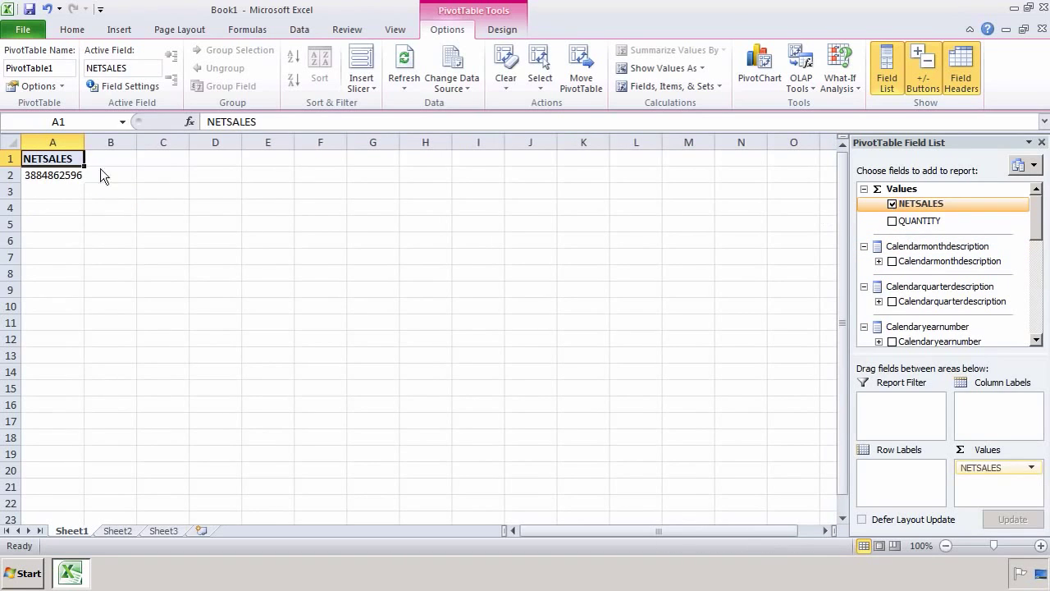
mouse_move(46, 175)
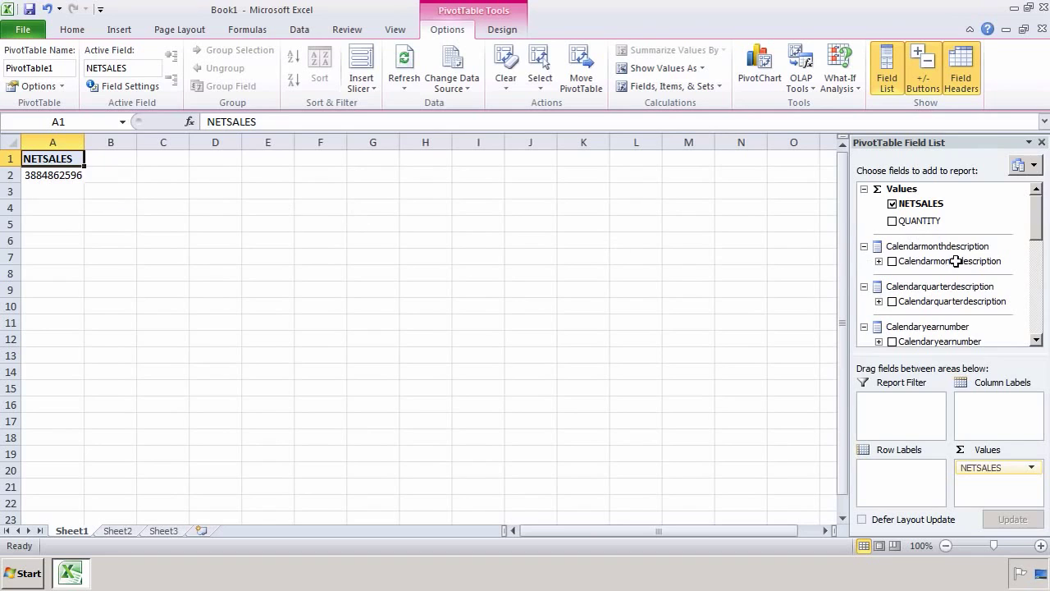
click(1038, 269)
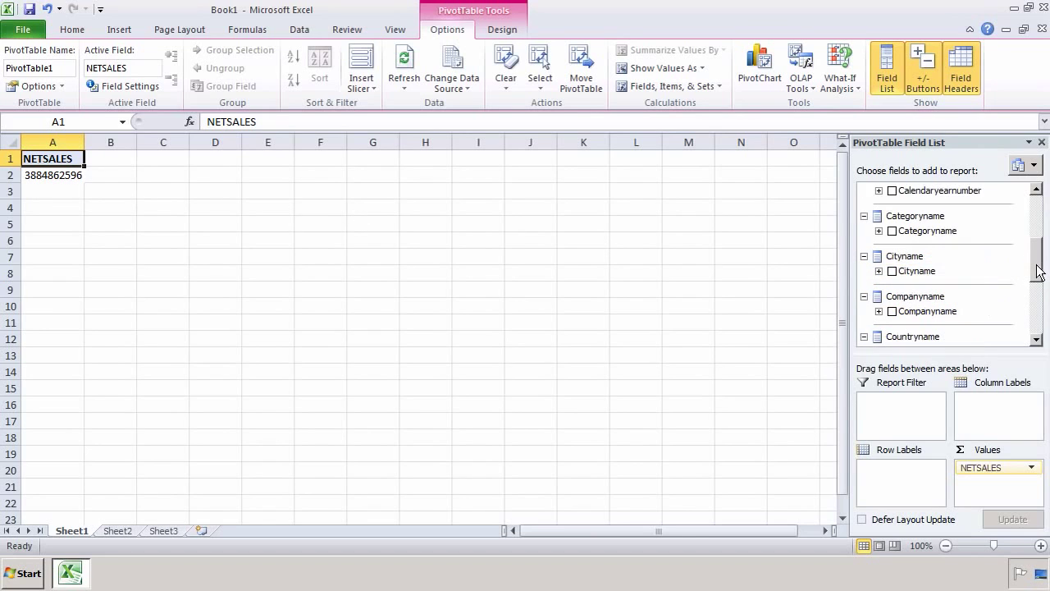
mouse_move(1038, 274)
mouse_down()
mouse_move(1034, 326)
mouse_move(1035, 293)
mouse_up()
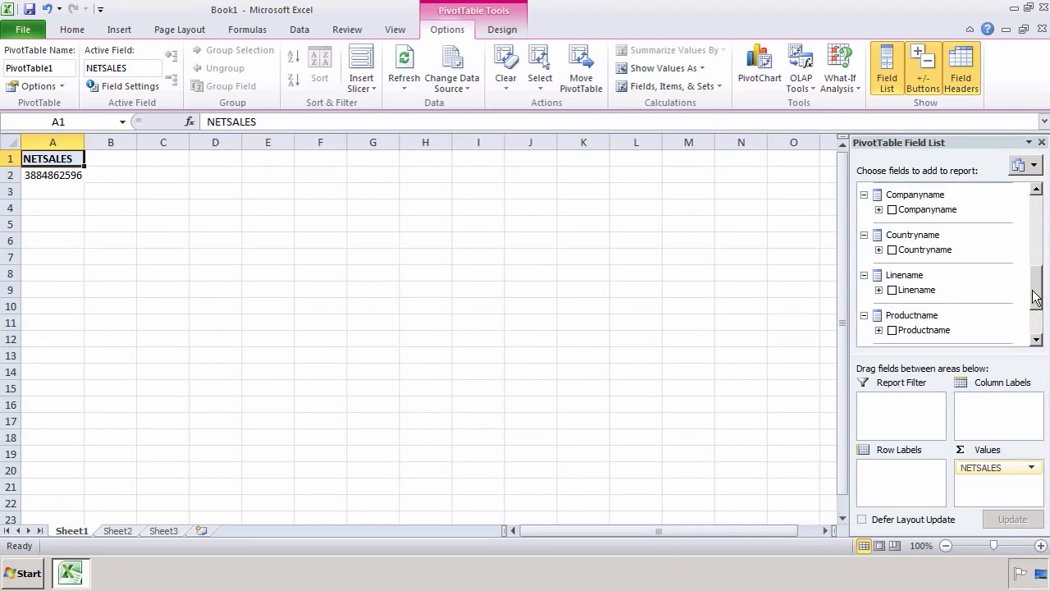
click(892, 249)
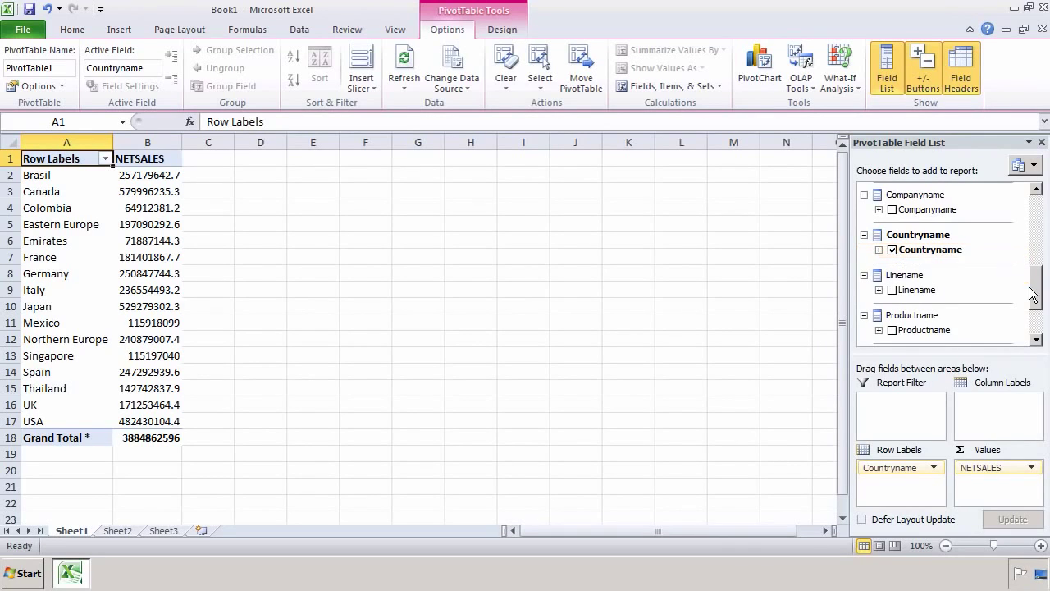
scroll(1037, 294, up, 3)
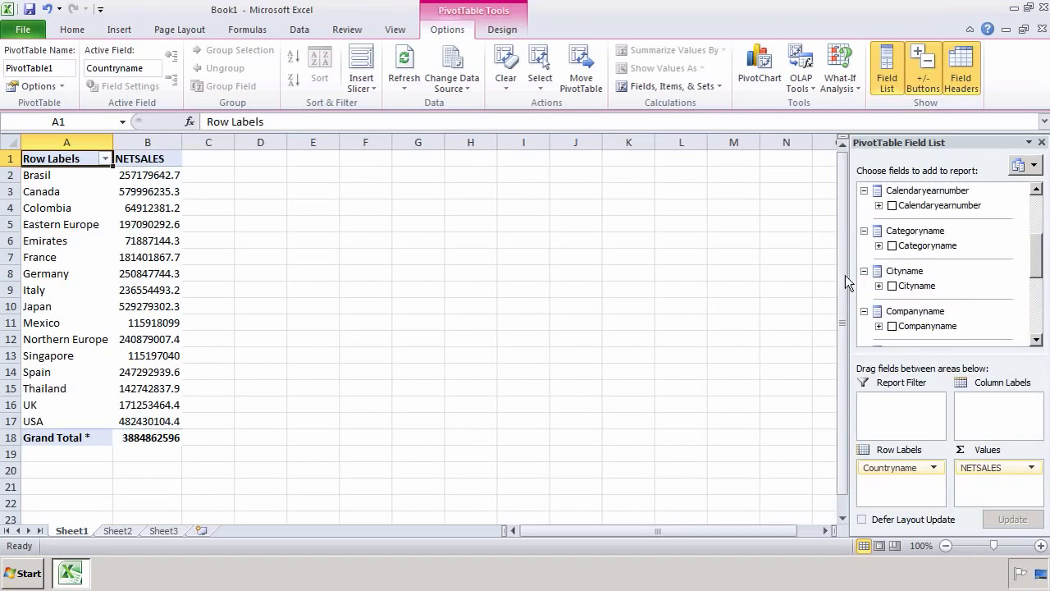
click(893, 286)
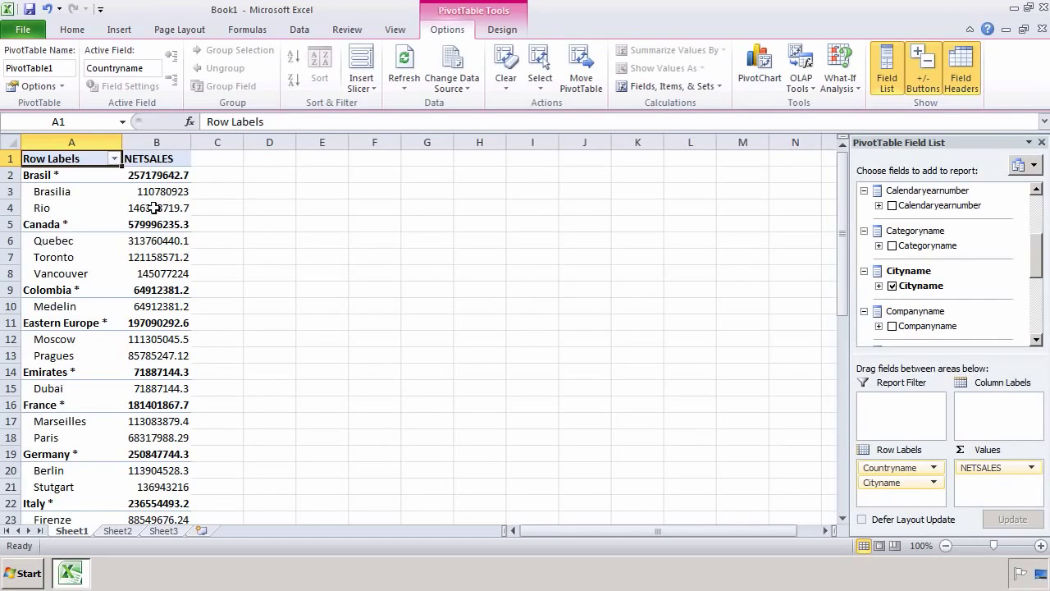
mouse_move(164, 172)
Step: Add QUANTITY as a second value and Calendaryearnumber as row labels under each city
scroll(1037, 221, up, 4)
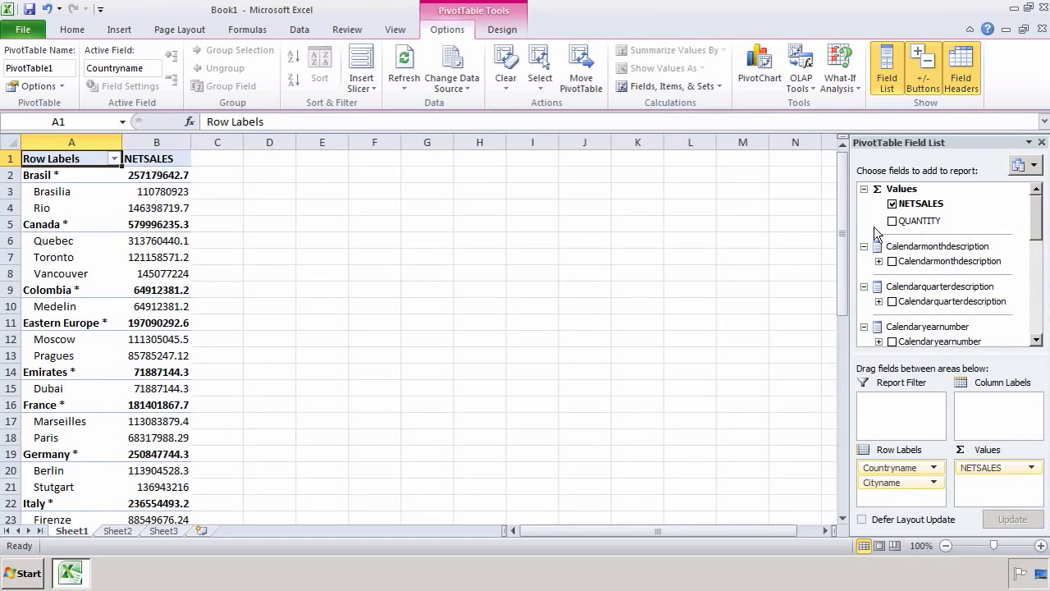
click(893, 221)
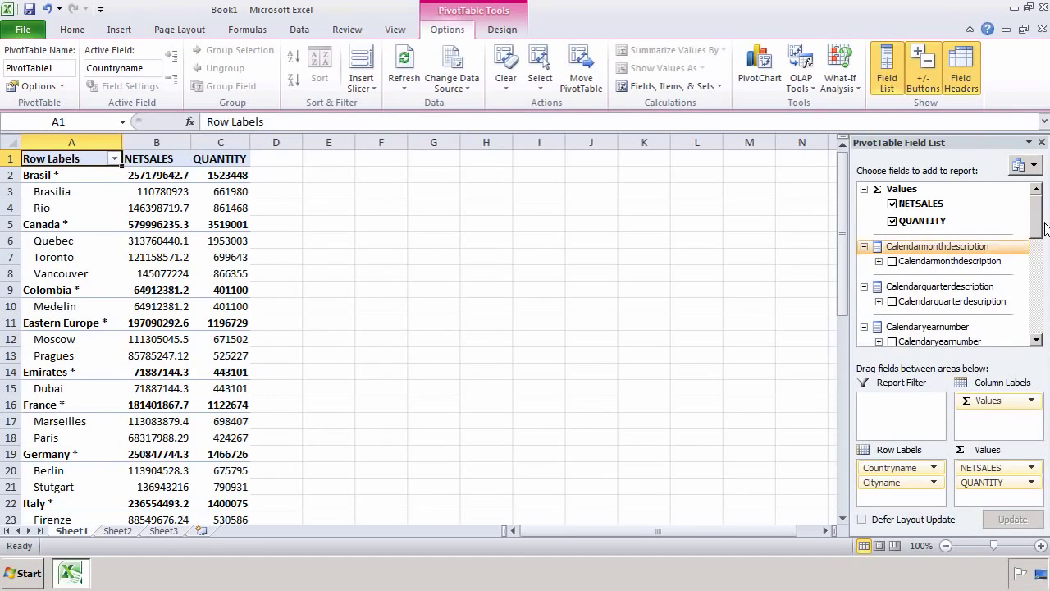
drag(1036, 236, 1037, 270)
click(892, 226)
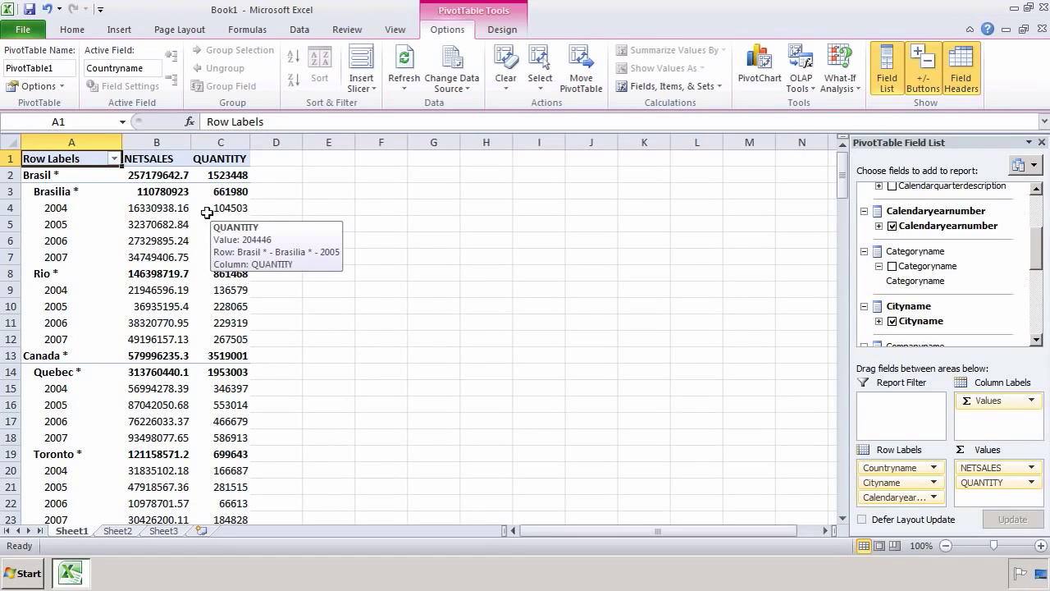
mouse_move(230, 207)
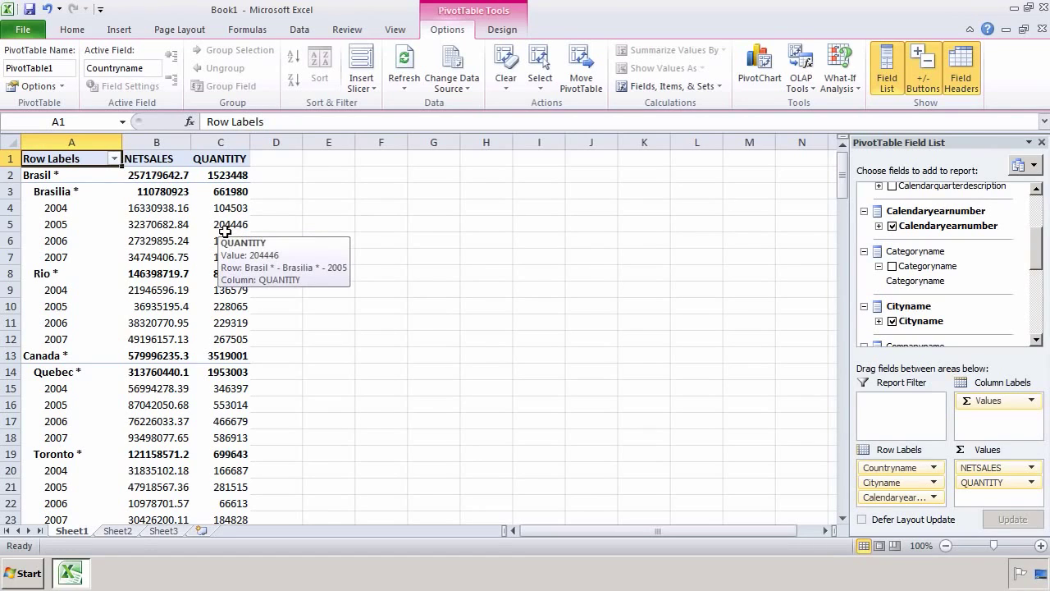
drag(1040, 260, 1036, 201)
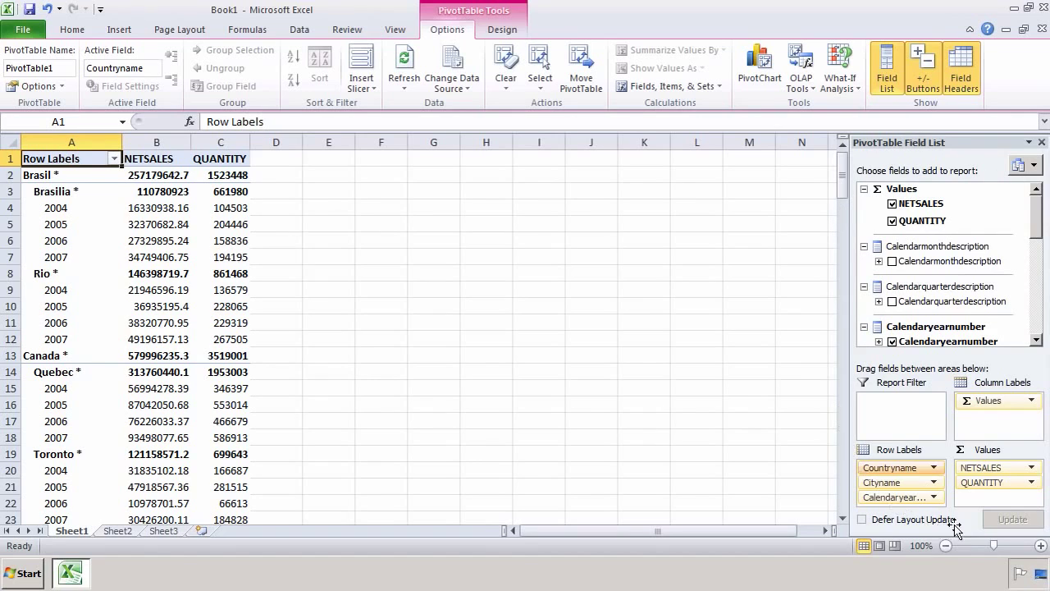
click(952, 189)
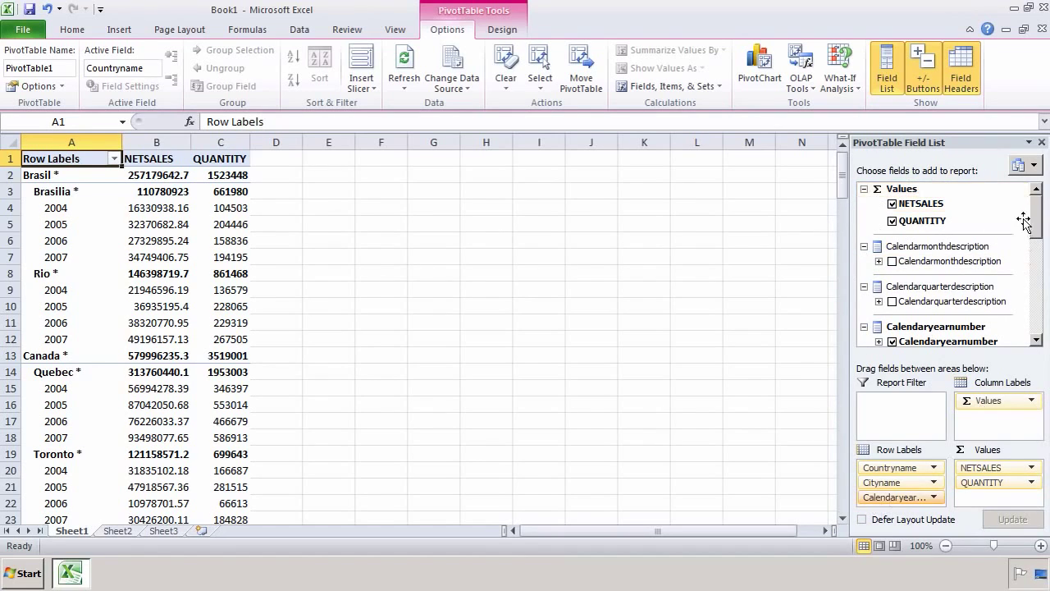
click(1034, 165)
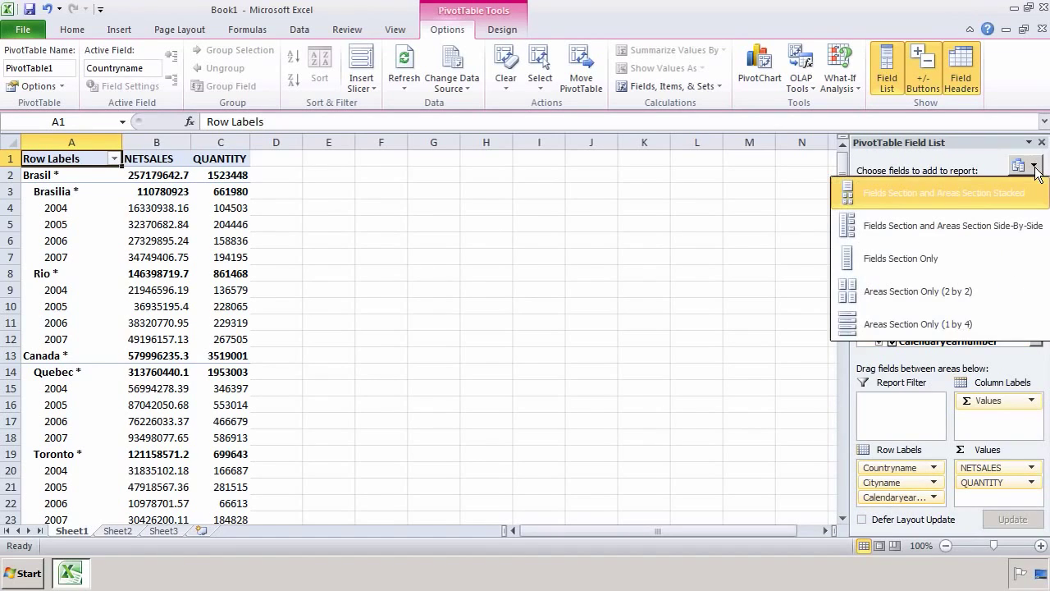
click(989, 222)
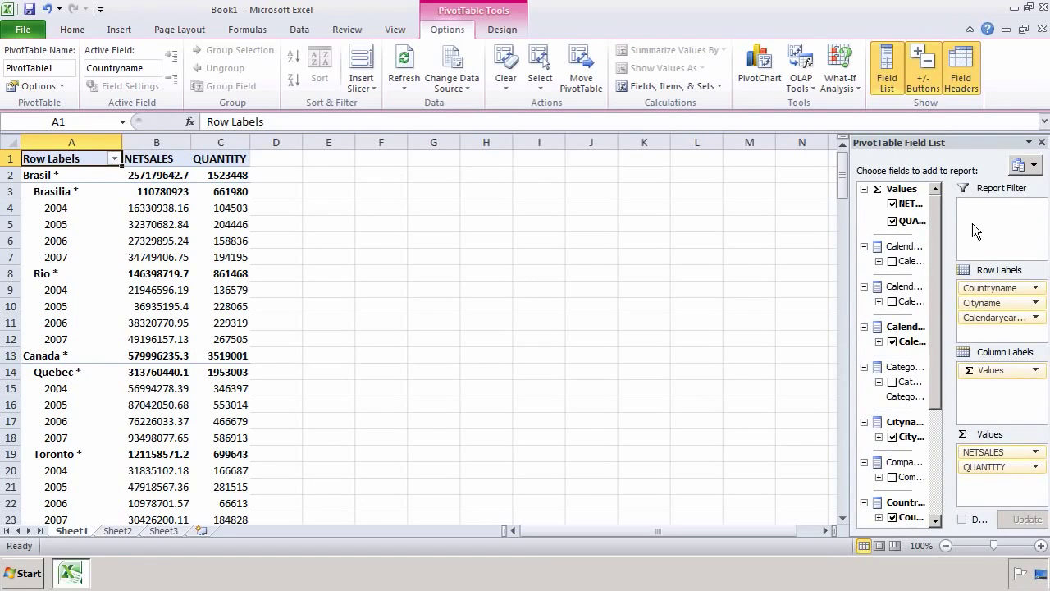
click(1028, 167)
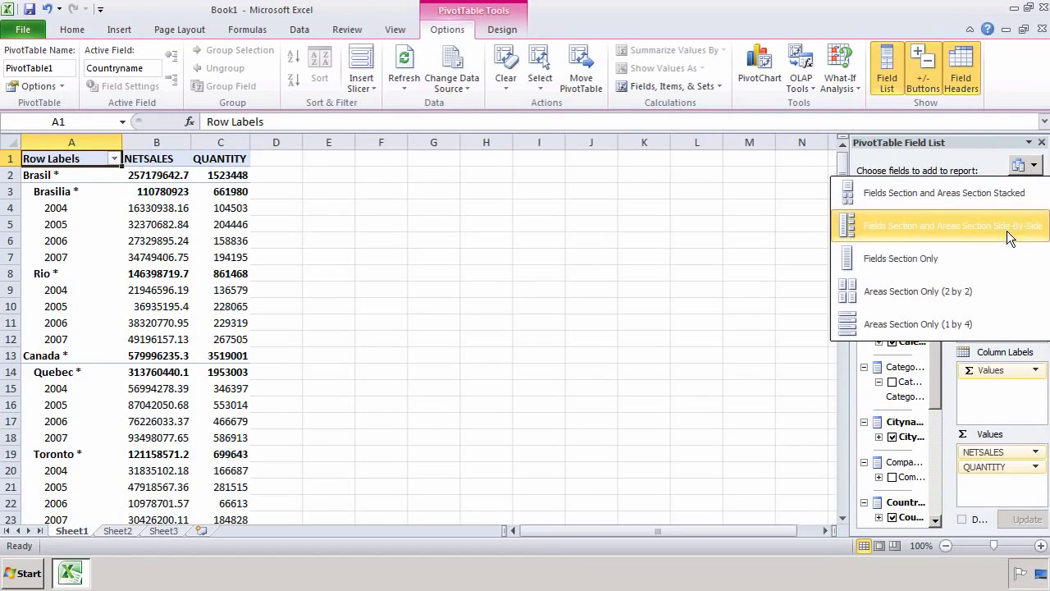
click(982, 268)
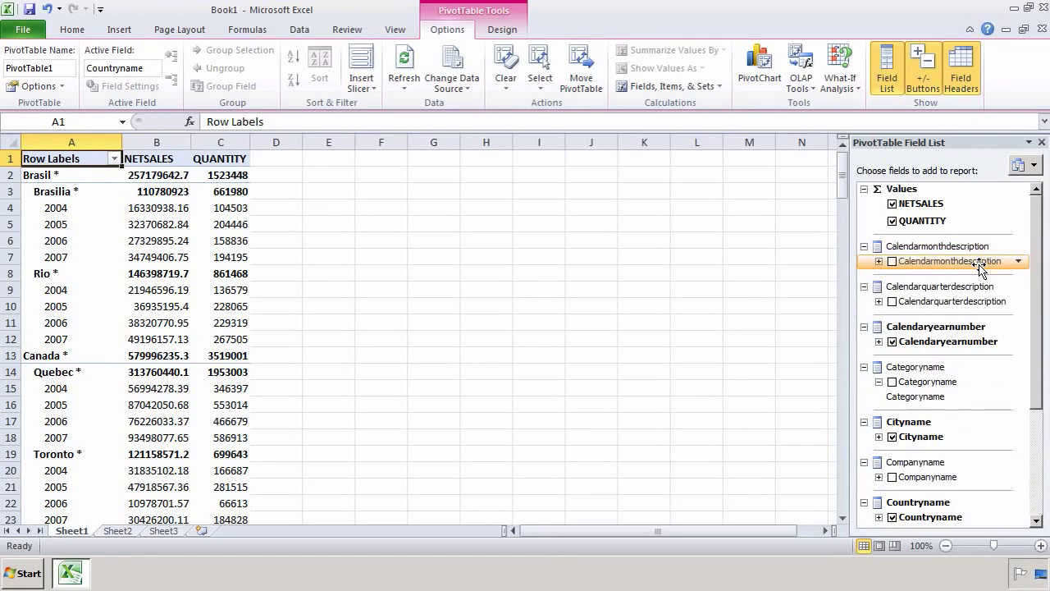
click(1028, 165)
click(987, 195)
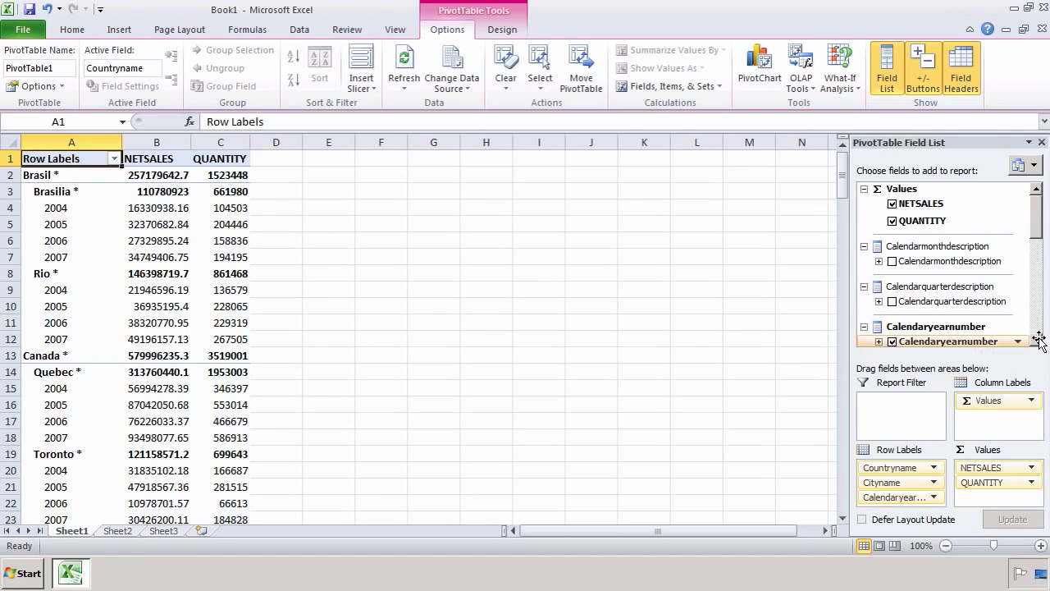
Step: Expand the Calendaryearnumber field in the field list and open its filter options
click(1037, 339)
click(1037, 340)
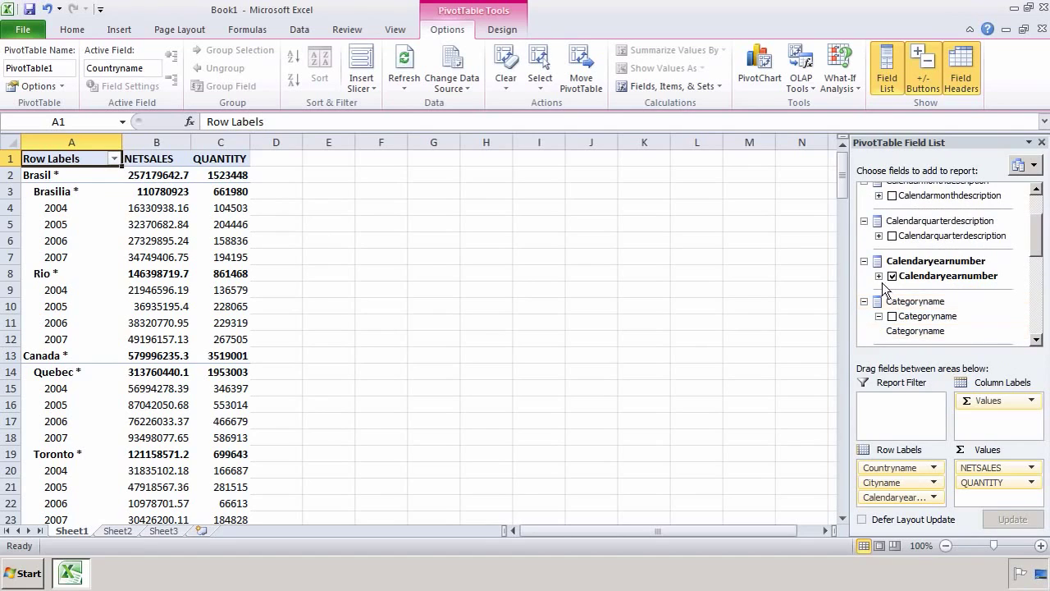
click(879, 277)
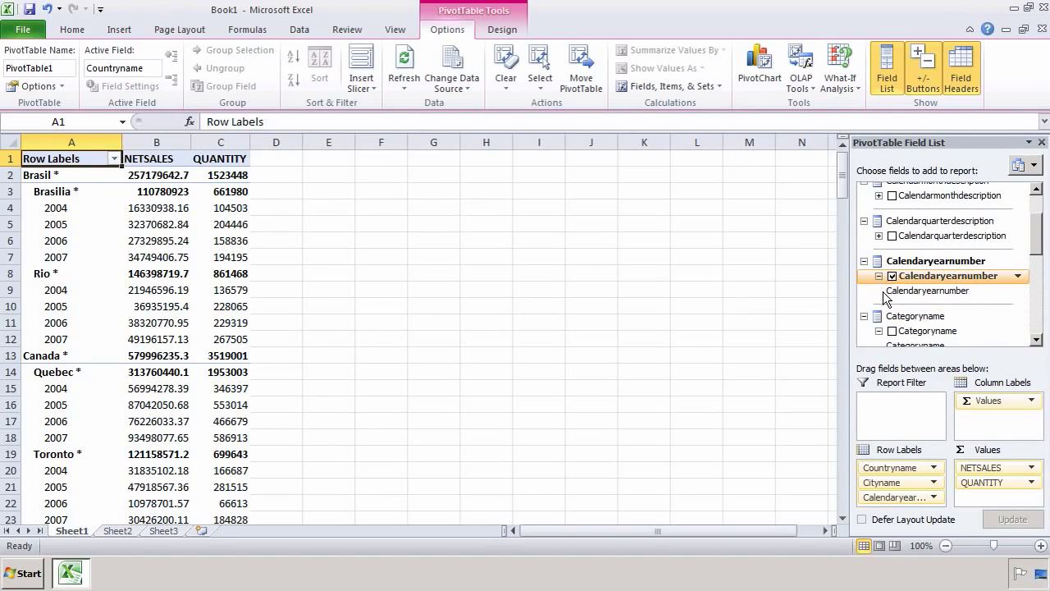
click(1018, 291)
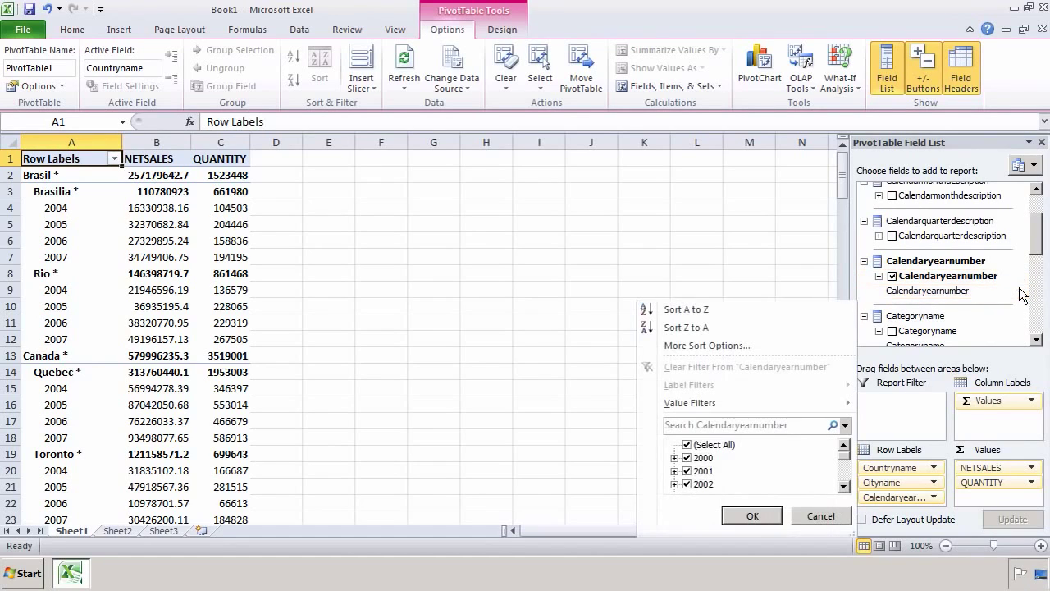
Step: Filter Calendaryearnumber to show only the year 2004
click(844, 487)
click(844, 487)
click(844, 488)
click(845, 488)
click(844, 487)
click(844, 487)
click(845, 487)
click(845, 488)
click(844, 487)
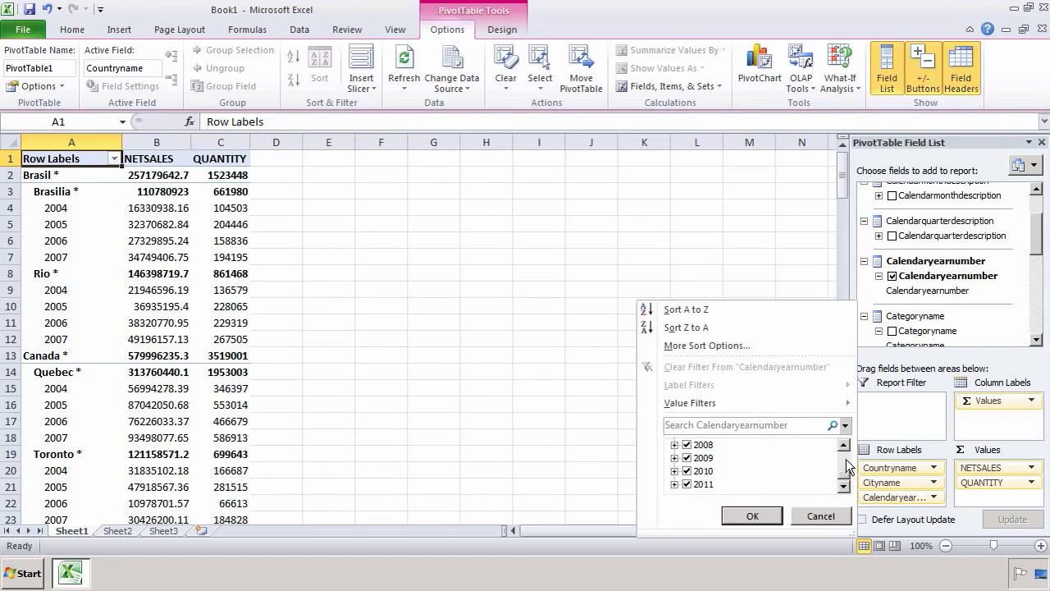
drag(850, 465, 846, 449)
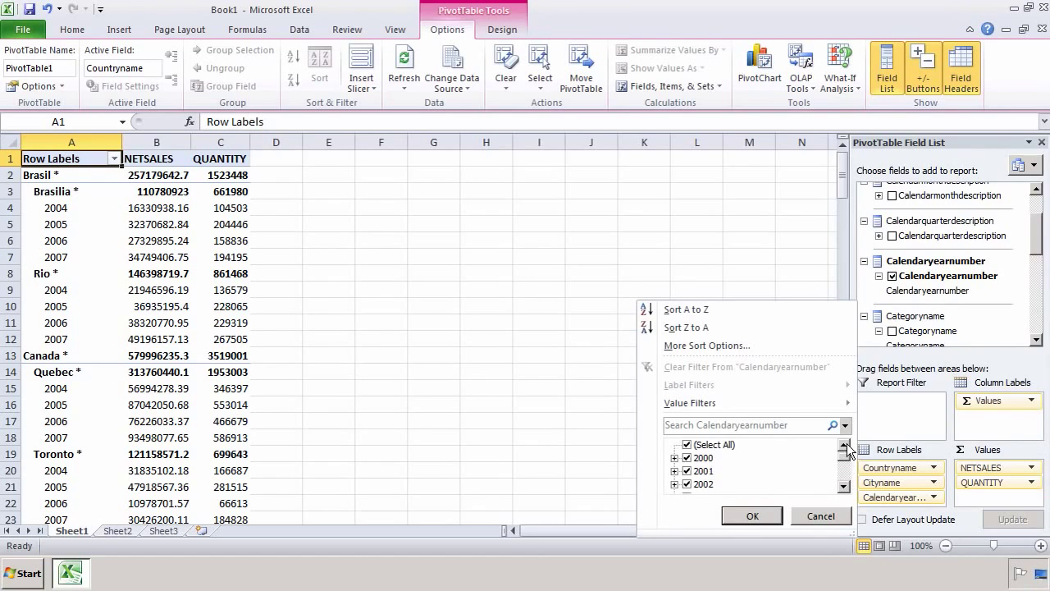
click(688, 447)
click(845, 487)
click(844, 488)
click(844, 487)
click(845, 488)
click(689, 446)
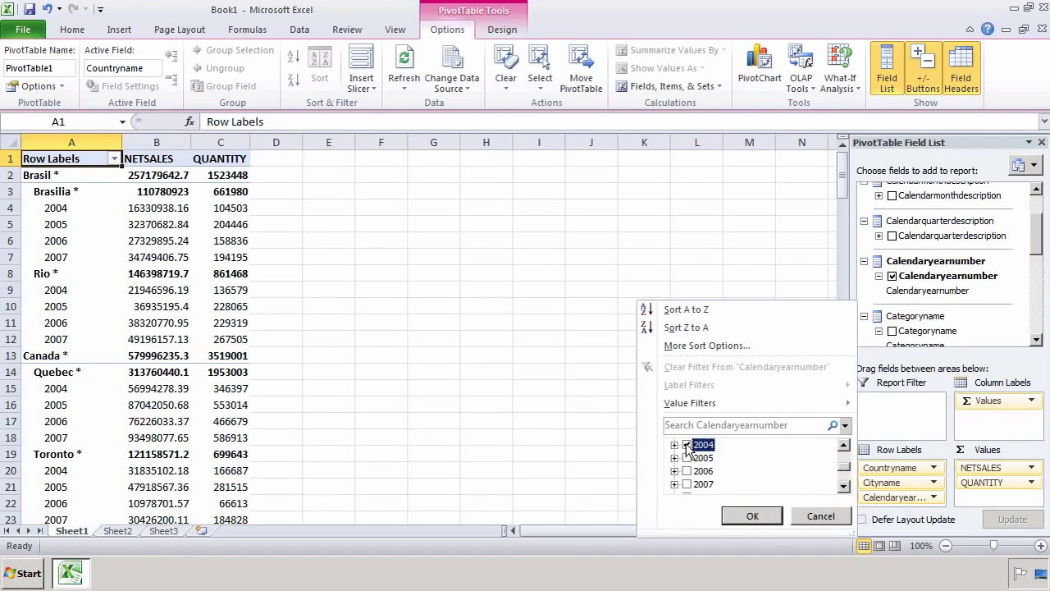
click(756, 514)
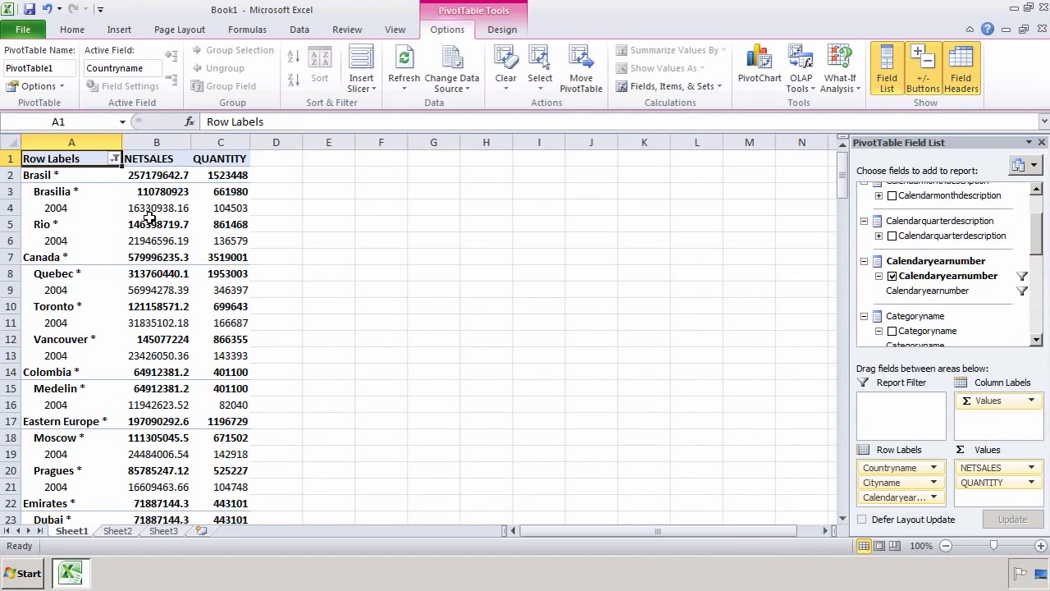
mouse_move(149, 216)
drag(1039, 226, 1038, 214)
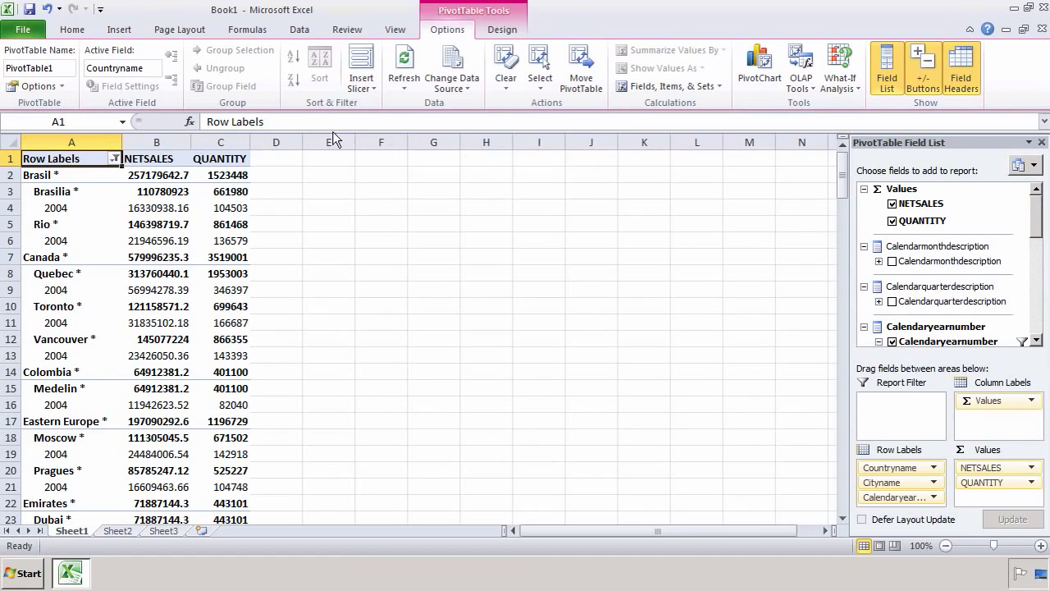
Step: On Sheet2, start a Data Connection Wizard connection using Other/Advanced and the SAP HANA MDX Provider
click(119, 531)
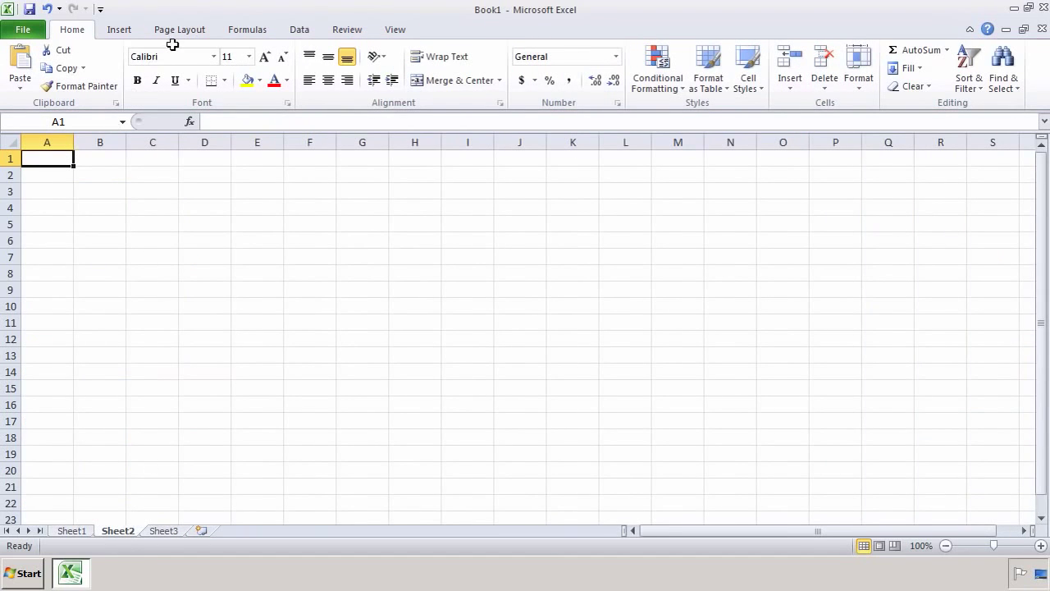
click(302, 30)
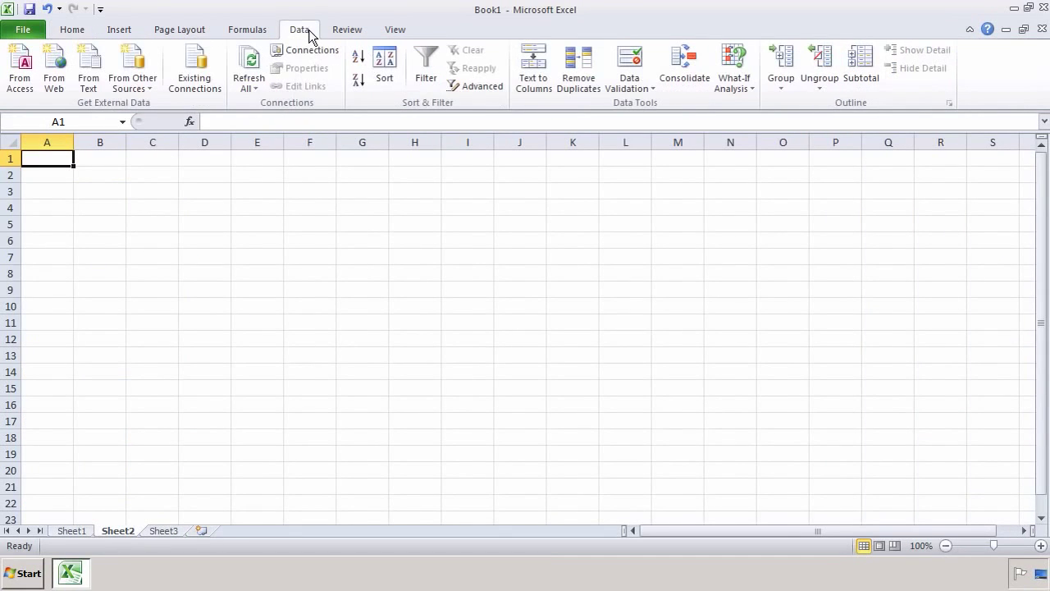
click(133, 80)
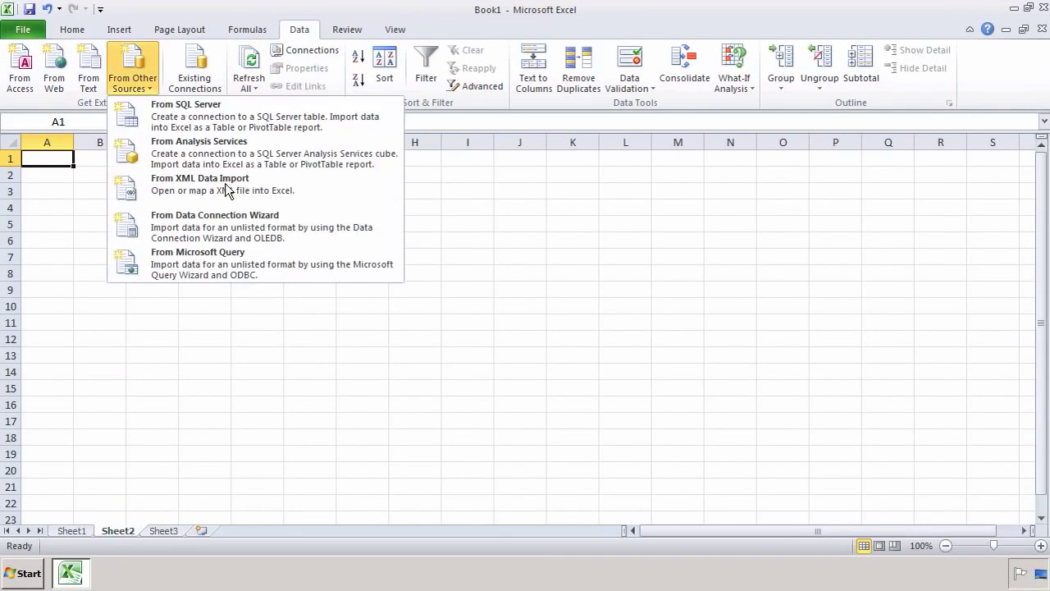
click(243, 237)
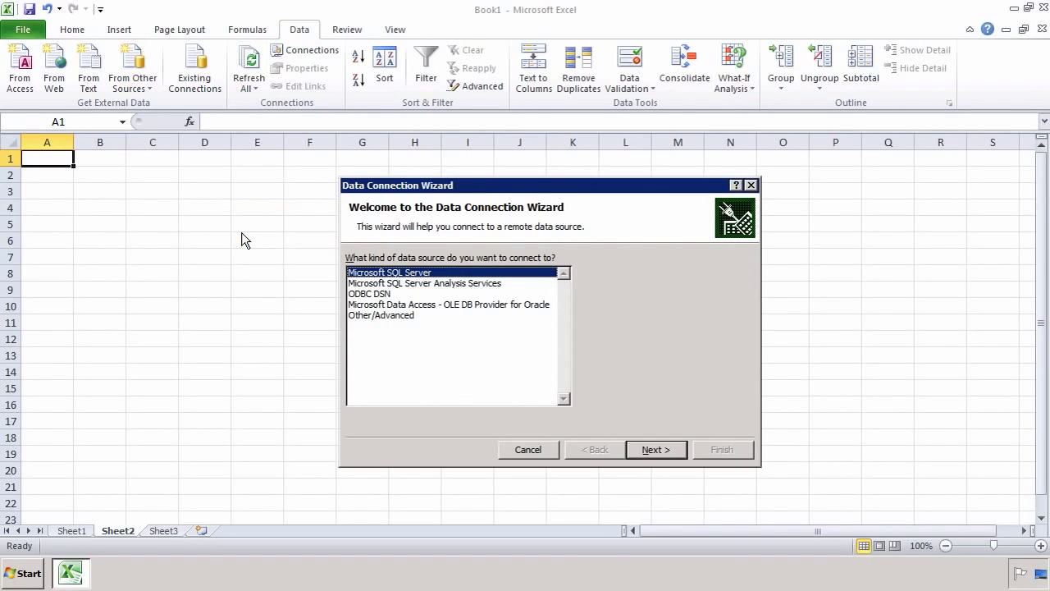
click(371, 317)
double_click(370, 317)
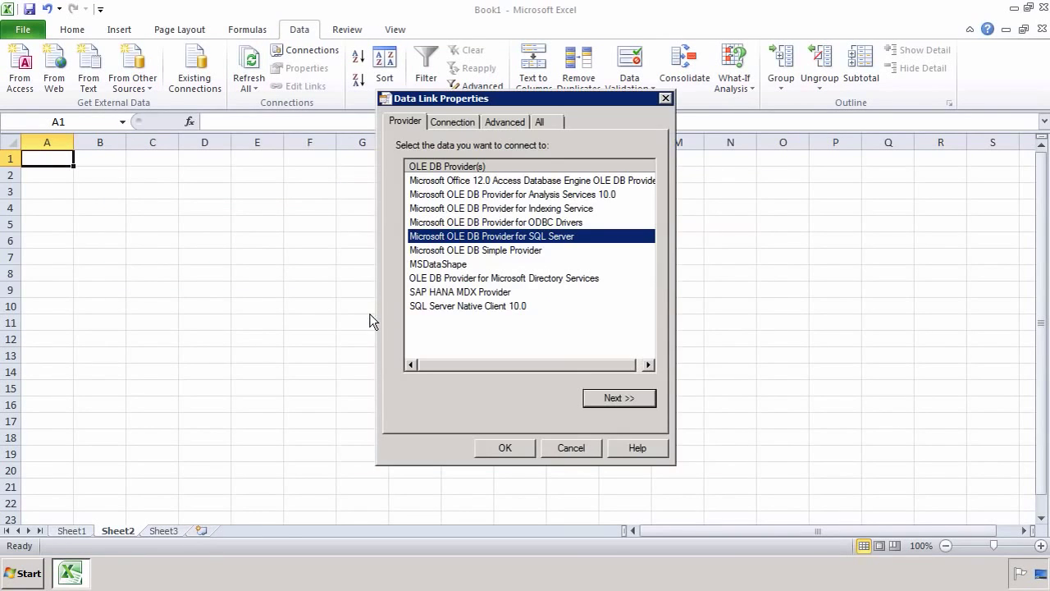
click(444, 292)
double_click(444, 292)
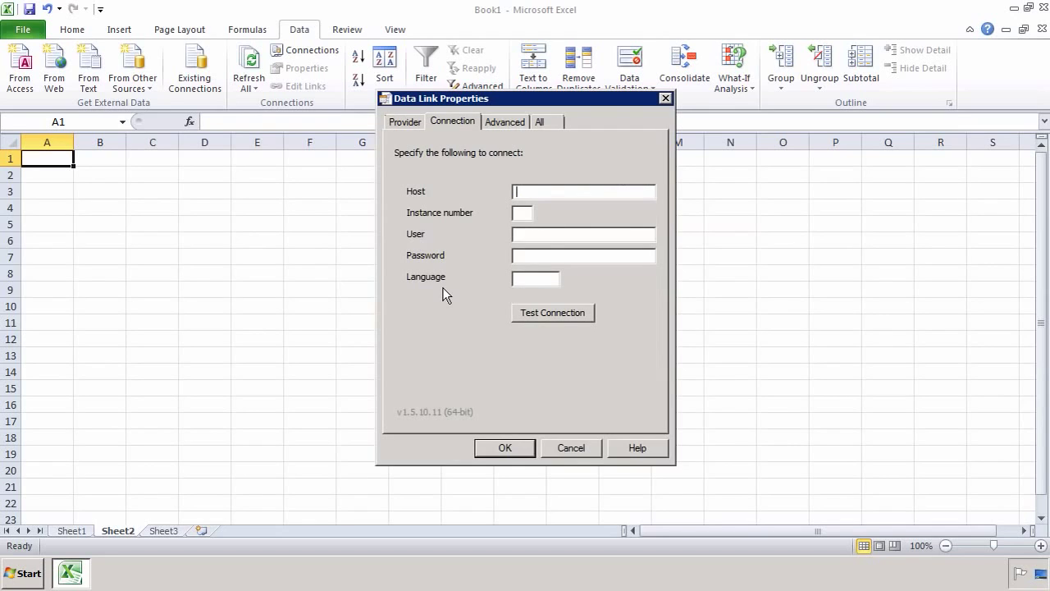
Step: Enter host hana, instance 00, the user name, the password and language EN
key(Tab)
key(Tab)
key(Tab)
key(Tab)
key(ctrl+Tab)
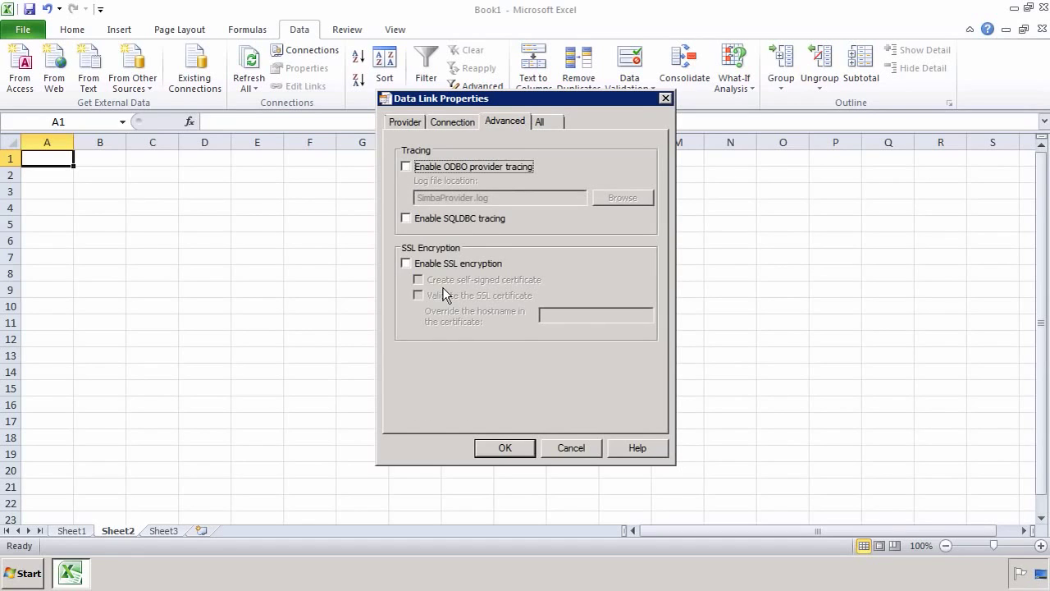
Step: Accept the STS_ANALYTIC_HIER_VIEW cube and name the connection 'My Analytic View with a Hierarchy'
click(504, 447)
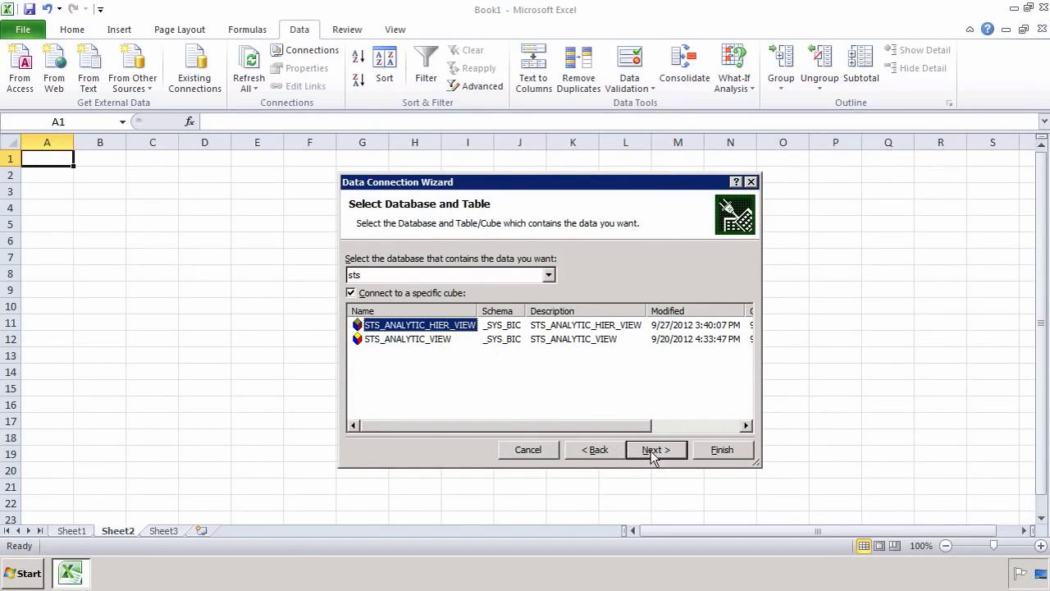
click(656, 451)
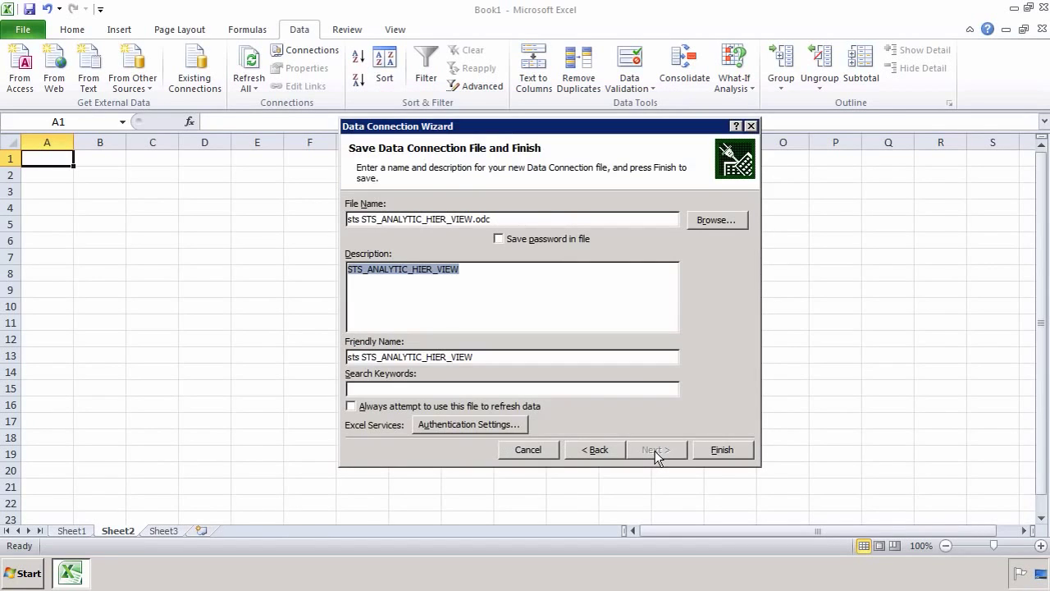
drag(474, 357, 243, 340)
text(My Ana)
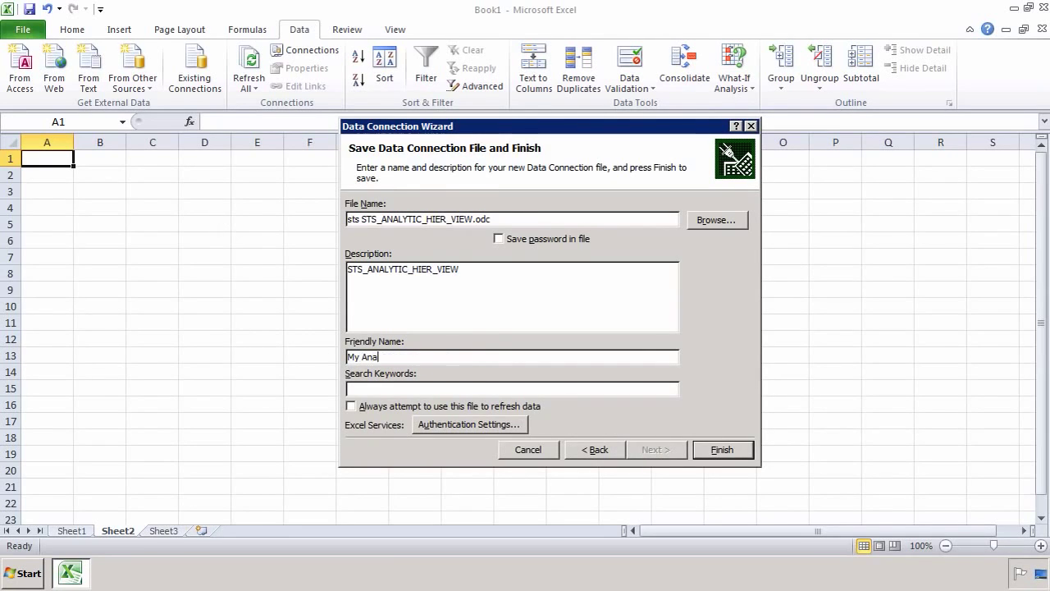
text(lytic View with a Heirarchy)
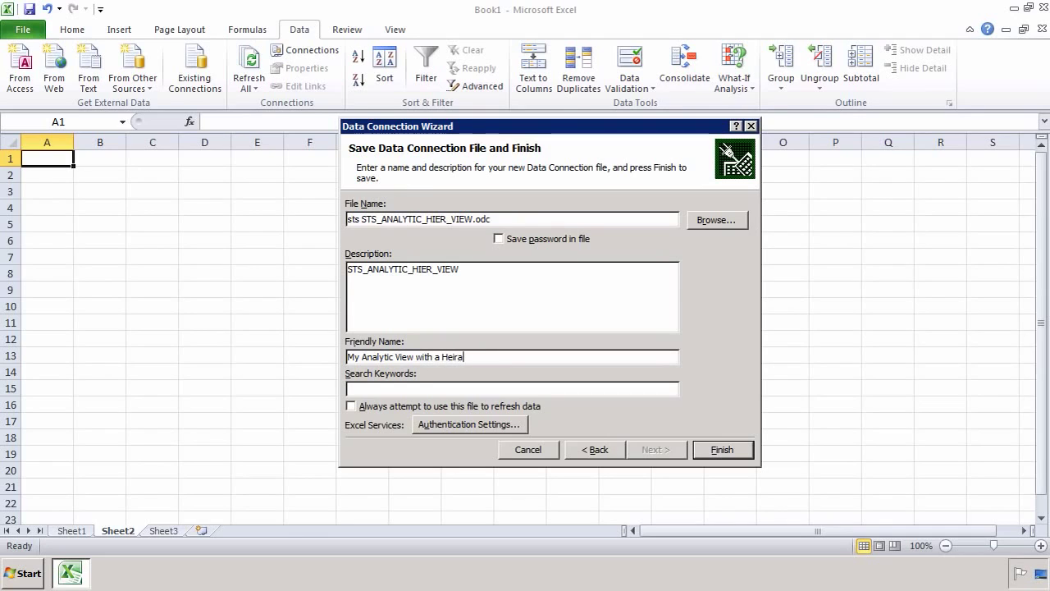
click(454, 357)
key(BackSpace)
key(BackSpace)
text(ie)
Step: Replace the existing .odc file, create a PivotTable at $A$1, and log on with the password
click(711, 454)
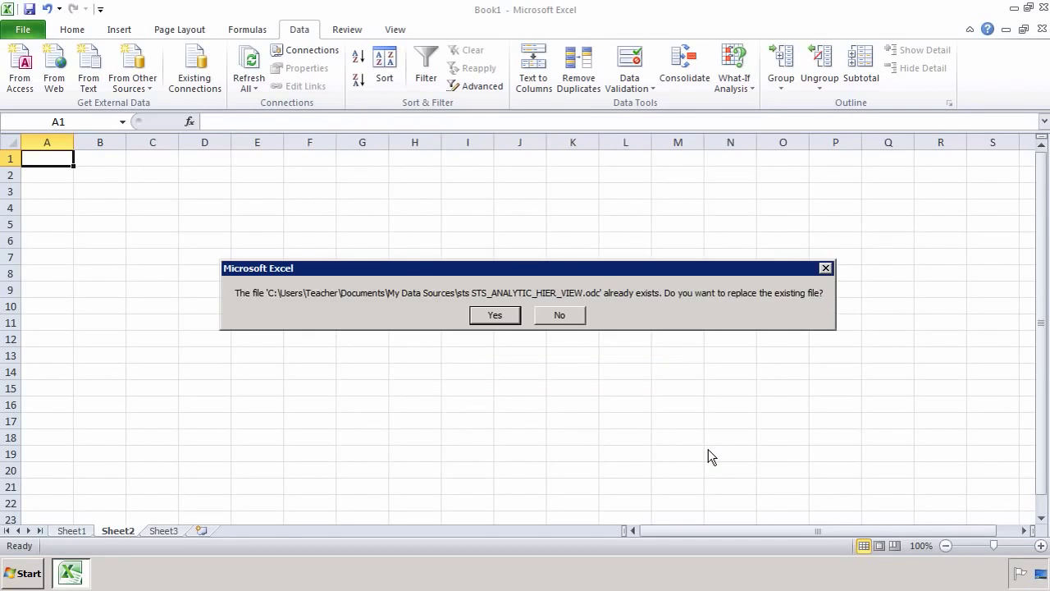
click(504, 319)
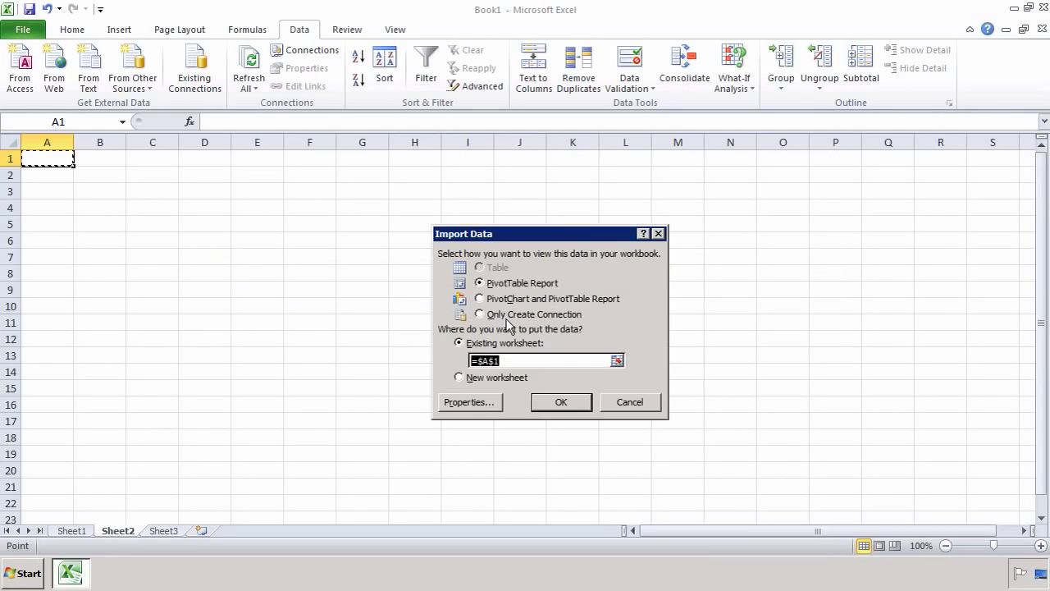
click(570, 403)
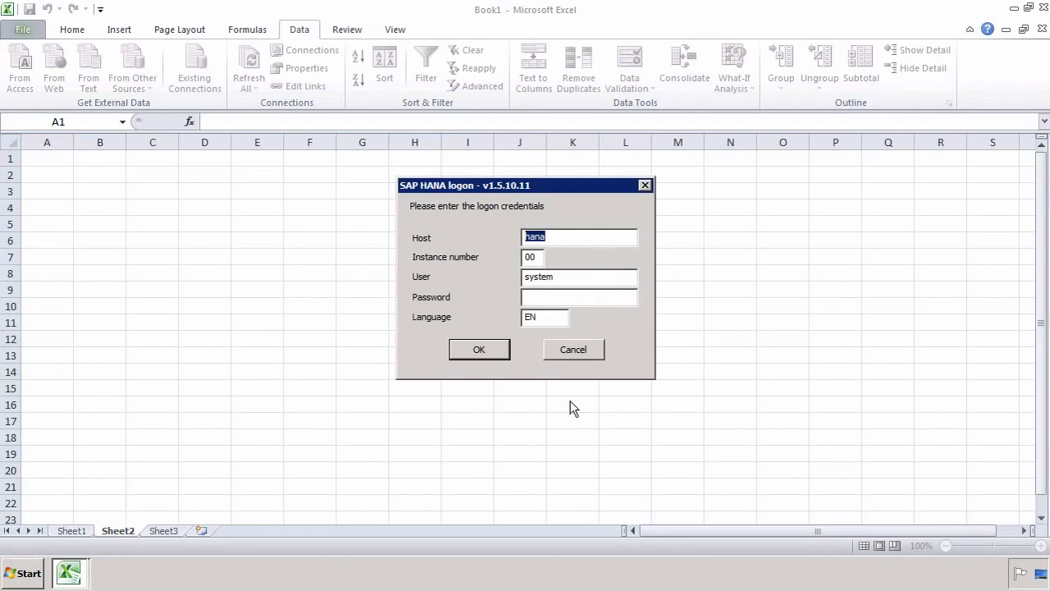
click(579, 297)
key(Return)
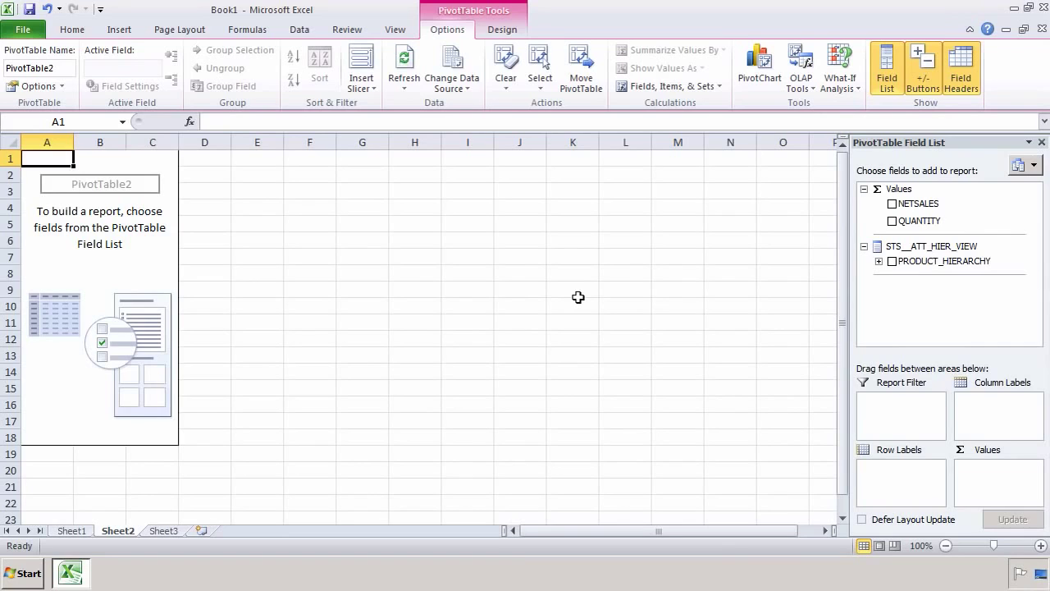
Step: Sum NETSALES by PRODUCT_HIERARCHY, expand Electronics and Computer, and add QUANTITY
click(893, 203)
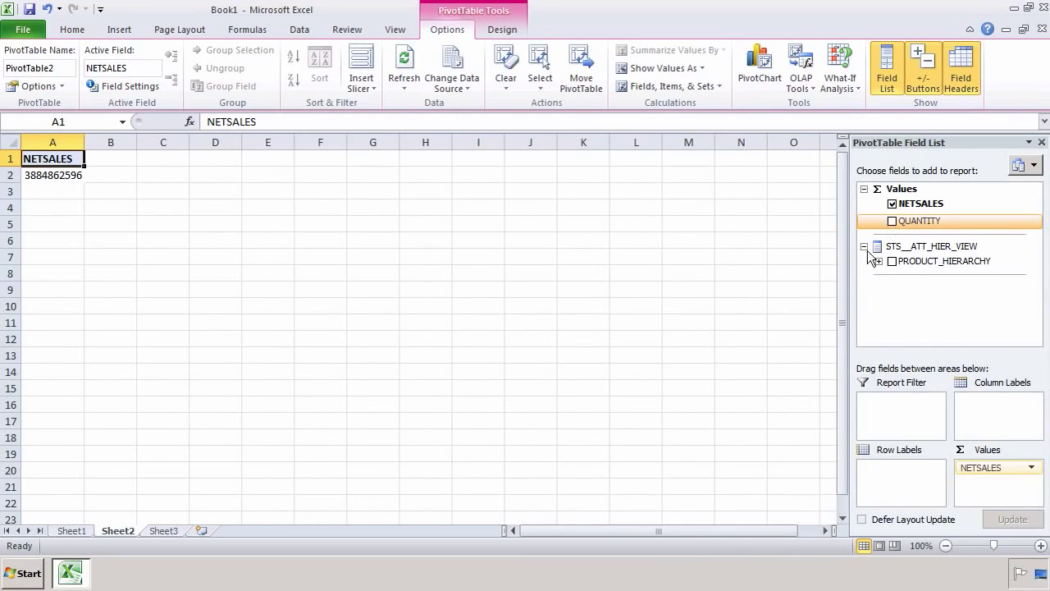
click(891, 261)
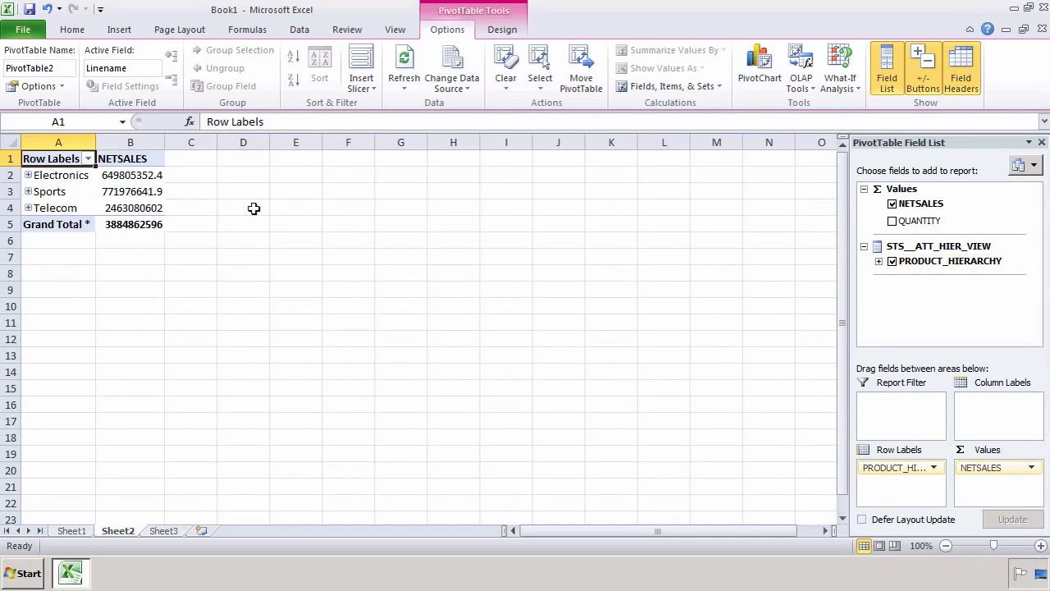
click(28, 174)
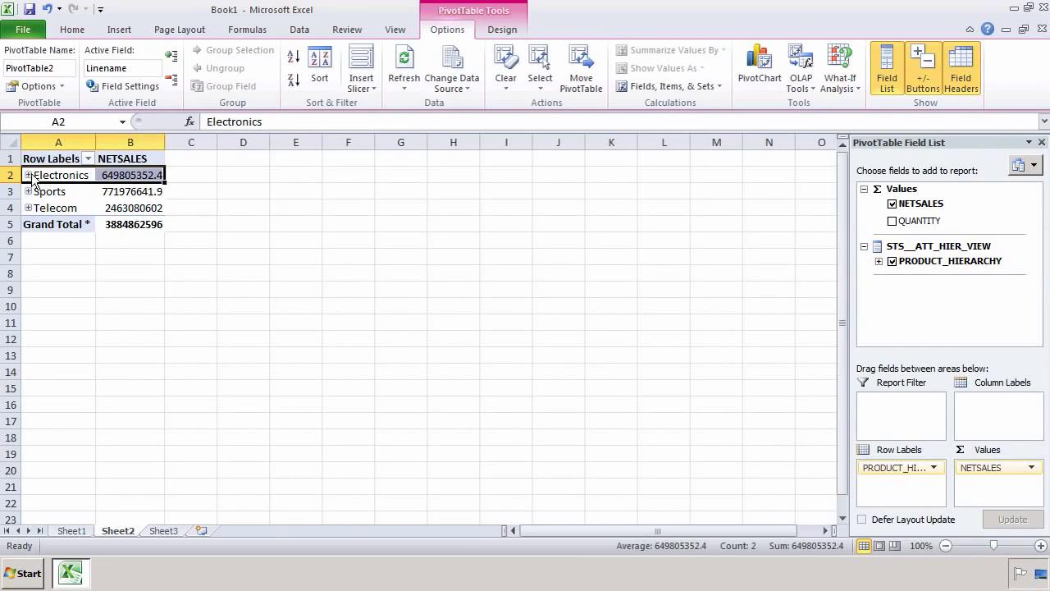
click(28, 175)
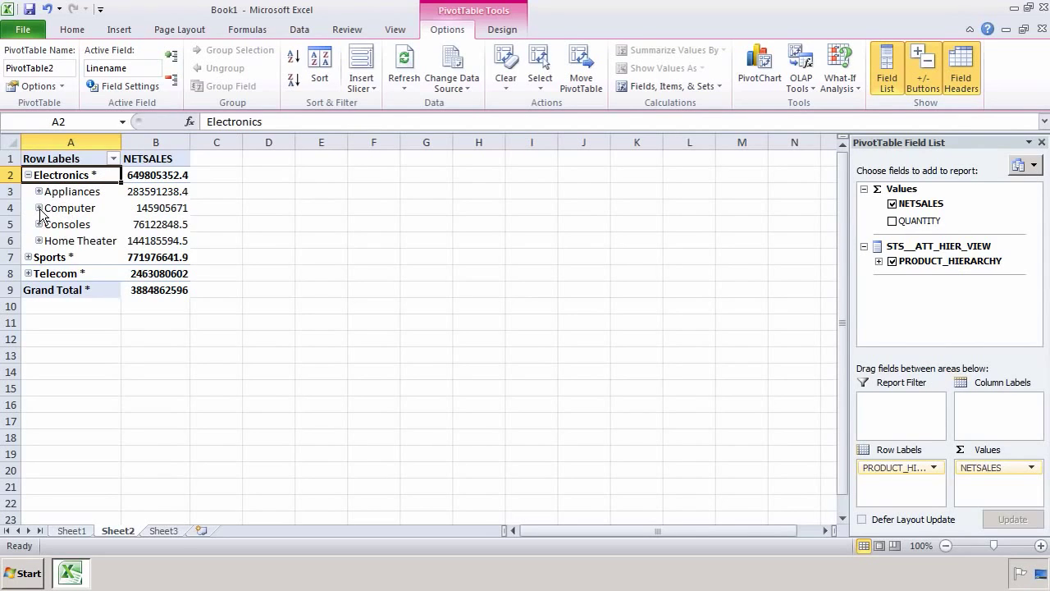
click(39, 209)
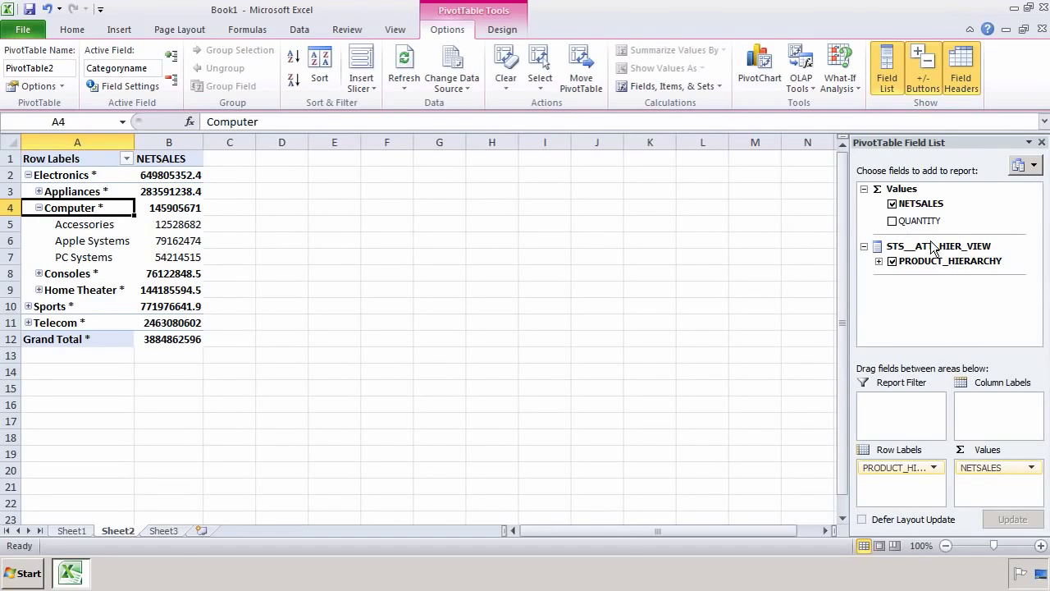
click(893, 222)
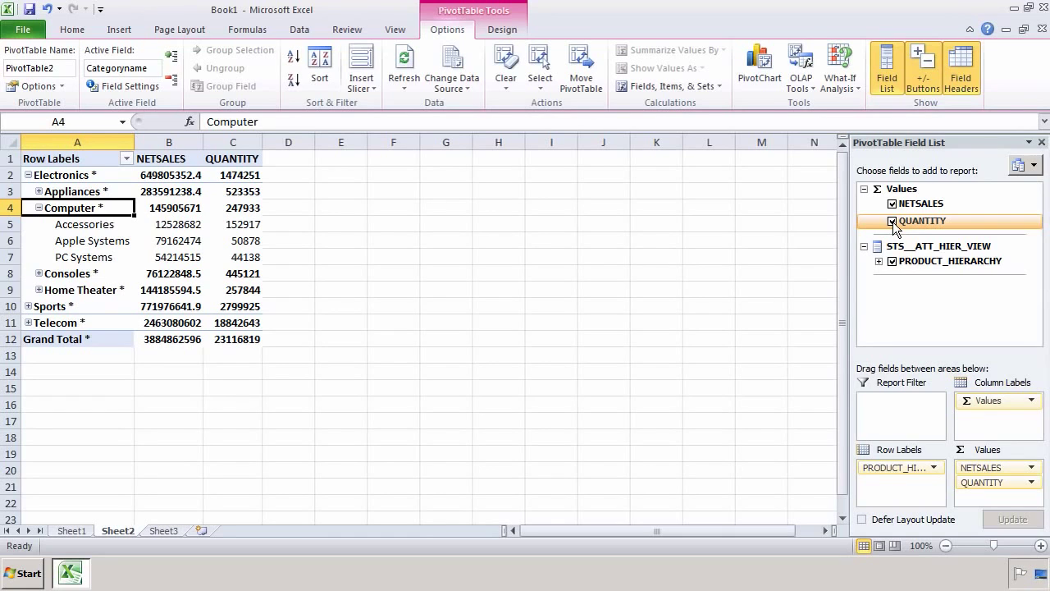
Step: Collapse Computer and Electronics, then select the Sports row
scroll(709, 100, up, 7)
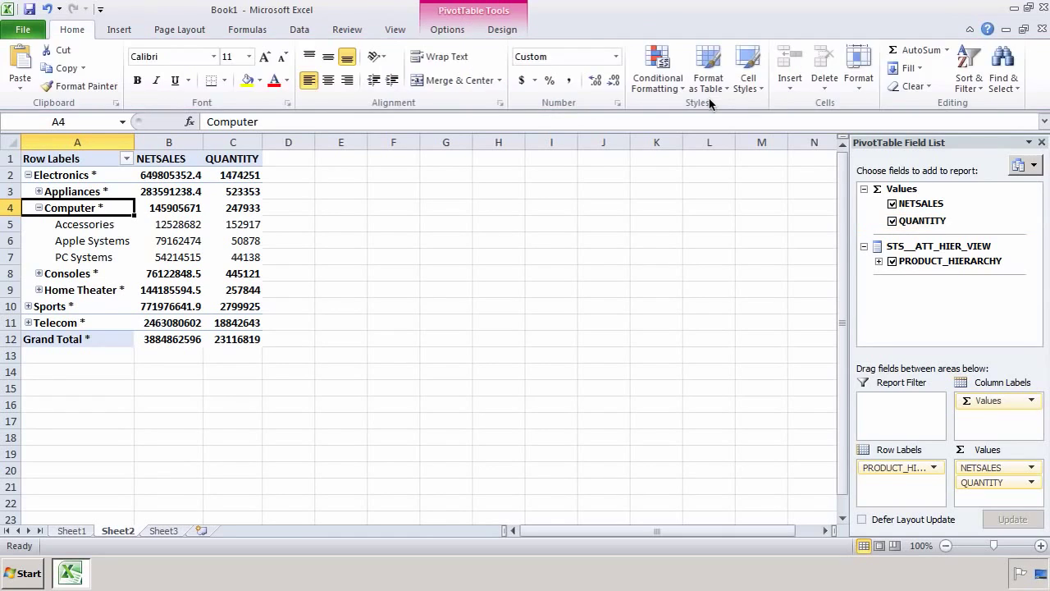
click(39, 208)
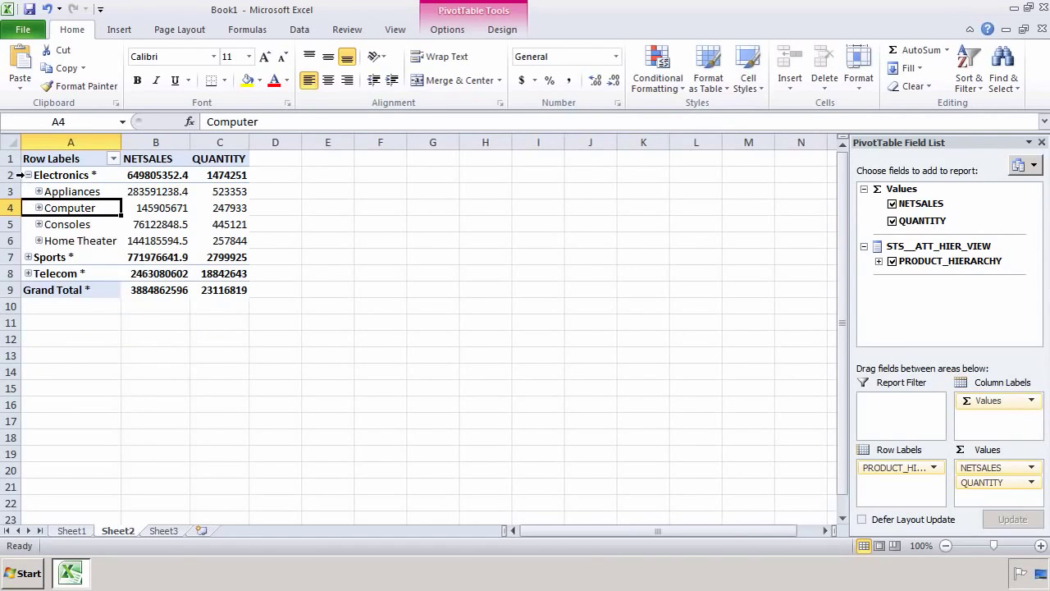
click(28, 174)
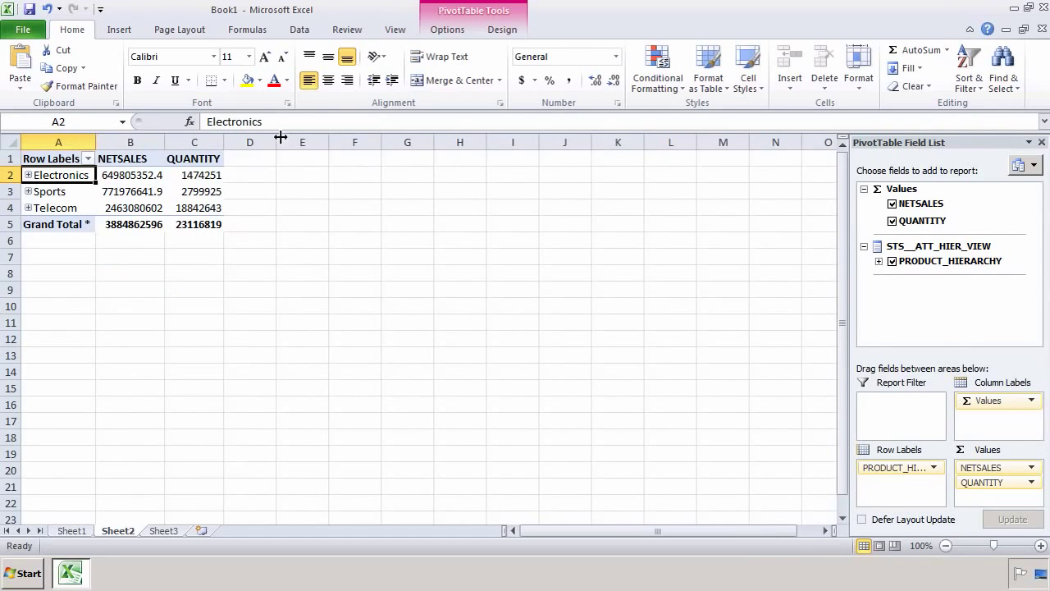
click(82, 192)
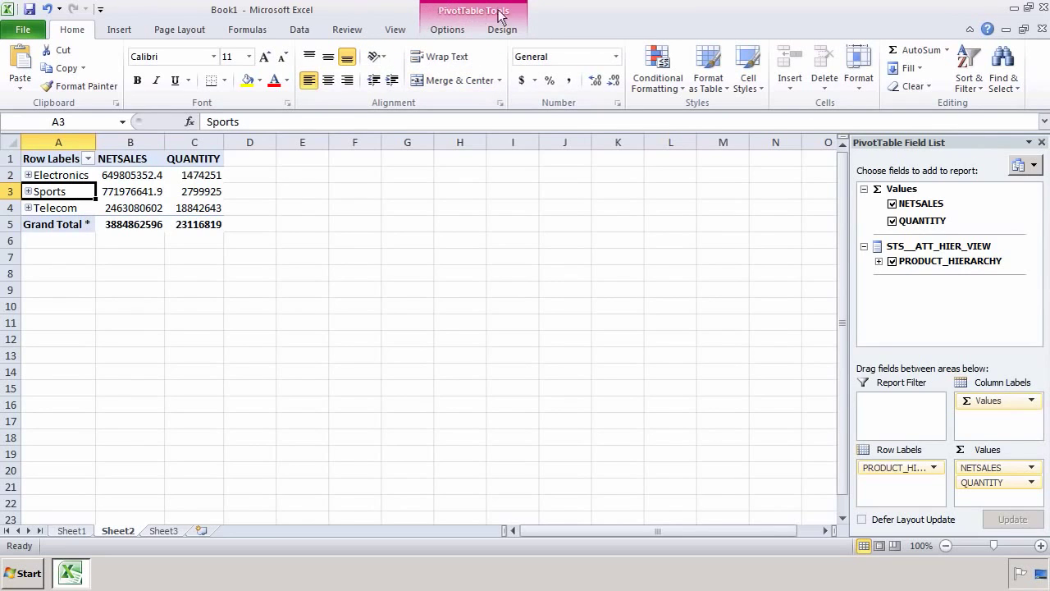
Step: Switch between the PivotTable Tools Options and Design tabs, ending on Options
click(447, 30)
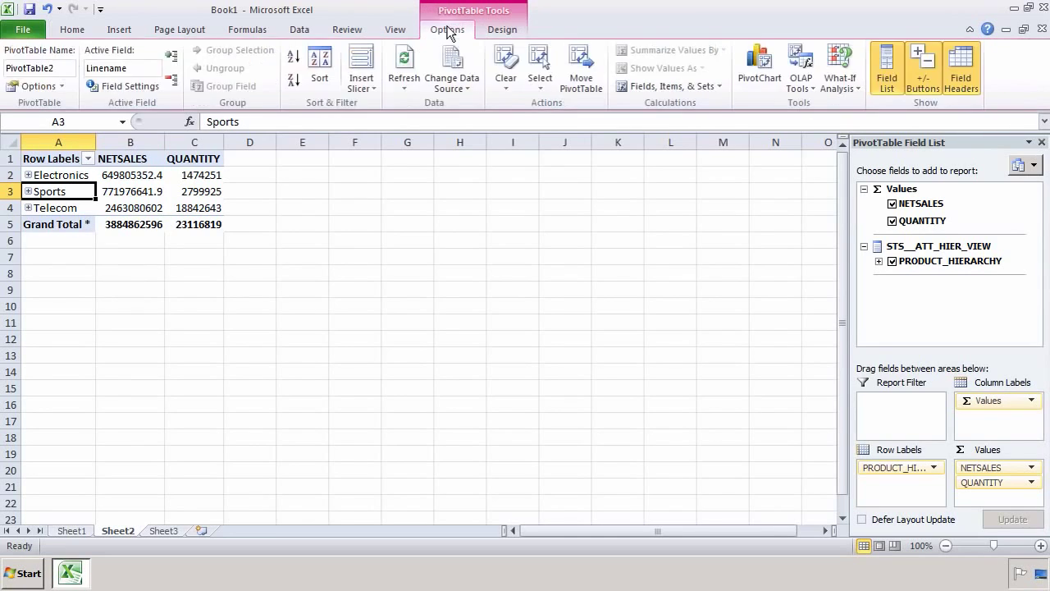
click(500, 38)
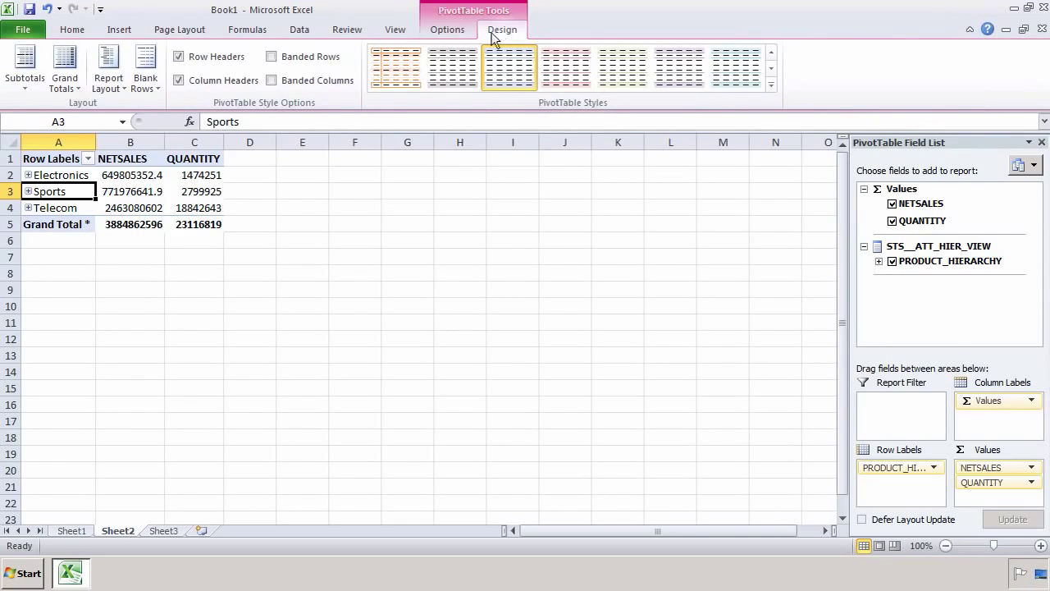
click(450, 33)
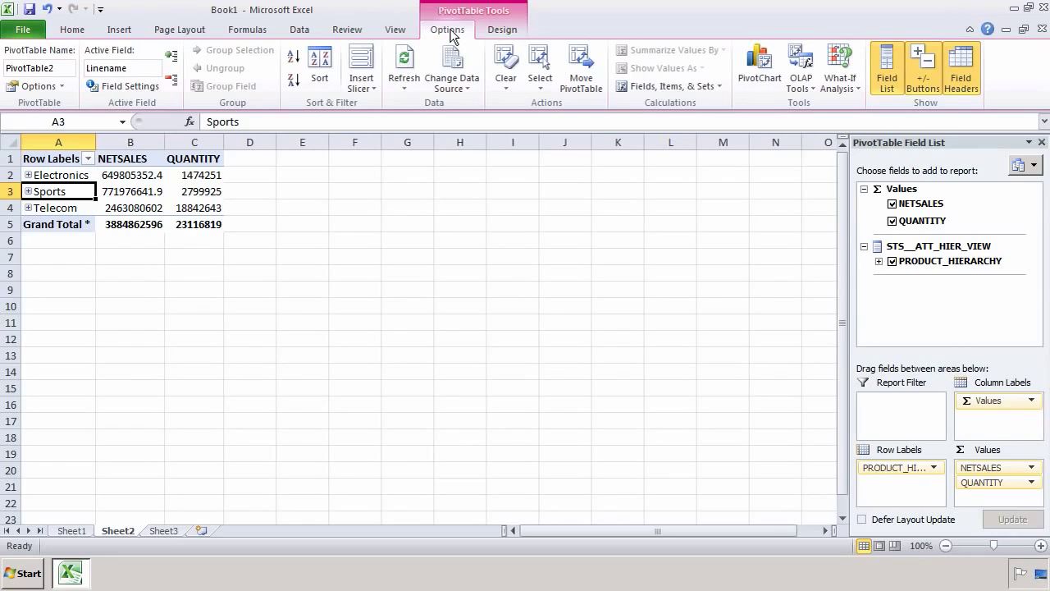
Step: Create a Stacked Column PivotChart from the pivot table
click(763, 70)
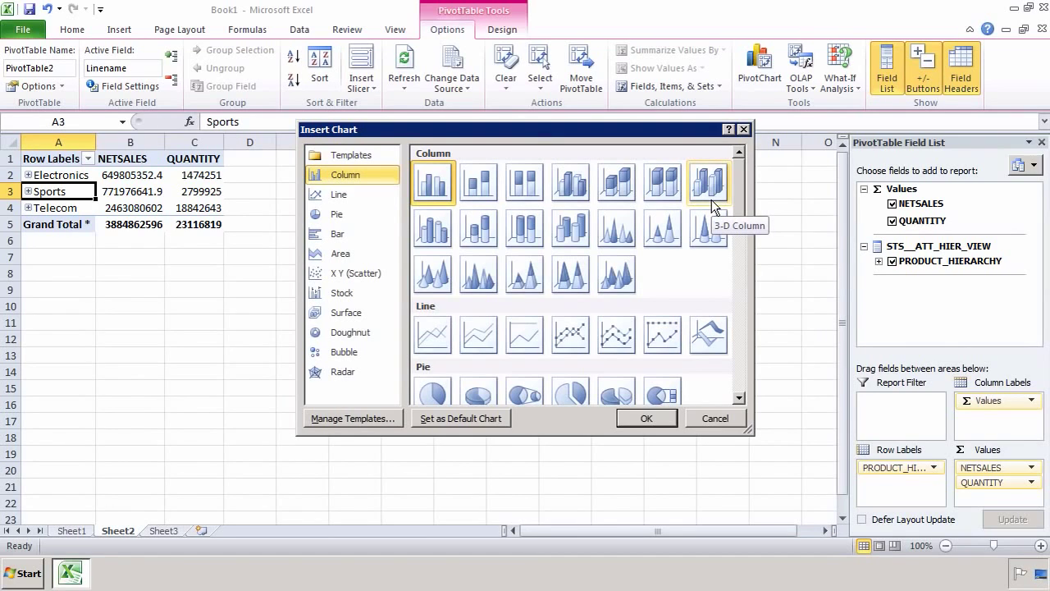
click(485, 185)
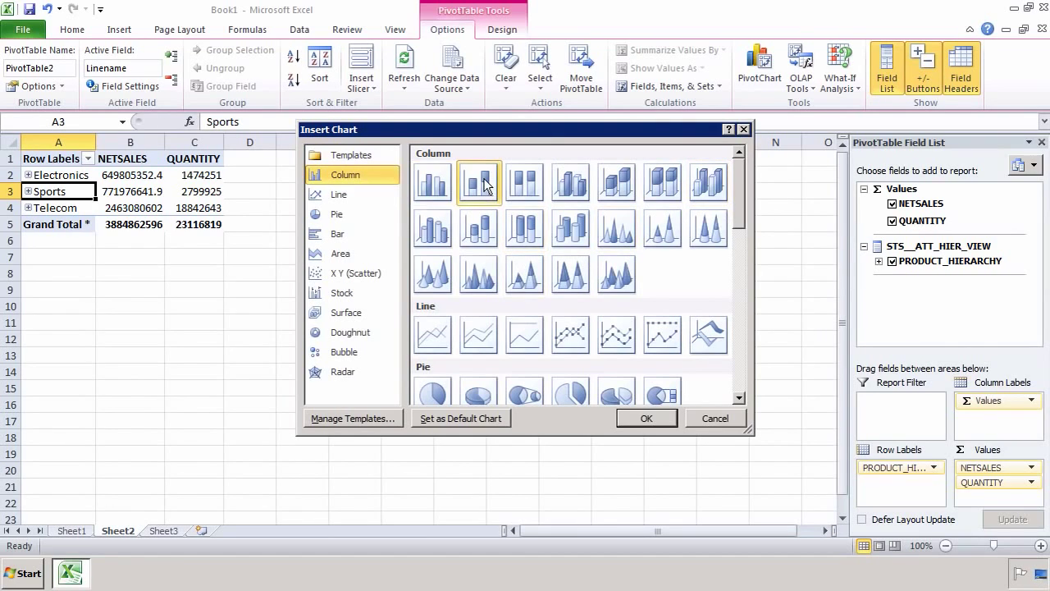
click(658, 416)
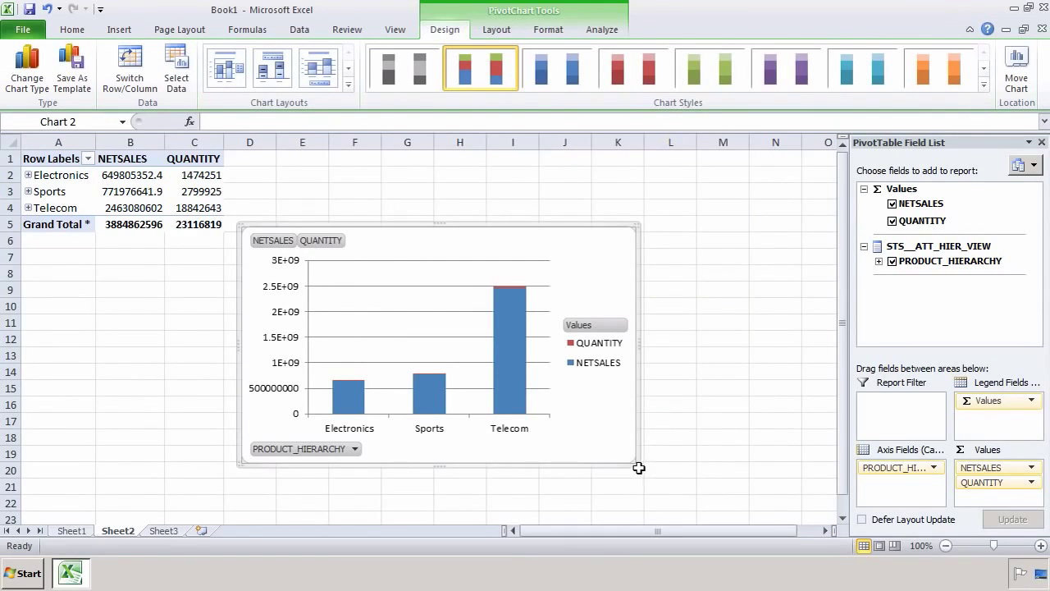
Step: Enlarge the chart and position it beside the pivot table
drag(637, 468, 702, 491)
click(826, 531)
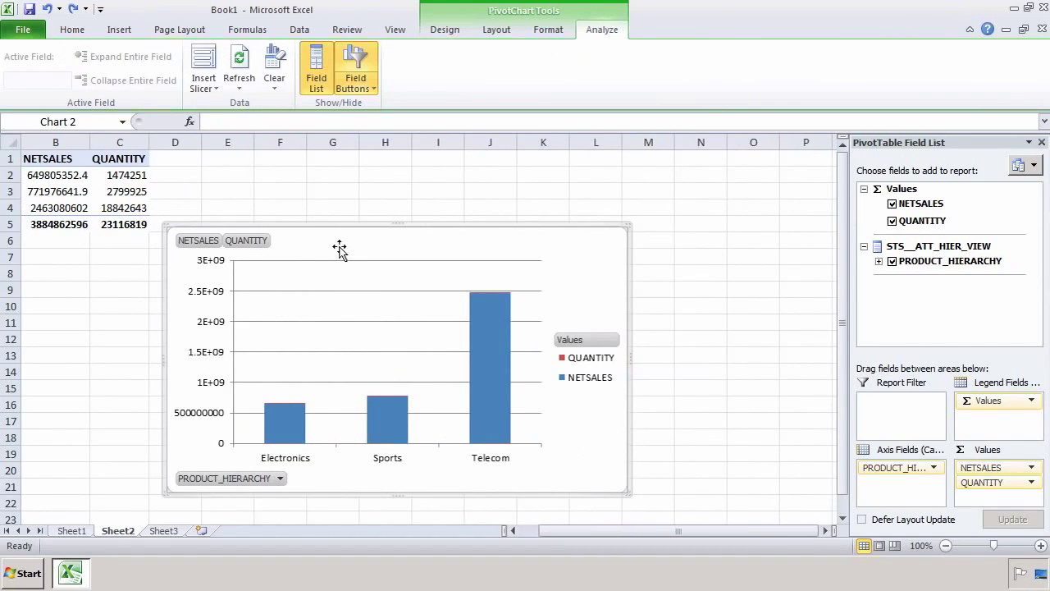
drag(348, 200, 358, 181)
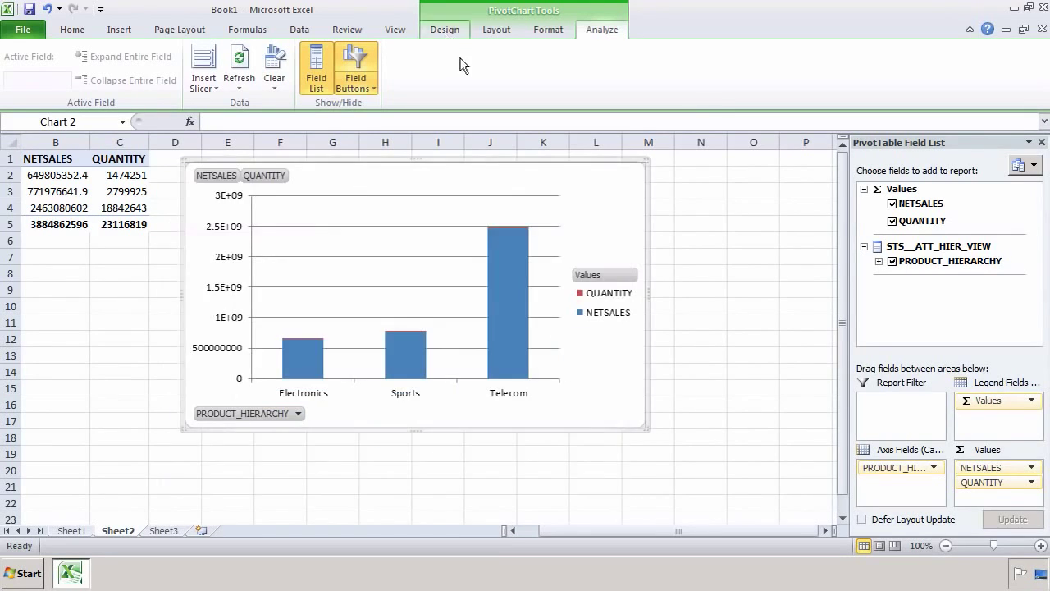
click(443, 31)
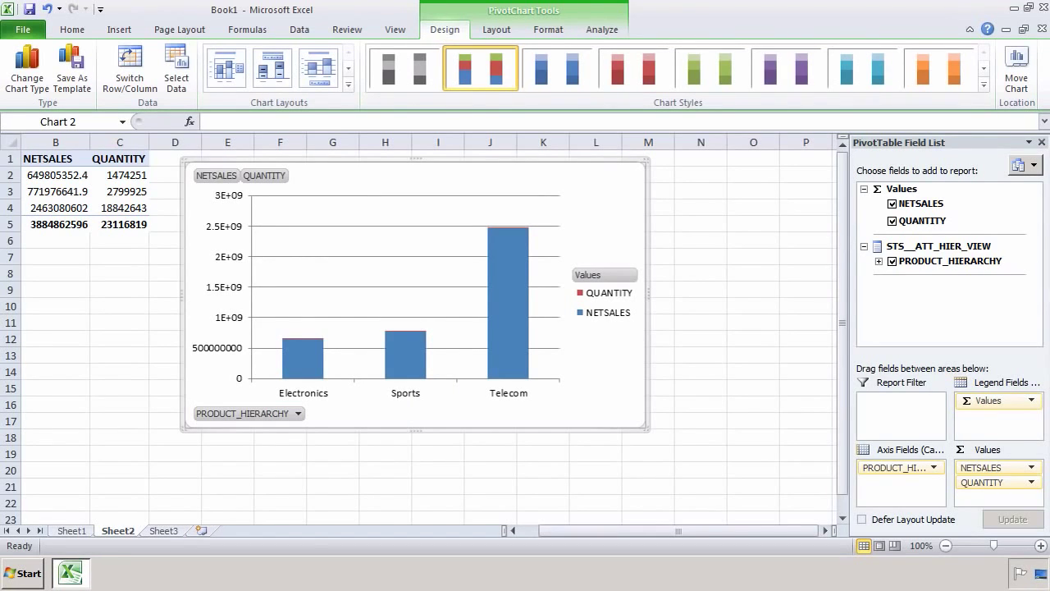
drag(406, 379, 415, 384)
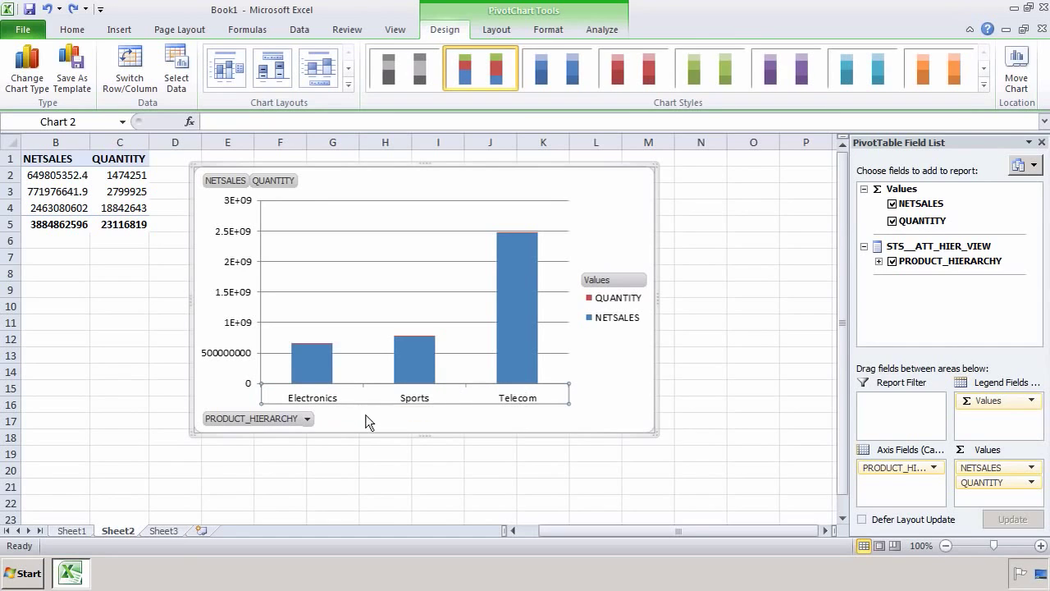
Step: From the PRODUCT_HIERARCHY filter, reconnect to SAP HANA with the saved connection and log on
click(307, 420)
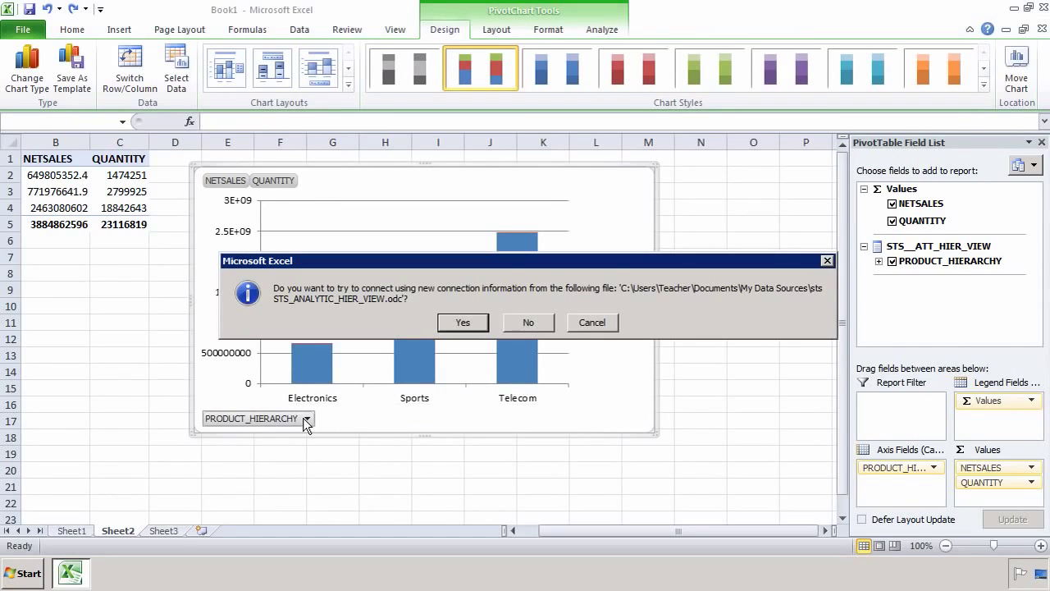
click(470, 322)
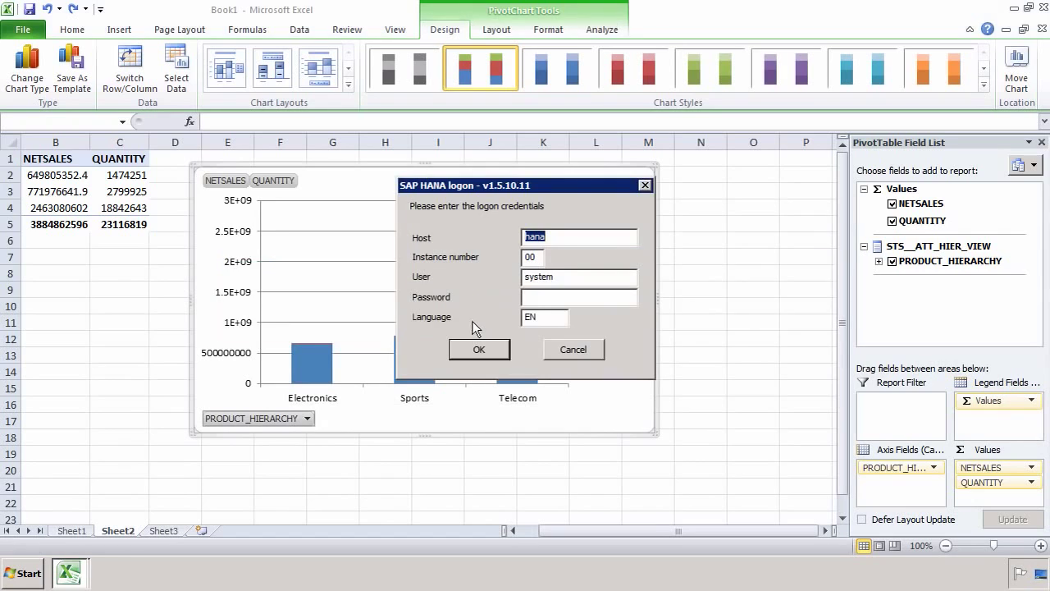
click(554, 280)
key(Return)
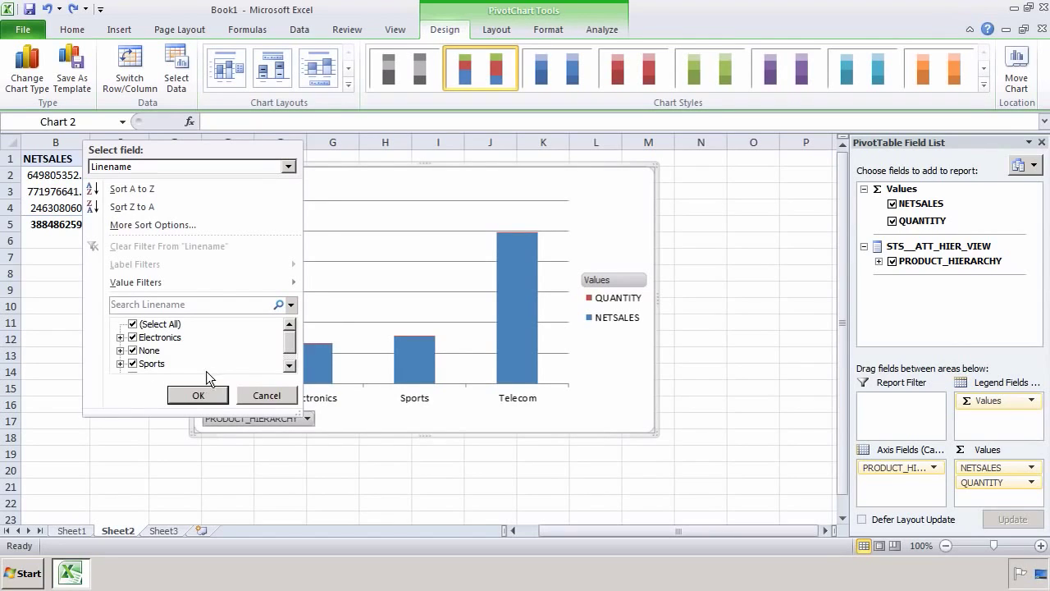
Step: Filter PRODUCT_HIERARCHY to Sports only and drill Sports into Bikes, Golf, Ski and Tennis
click(132, 326)
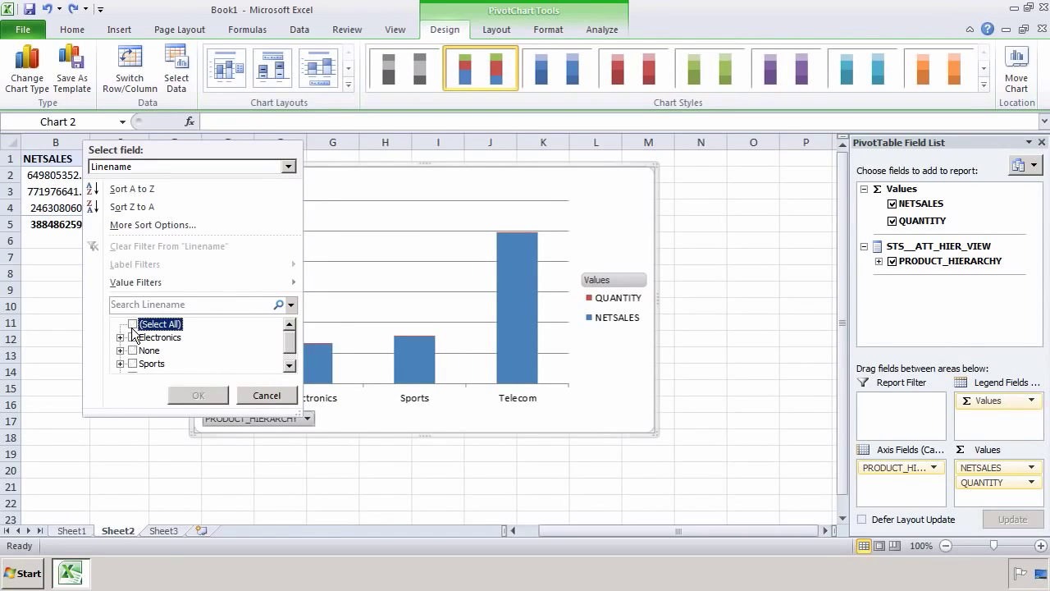
click(121, 362)
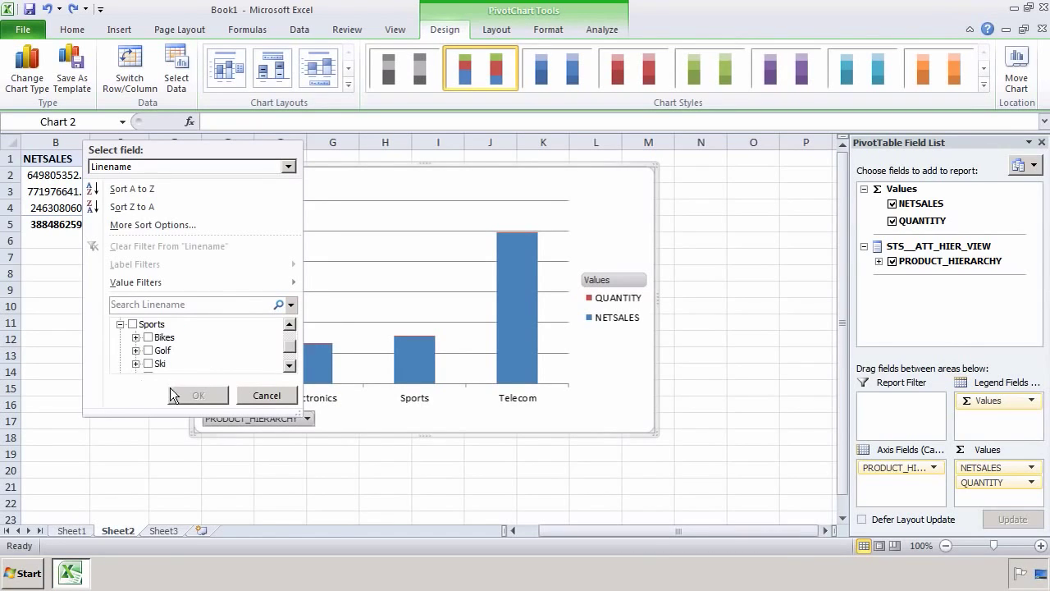
click(132, 324)
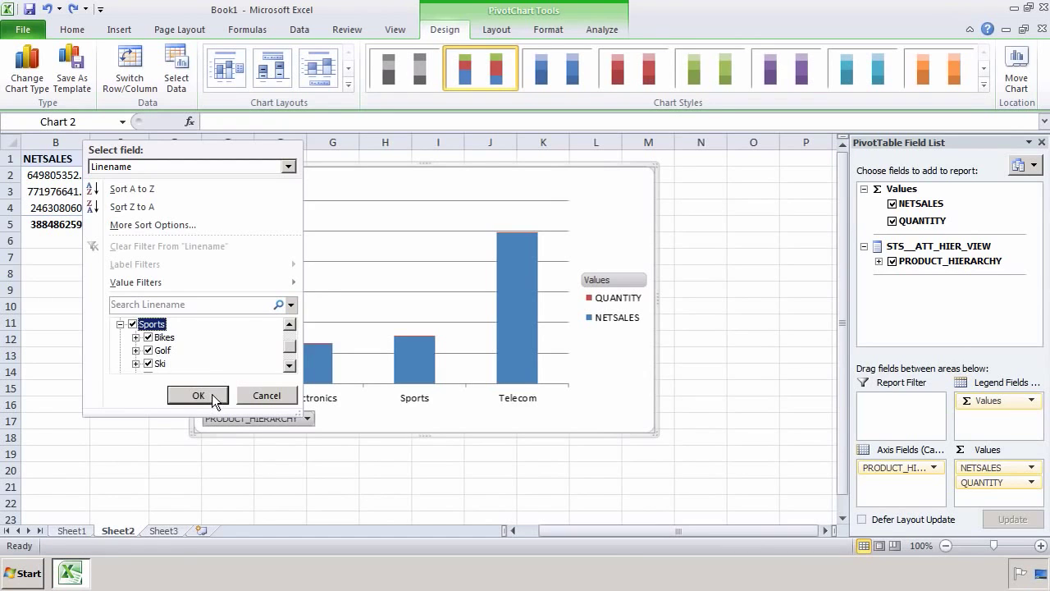
click(197, 395)
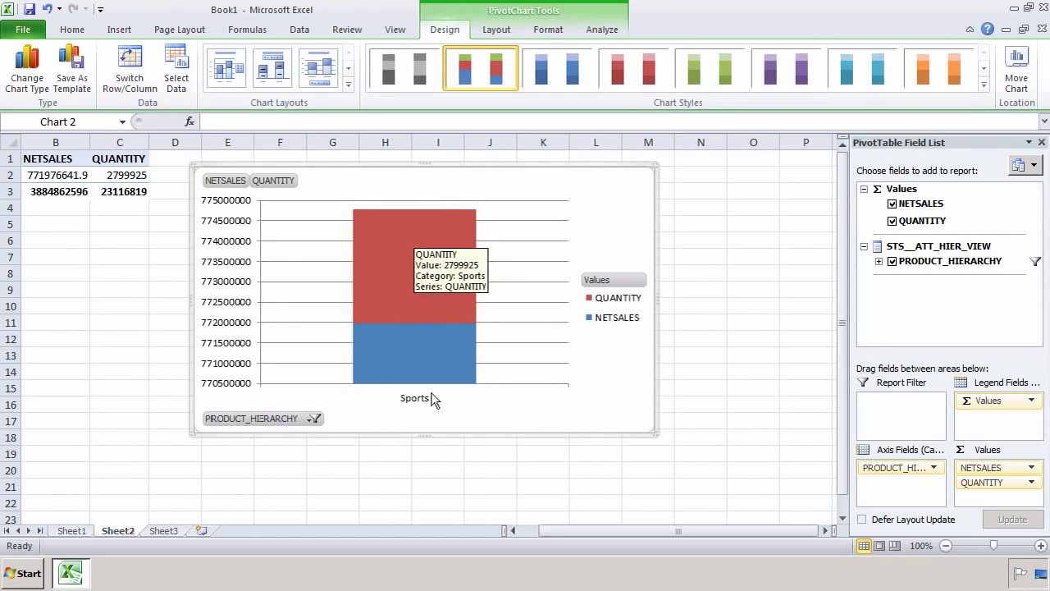
double_click(421, 402)
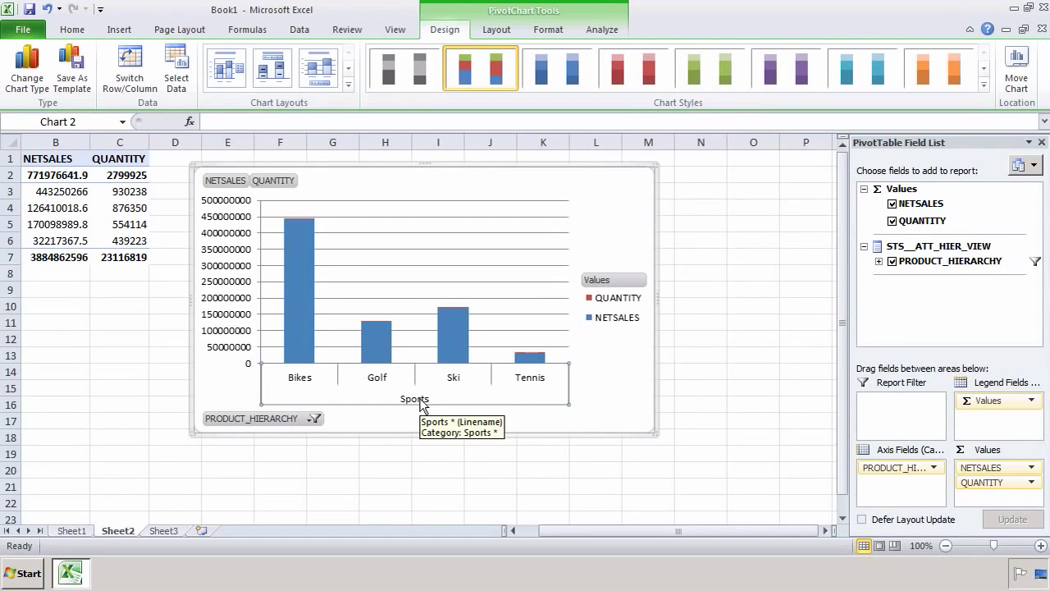
Step: Change the PivotChart's type to 100% Stacked Cylinder and deselect it via cell N17
right_click(402, 270)
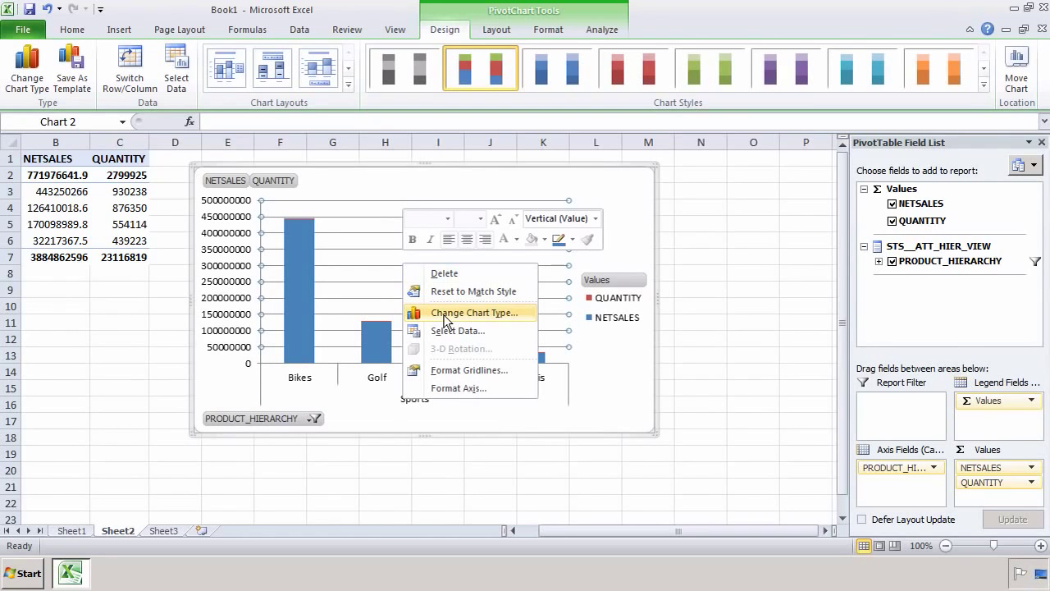
click(445, 315)
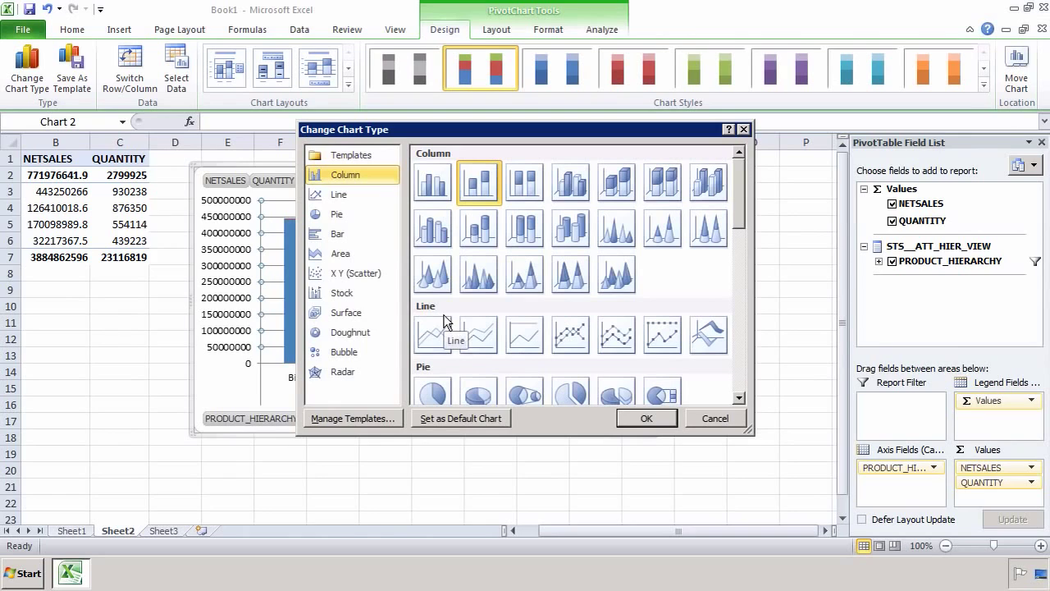
click(527, 235)
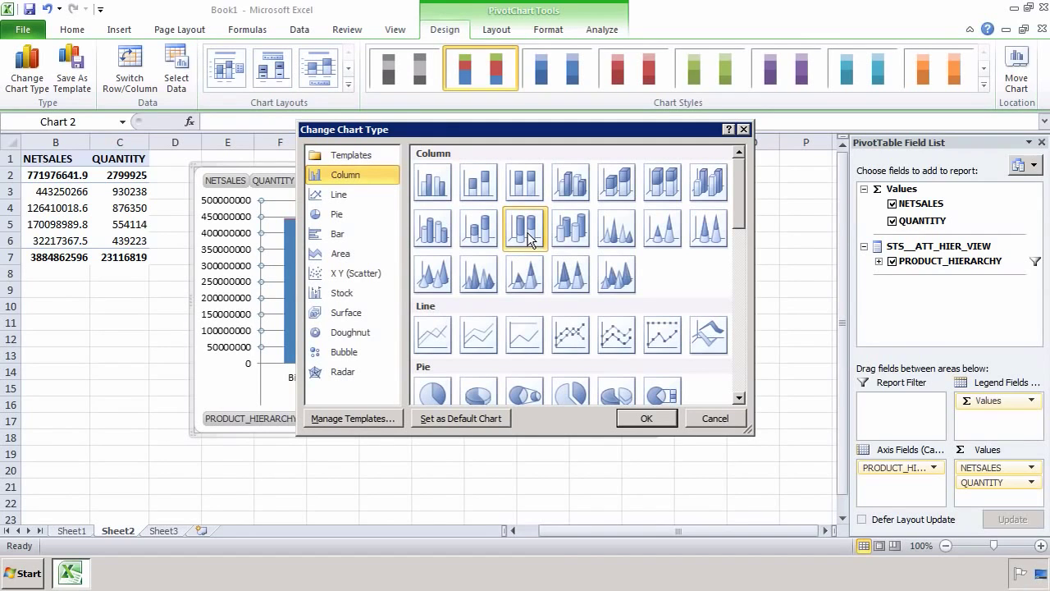
click(641, 417)
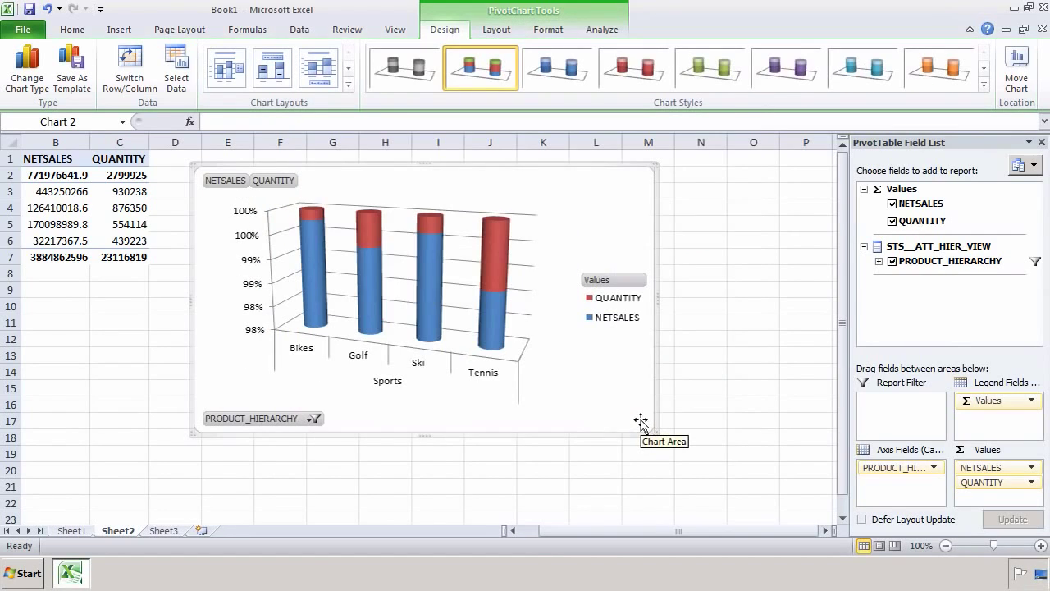
click(695, 418)
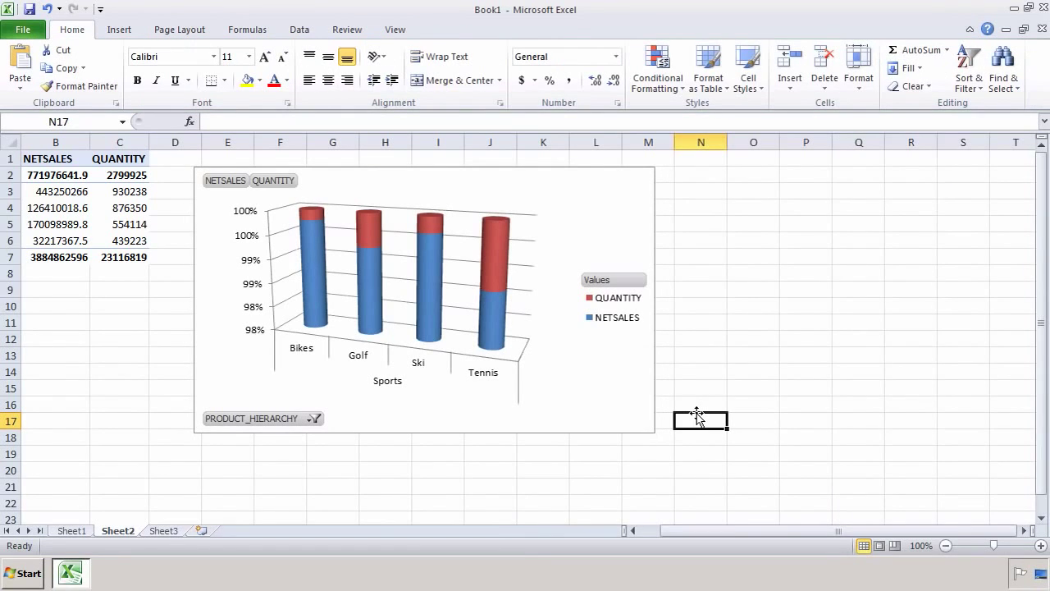